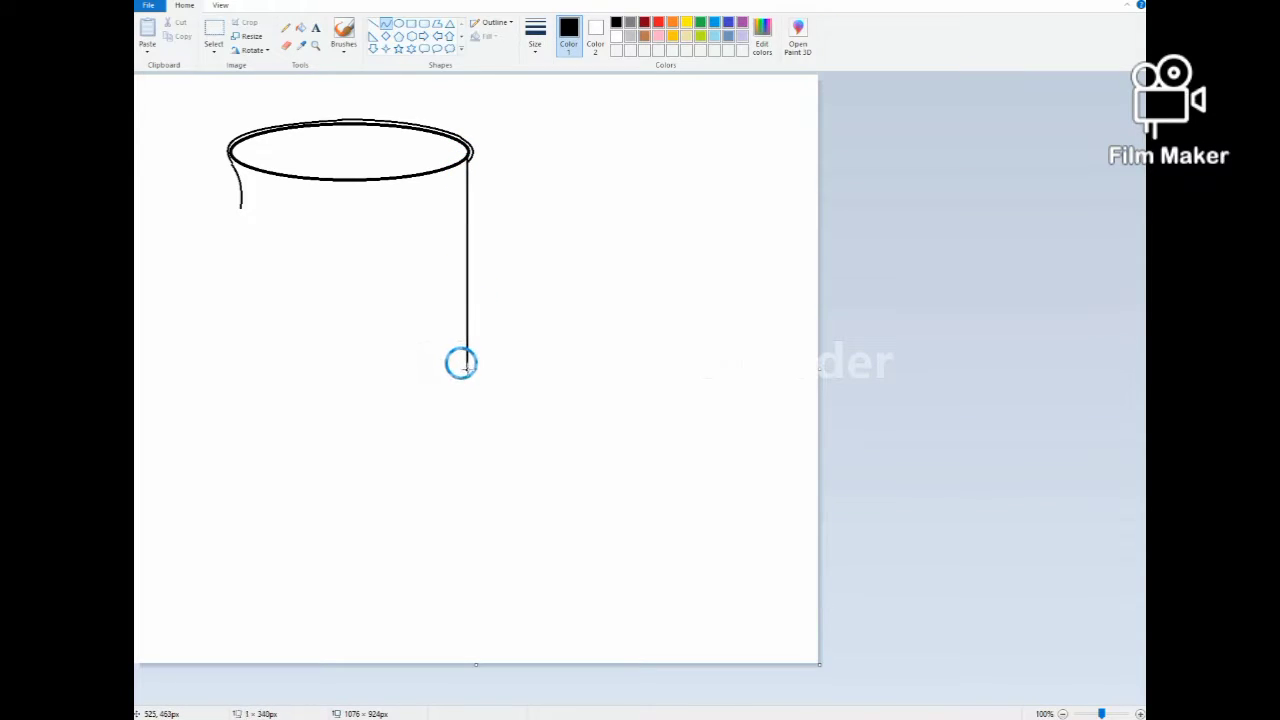
Draw the mug's curved bottom edge and the outer contour of its handle with curves
mouse_move(454, 203)
left_mouse_down()
mouse_move(469, 300)
mouse_move(491, 286)
mouse_move(482, 347)
mouse_move(377, 369)
mouse_move(277, 368)
left_mouse_up()
left_click_drag(387, 361, 320, 383)
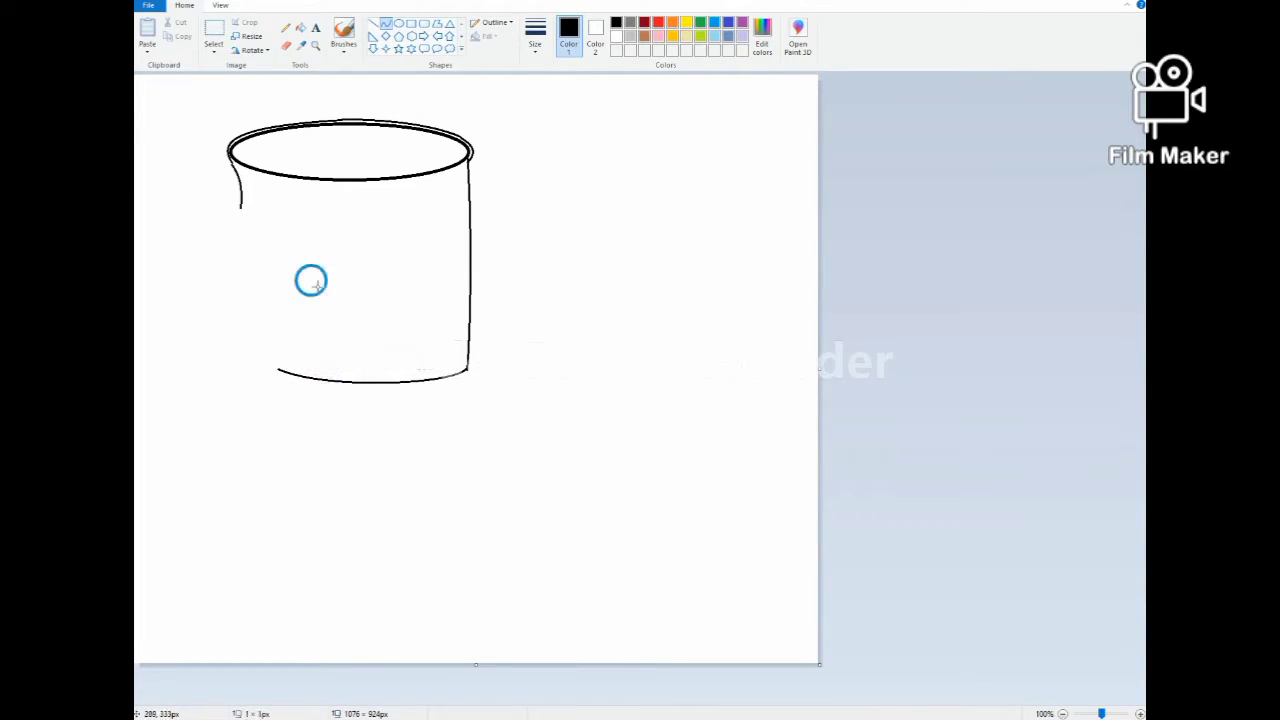
left_click_drag(241, 206, 198, 322)
mouse_move(174, 252)
left_mouse_down()
mouse_move(189, 308)
mouse_move(271, 349)
mouse_move(230, 326)
mouse_move(279, 369)
left_mouse_up()
left_click(258, 332)
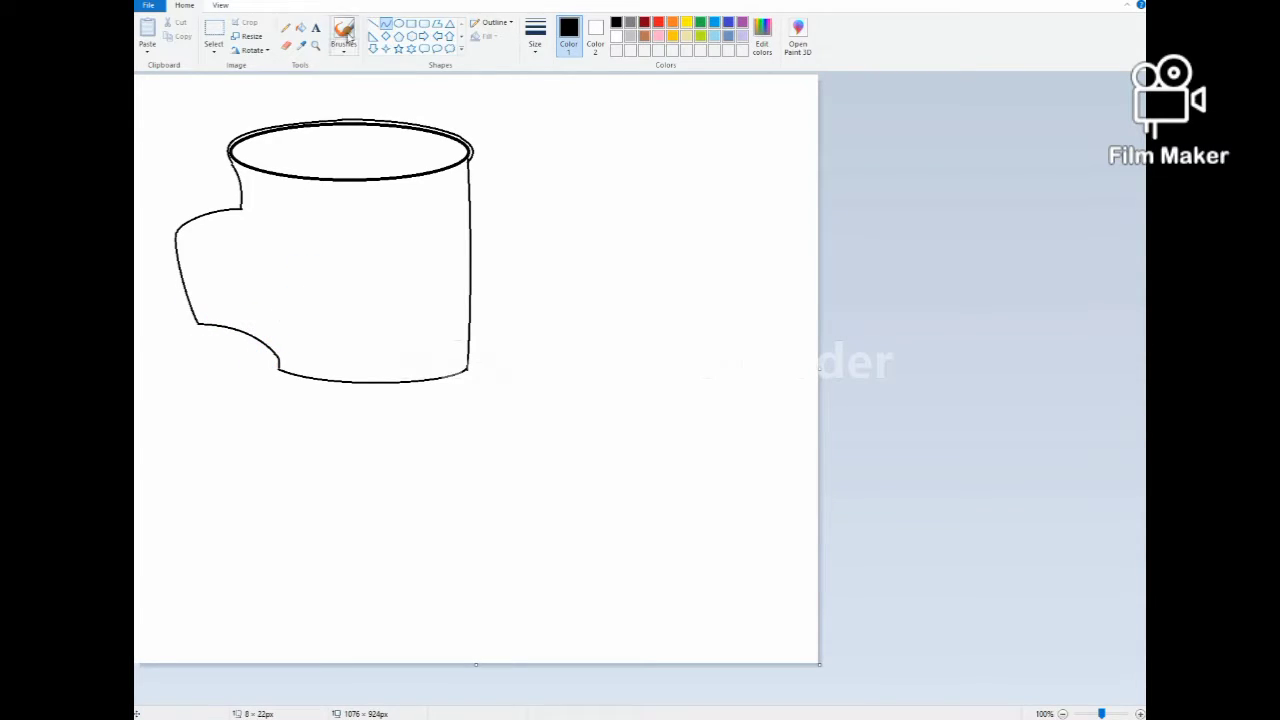
Draw the inner contour of the mug handle to close the handle opening
mouse_move(246, 243)
left_mouse_down()
mouse_move(195, 242)
mouse_move(213, 222)
mouse_move(189, 234)
mouse_move(209, 309)
mouse_move(189, 249)
mouse_move(192, 297)
mouse_move(271, 338)
mouse_move(223, 309)
mouse_move(251, 316)
mouse_move(260, 300)
mouse_move(248, 245)
mouse_move(266, 275)
left_mouse_up()
left_click(286, 45)
left_click(385, 23)
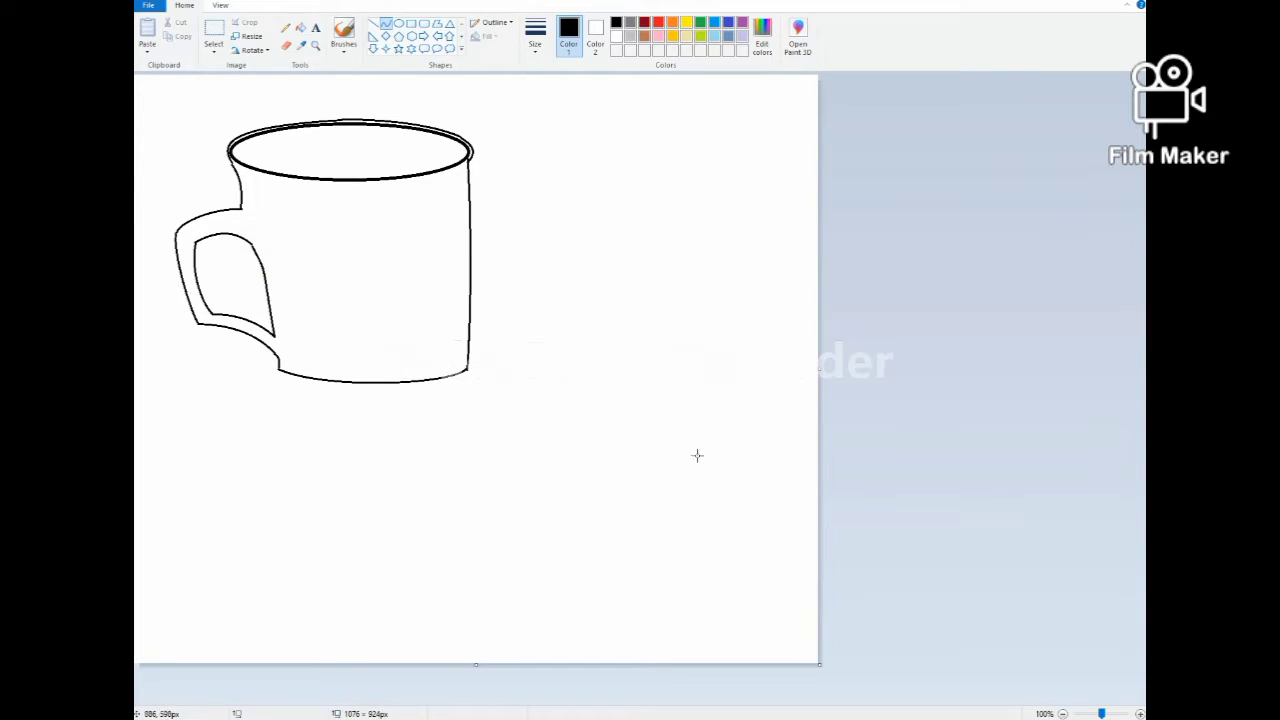
Erase the mug's bottom edge and extend the handle-side wall down with a short straight line
left_click(286, 45)
left_click_drag(270, 373, 469, 373)
left_click(386, 24)
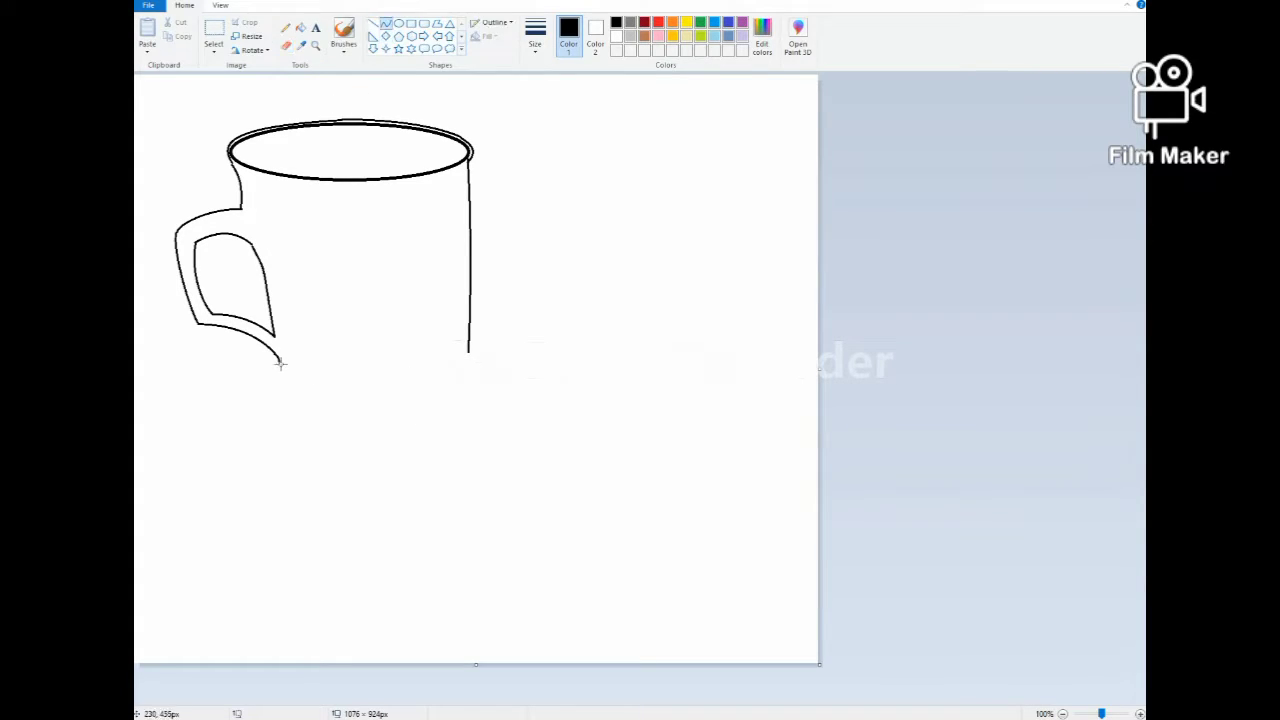
left_click_drag(279, 361, 284, 399)
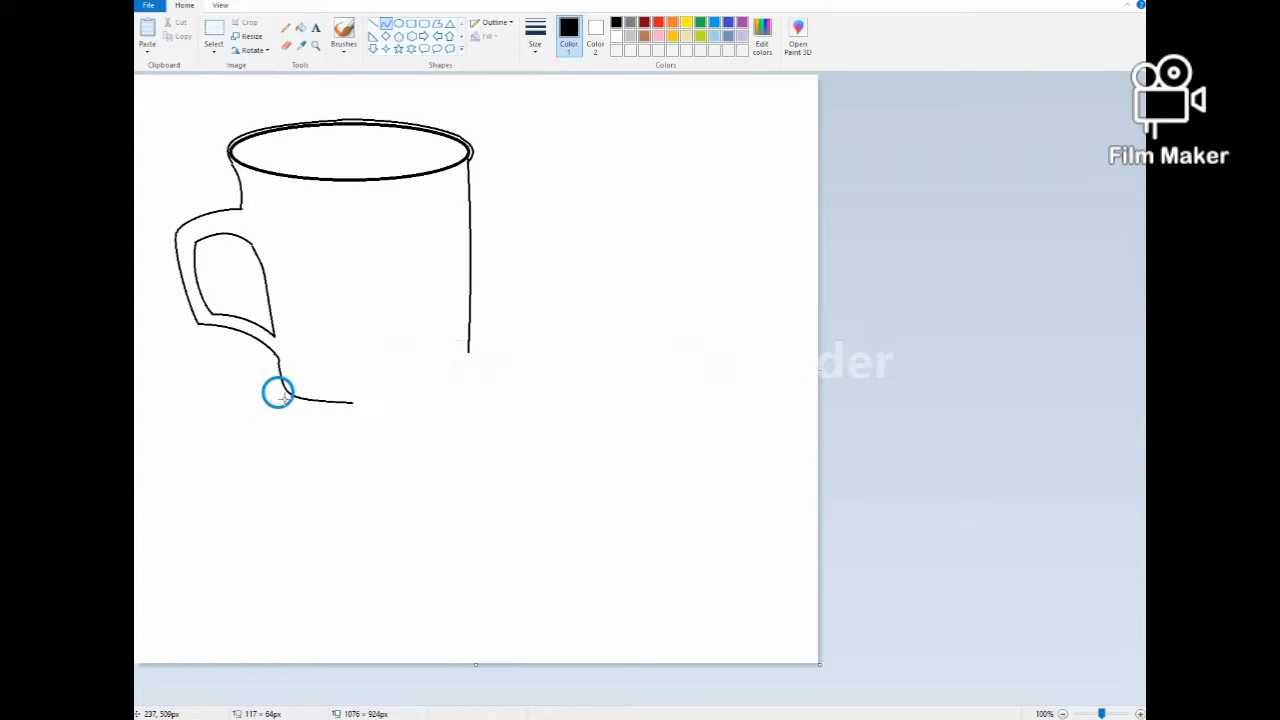
key("ctrl+z")
left_click_drag(278, 361, 280, 380)
left_click(399, 37)
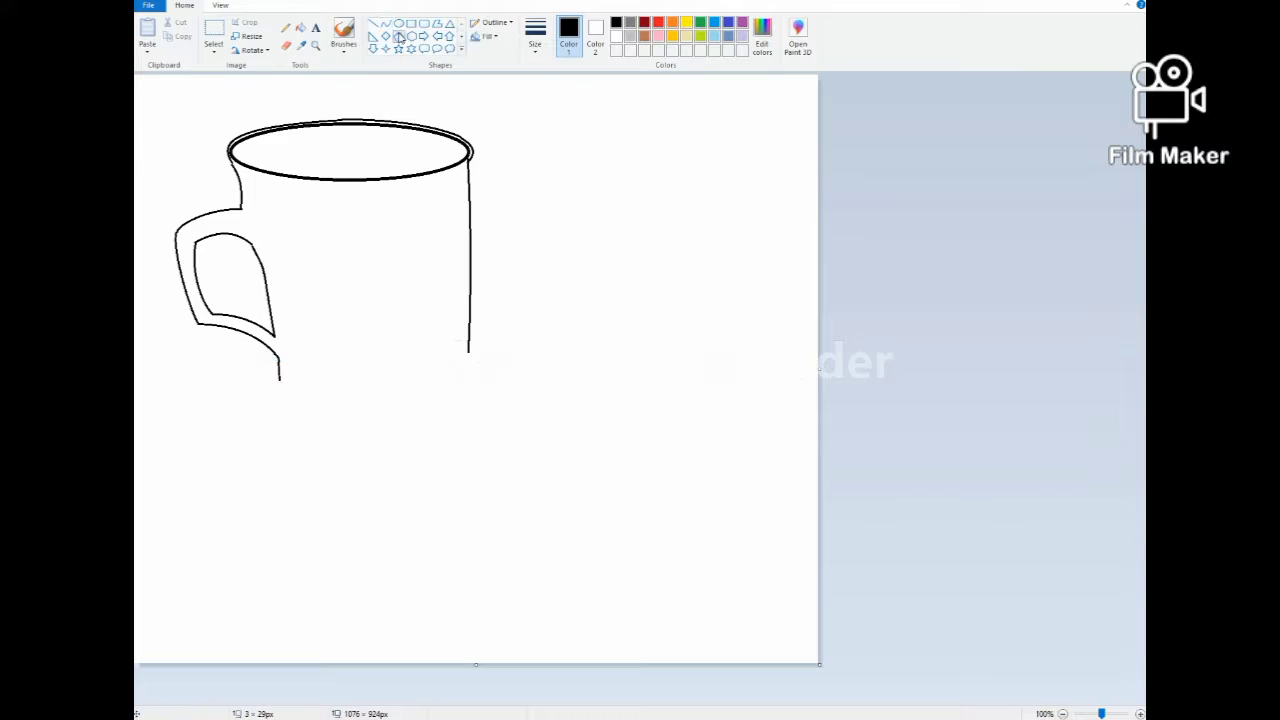
Extend the opposite wall of the mug down and join both walls with a downward-bowed bottom curve
left_click_drag(467, 350, 466, 372)
left_click_drag(279, 380, 467, 372)
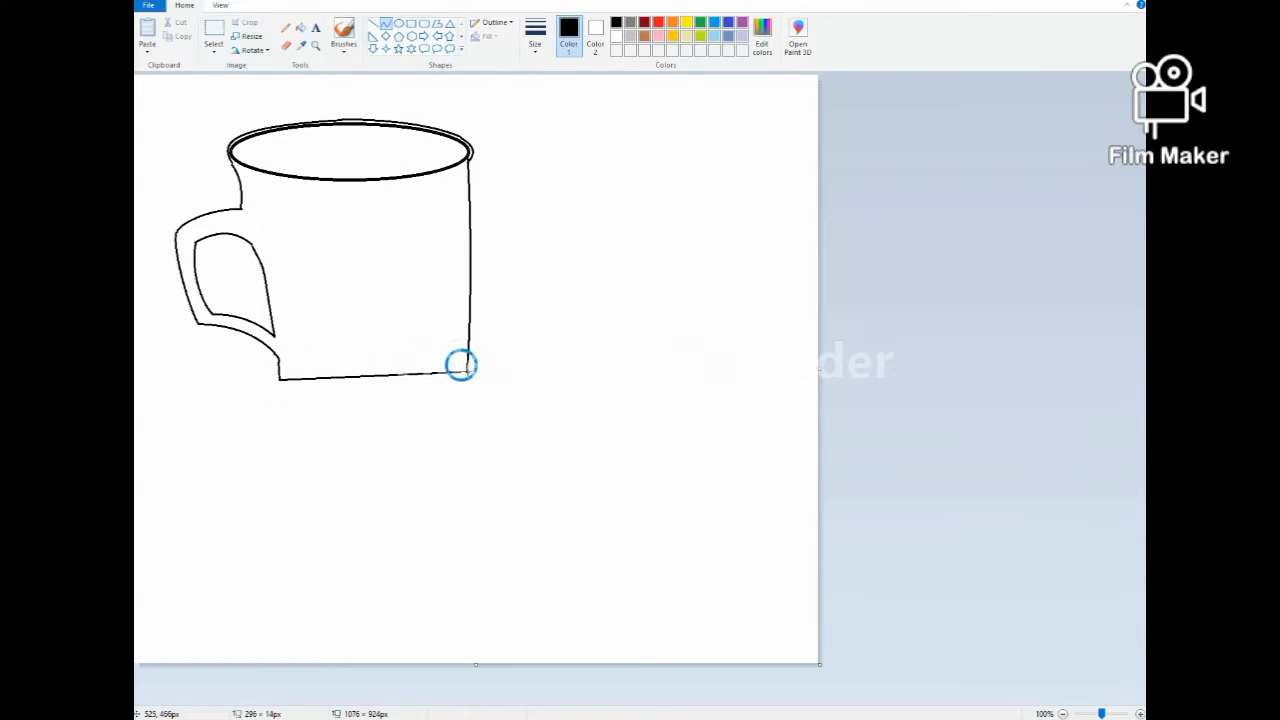
left_click_drag(325, 377, 320, 387)
left_click_drag(406, 383, 411, 405)
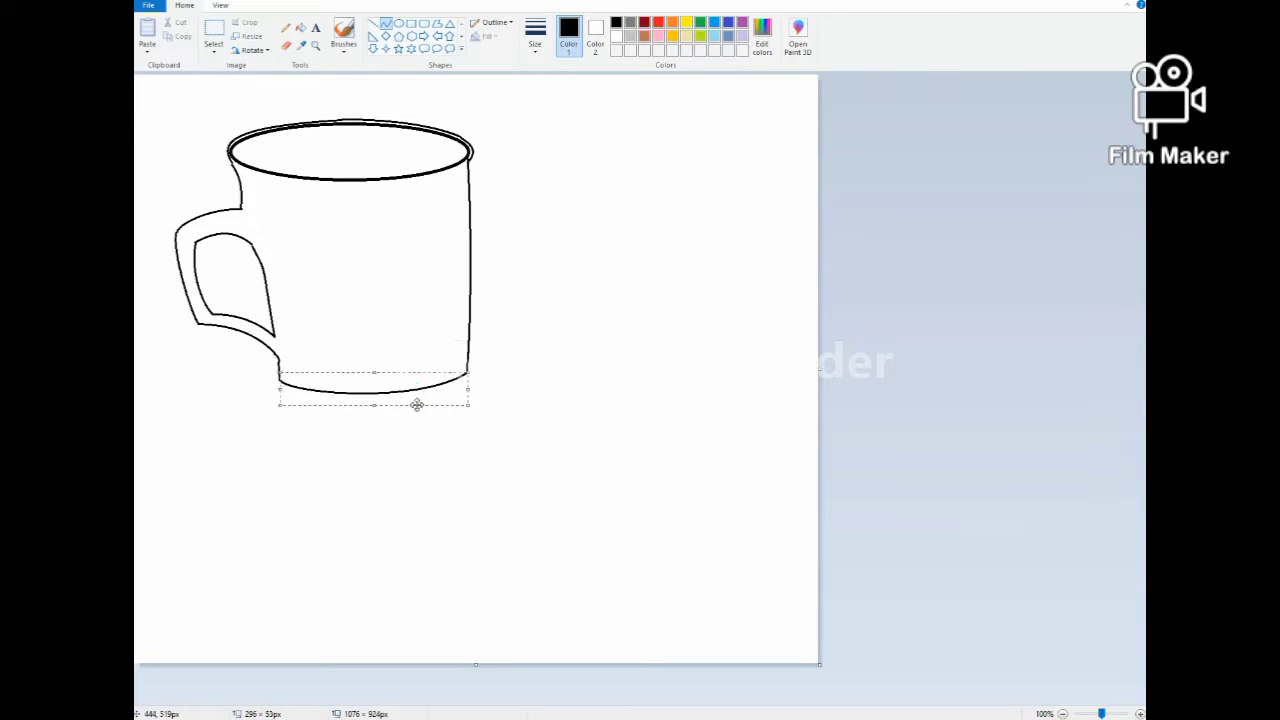
left_click(541, 317)
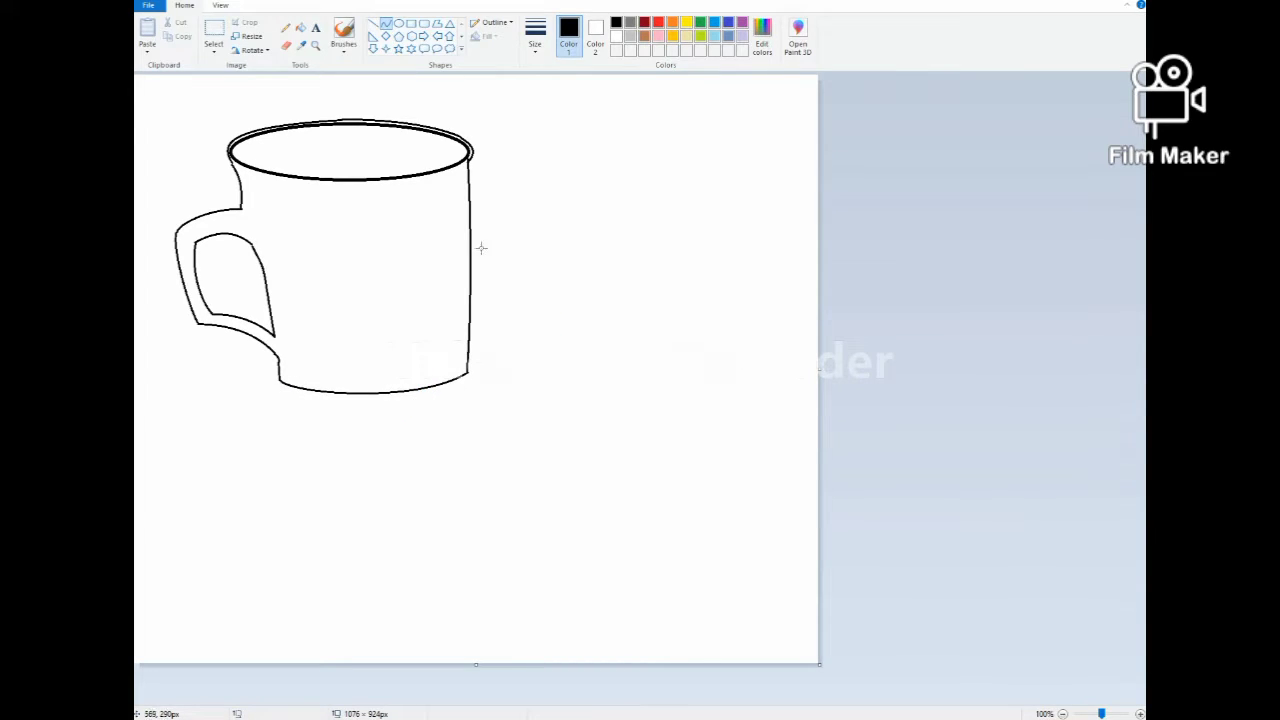
Draw a curve just below the inner ellipse to complete the front of the mug's double rim
left_click_drag(470, 155, 223, 151)
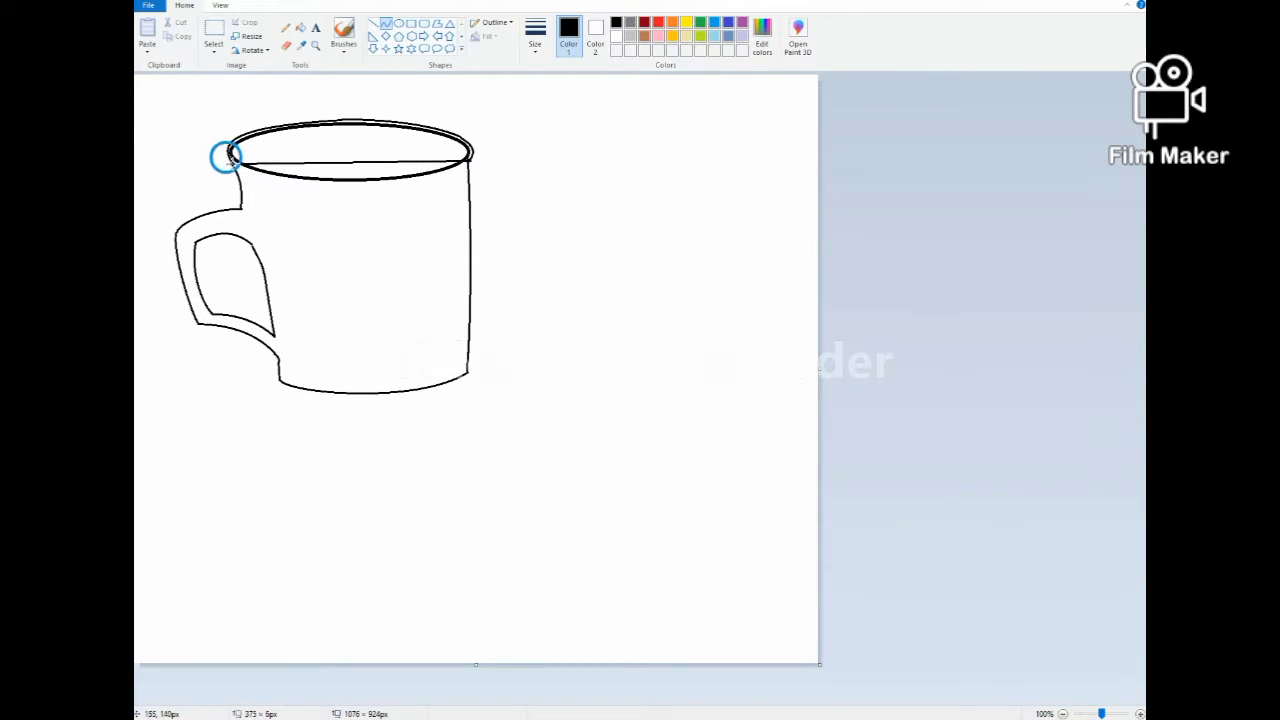
mouse_move(398, 143)
left_mouse_down()
mouse_move(423, 178)
mouse_move(309, 194)
mouse_move(315, 203)
left_mouse_up()
left_click(321, 204)
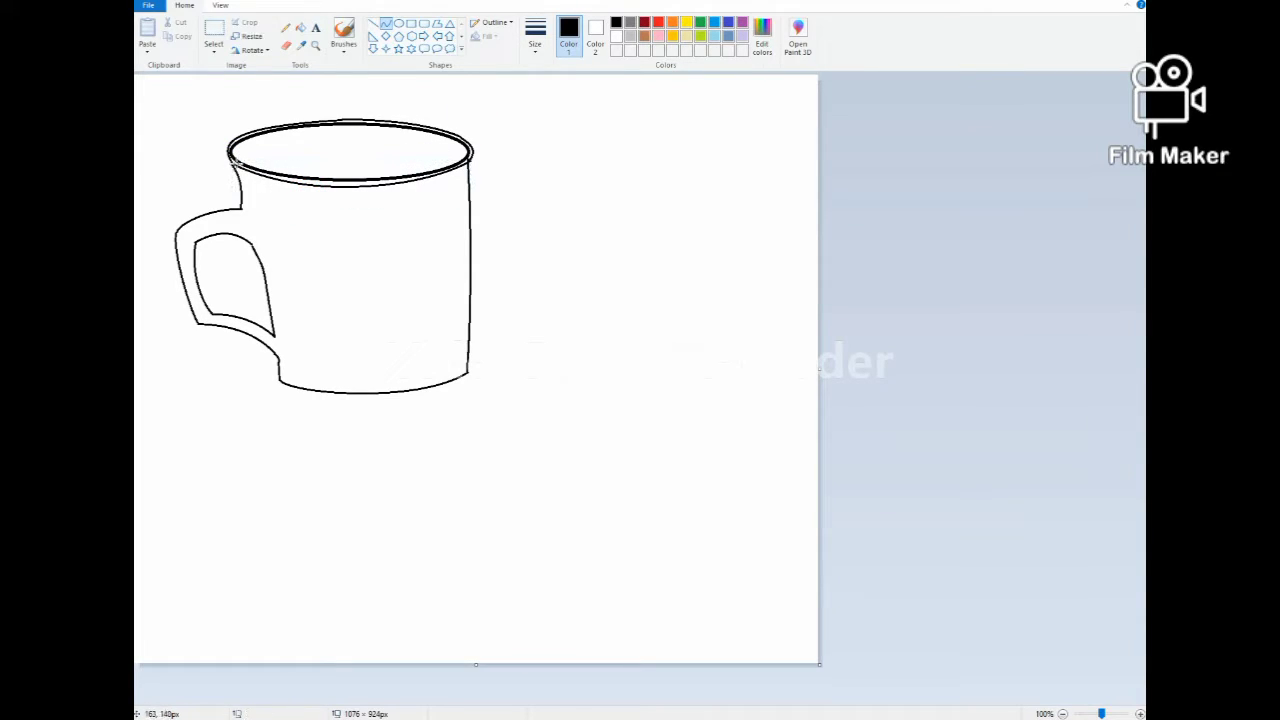
left_click_drag(223, 152, 230, 160)
Draw a wavy dividing line across the mug body and a short one across the handle, and fill the area below with black
left_click(436, 36)
left_click(384, 25)
left_click_drag(250, 247, 470, 278)
left_click_drag(321, 261, 376, 296)
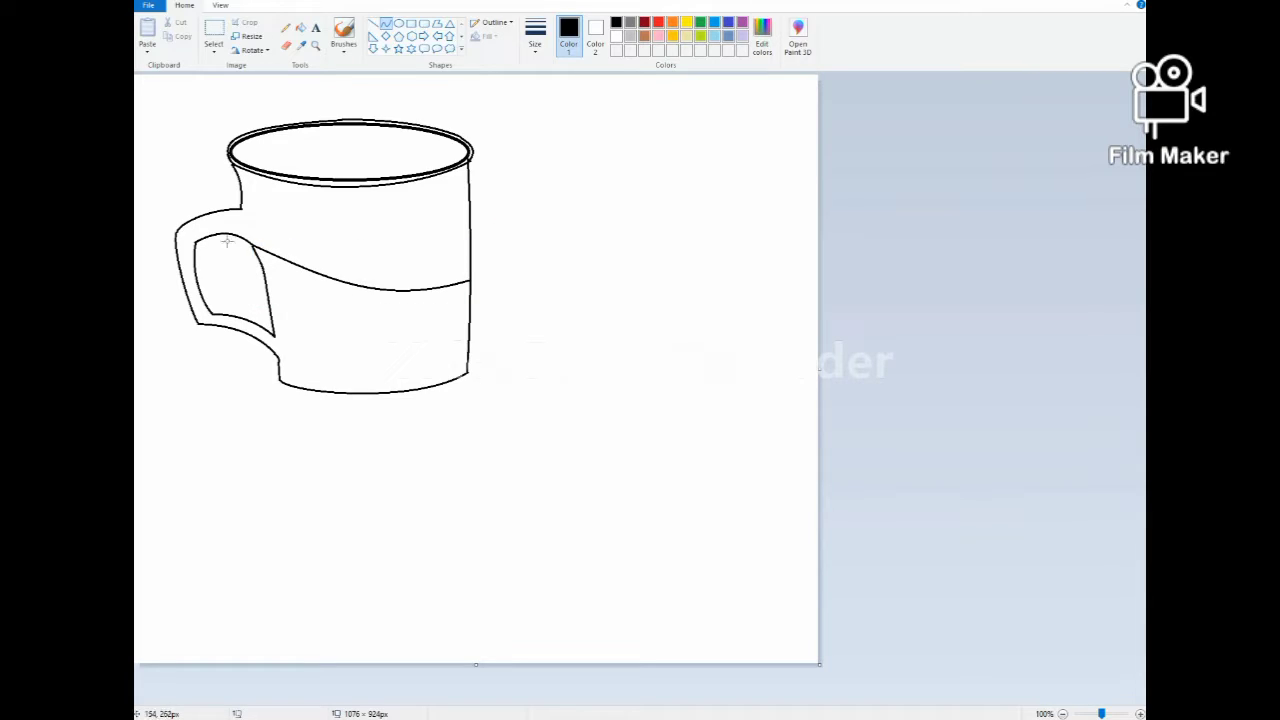
left_click_drag(196, 241, 178, 233)
left_click(301, 27)
left_click(306, 283)
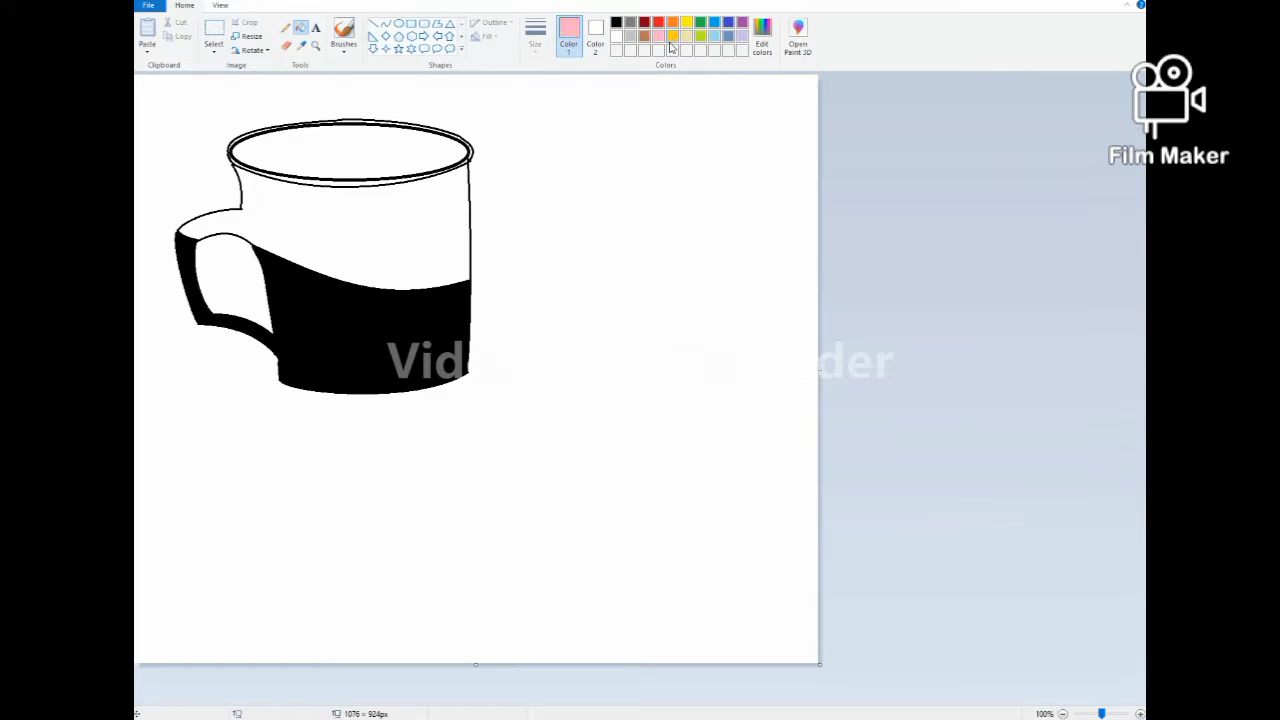
Mix a lighter shade of orange and fill the mug's upper body, interior and rim with it
left_click(671, 24)
left_click(762, 36)
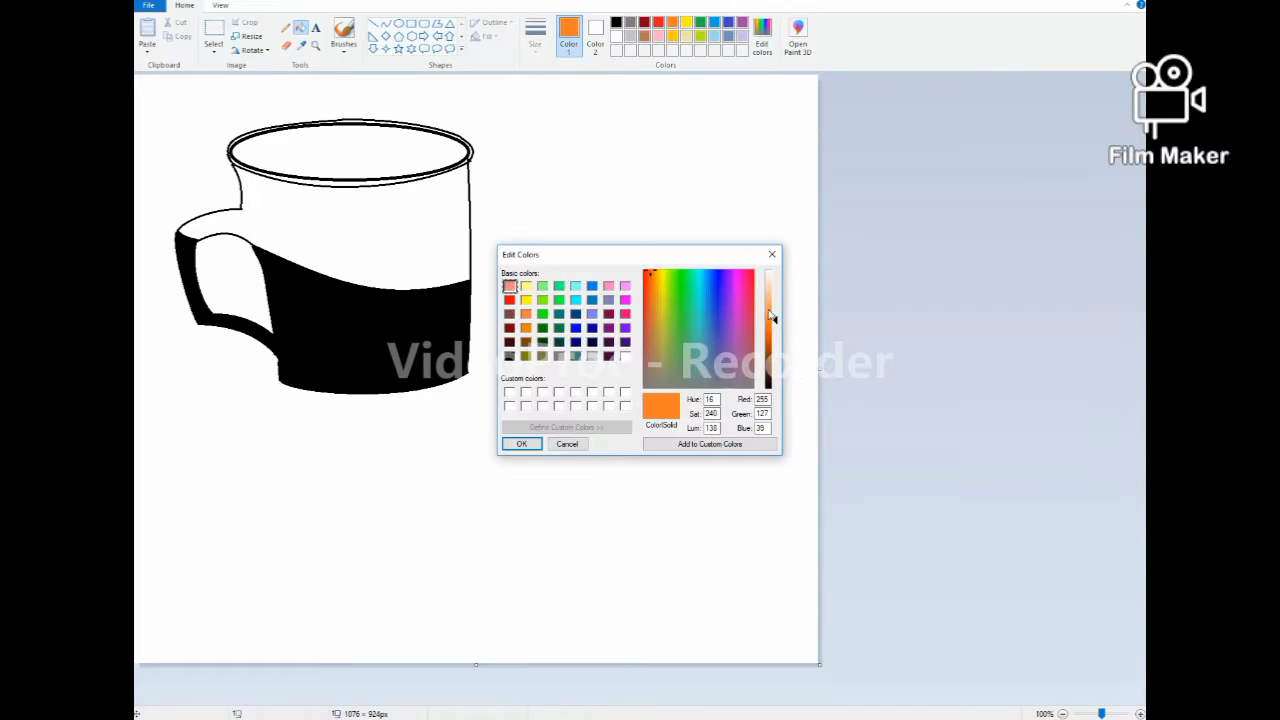
left_click_drag(772, 318, 772, 304)
left_click(535, 446)
left_click(402, 242)
left_click(368, 140)
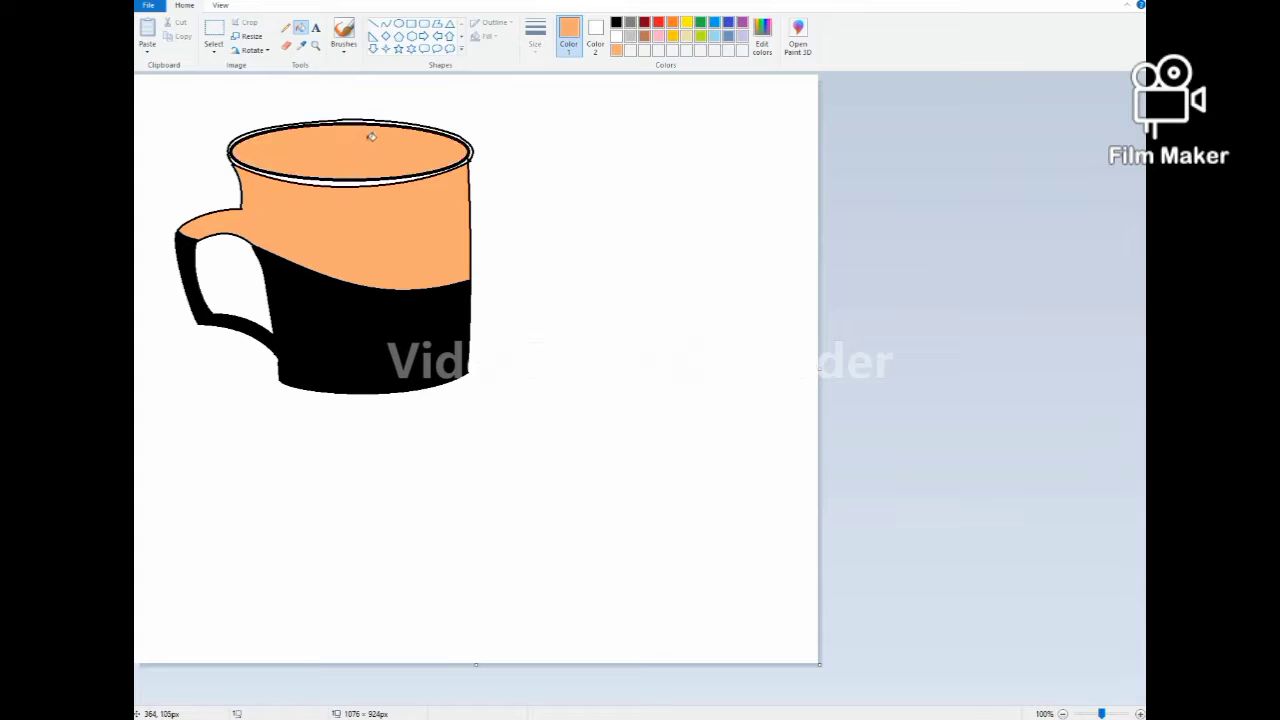
left_click(361, 181)
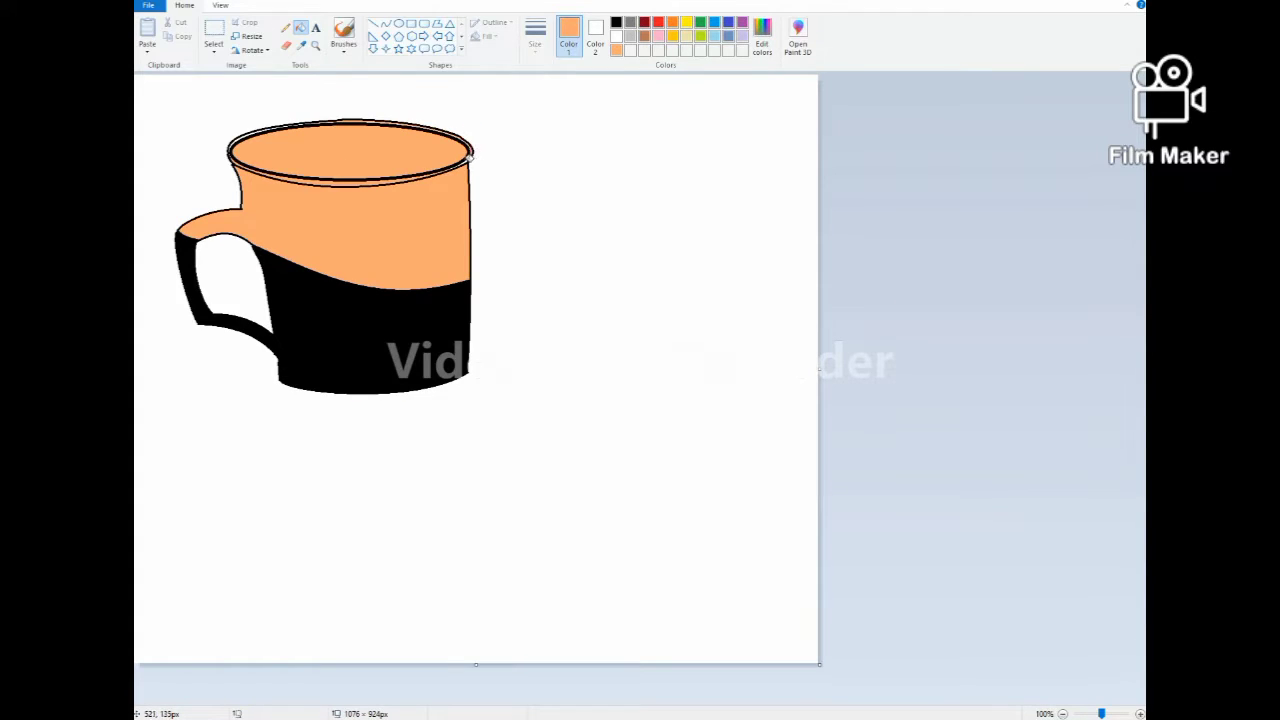
Fill the white gaps along the rim's handle side and back edge with light orange, undoing unwanted fills
left_click(316, 46)
left_click(280, 140)
left_click(280, 140)
left_click(301, 28)
left_click(450, 257)
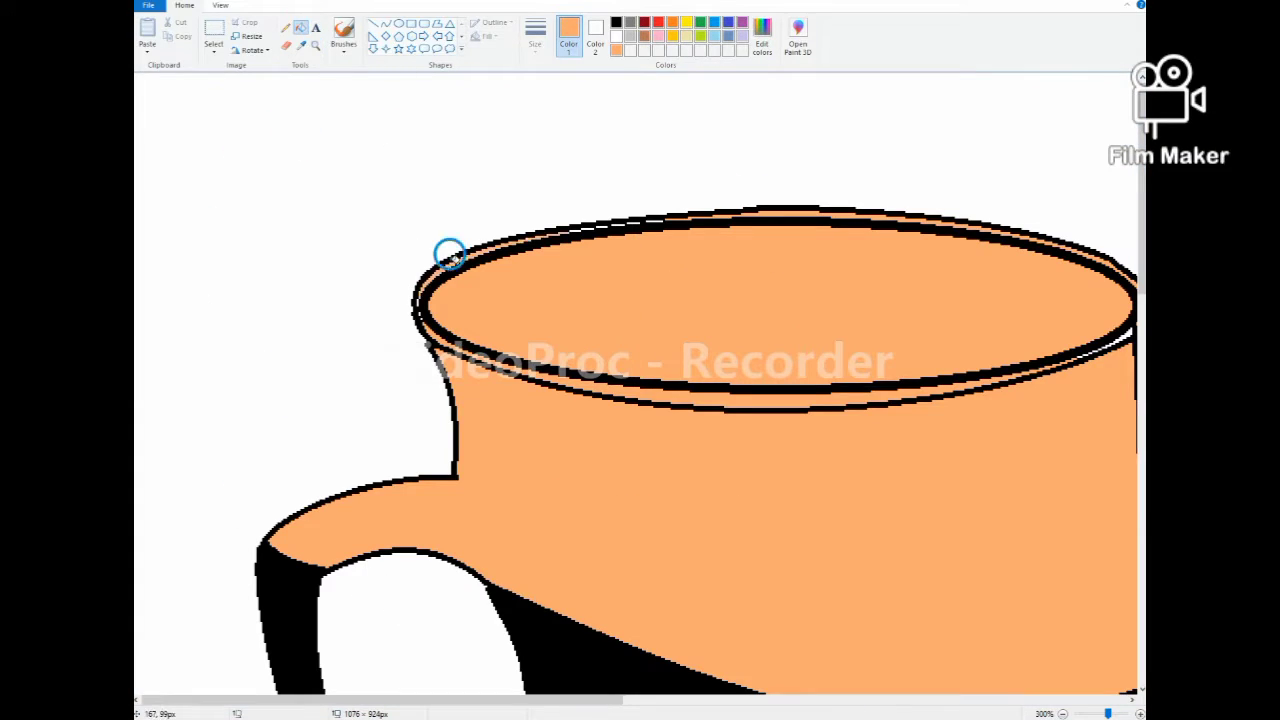
left_click(421, 298)
key("ctrl+z")
left_click(650, 215)
key("ctrl+z")
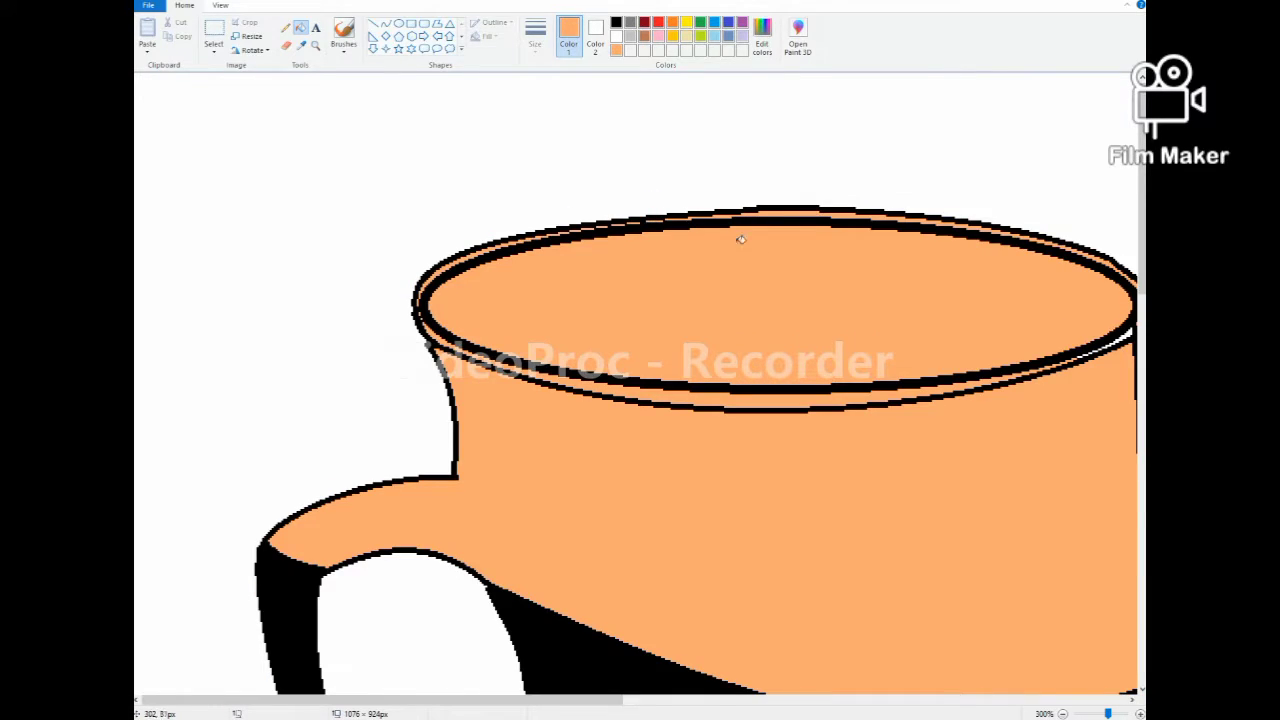
Fill the white slivers at the rim's end opposite the handle with light orange, undoing unwanted fills
left_click(1133, 700)
left_click(872, 339)
left_click(845, 349)
key("ctrl+z")
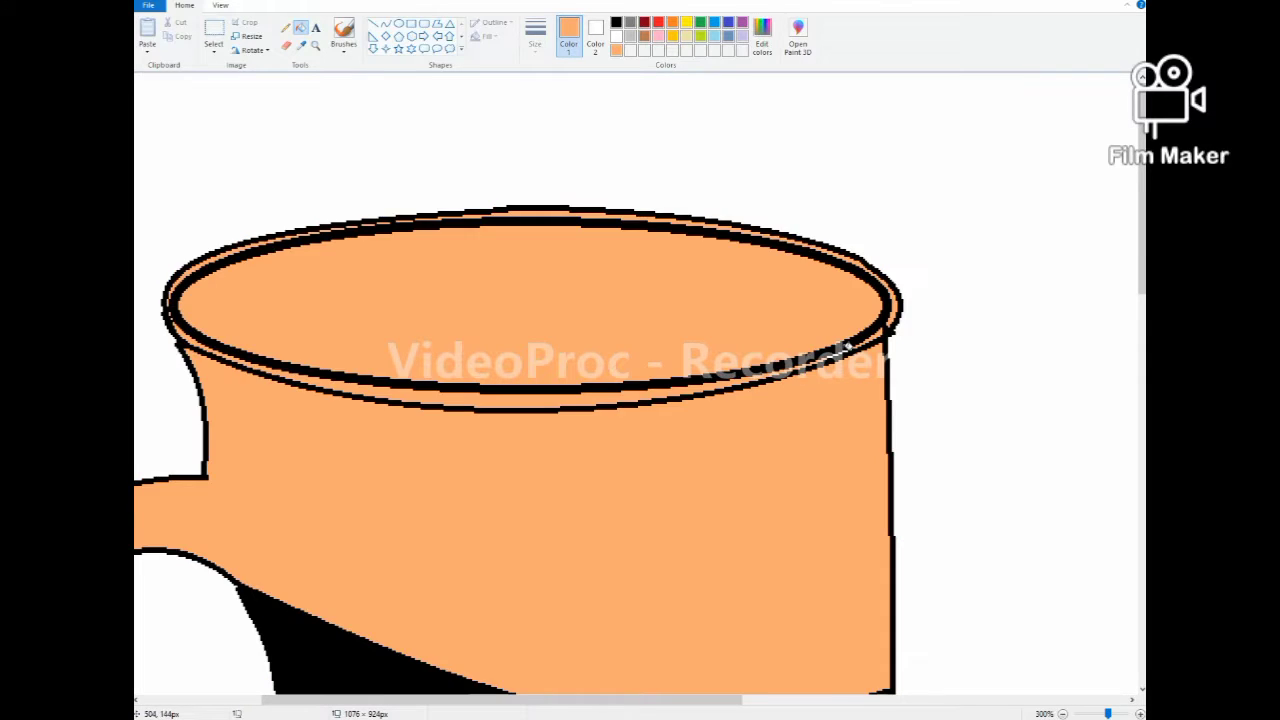
left_click(841, 351)
key("ctrl+z")
left_click(854, 344)
key("ctrl+z")
Paint large white spots and short dashes with a thick brush across the orange part of the mug's body and handle
left_click(316, 46)
right_click(308, 110)
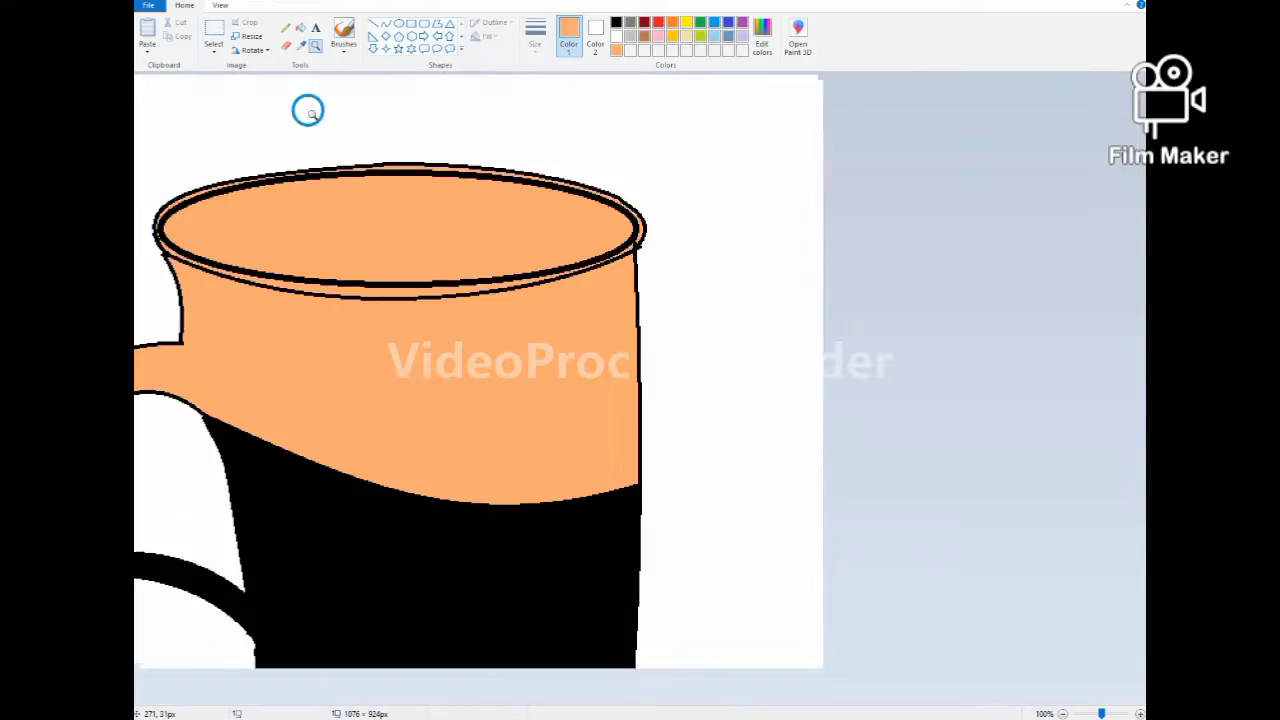
right_click(309, 111)
left_click(380, 253)
scroll(450, 200, "down", 2)
scroll(523, 149, "up", 2)
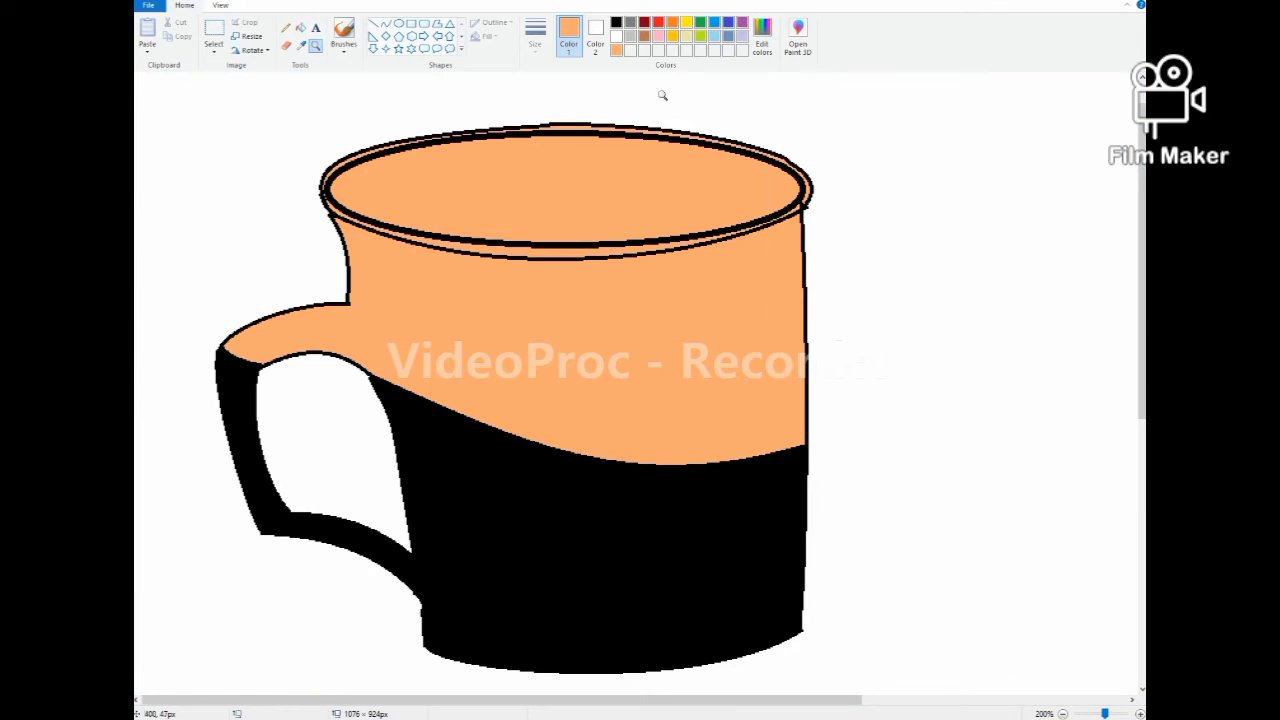
left_click(345, 32)
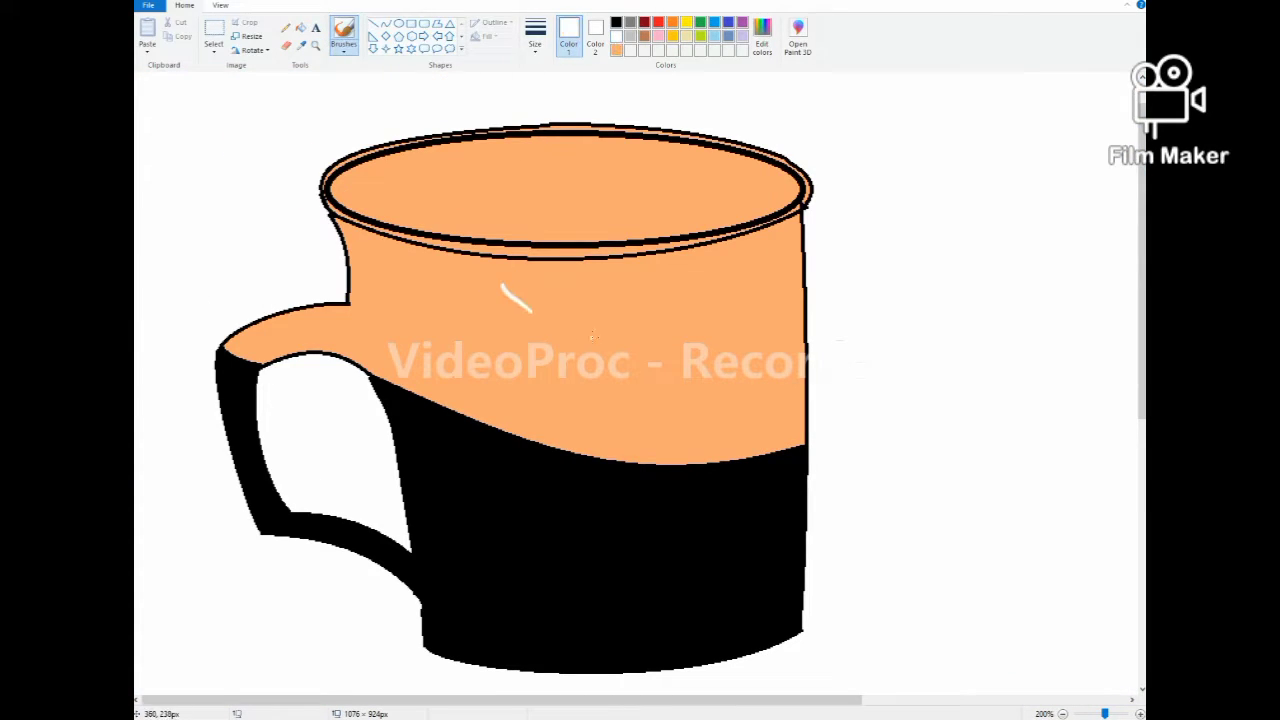
left_click(576, 360)
left_click(665, 336)
left_click_drag(424, 306, 573, 306)
left_click_drag(496, 408, 522, 418)
left_click_drag(650, 380, 673, 391)
left_click(740, 325)
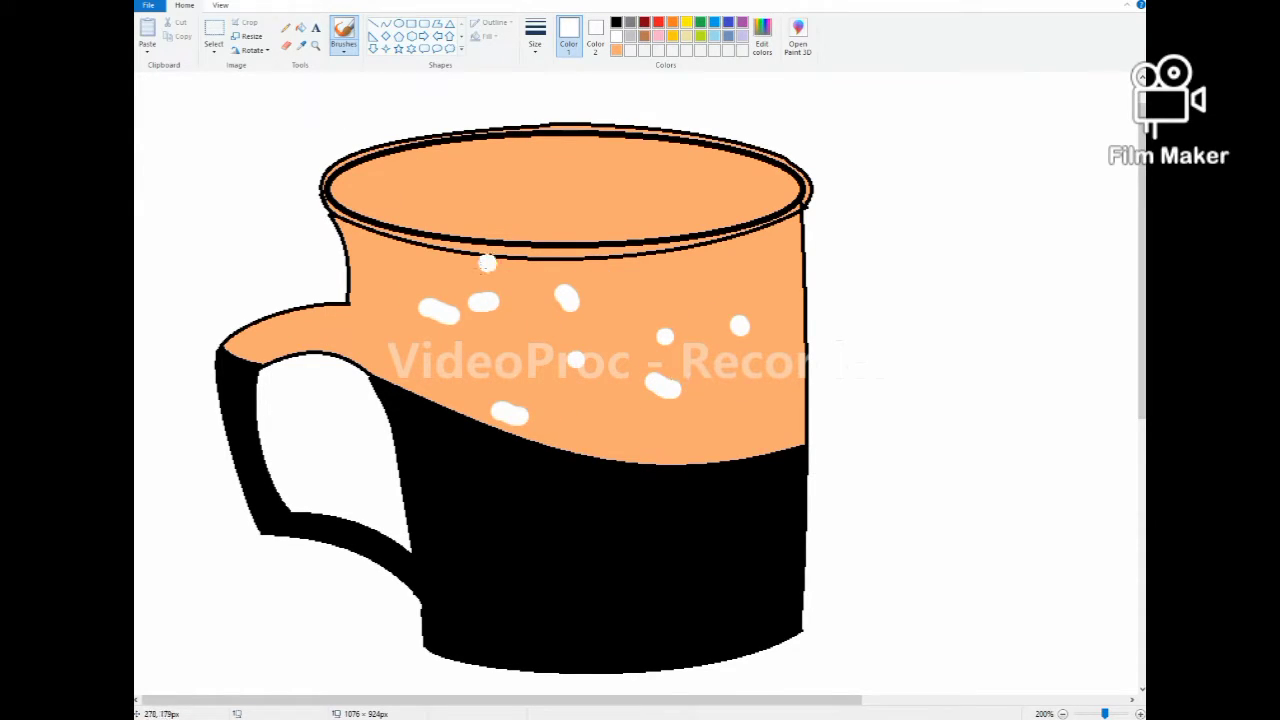
left_click_drag(457, 258, 474, 266)
left_click_drag(401, 264, 401, 282)
left_click(365, 318)
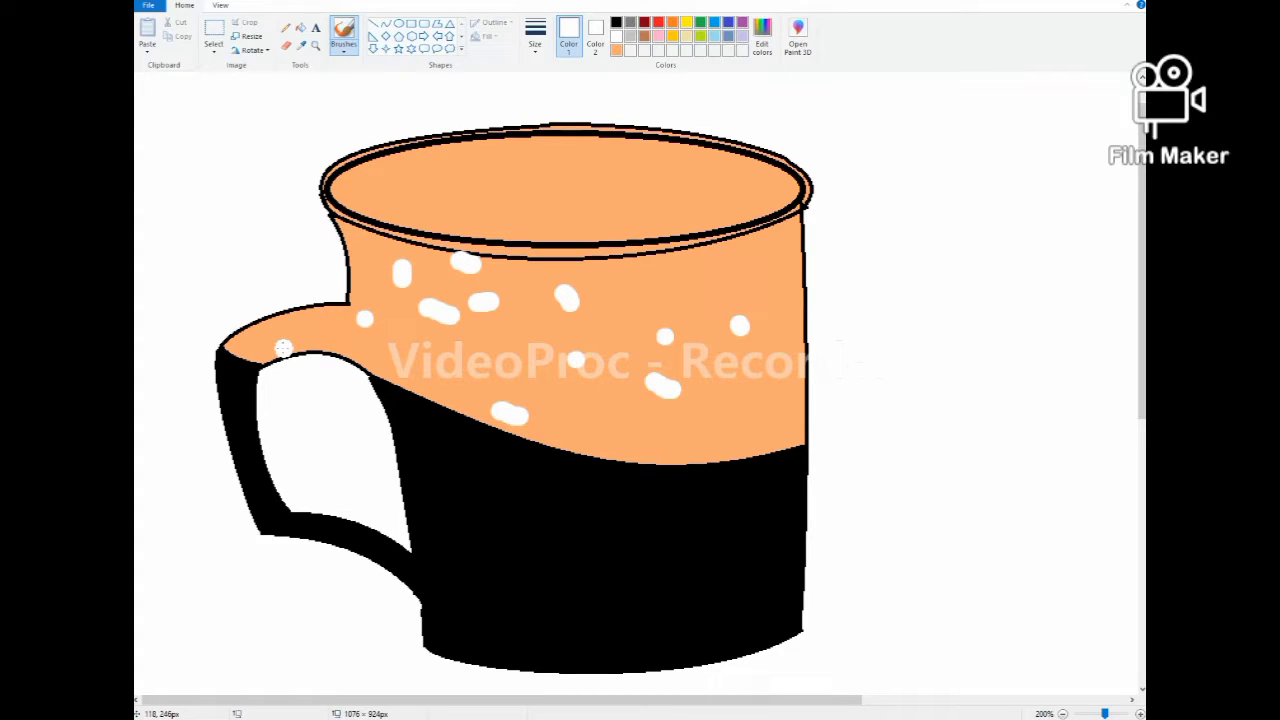
left_click(268, 336)
left_click_drag(337, 343, 368, 352)
left_click(451, 367)
left_click_drag(606, 409, 638, 421)
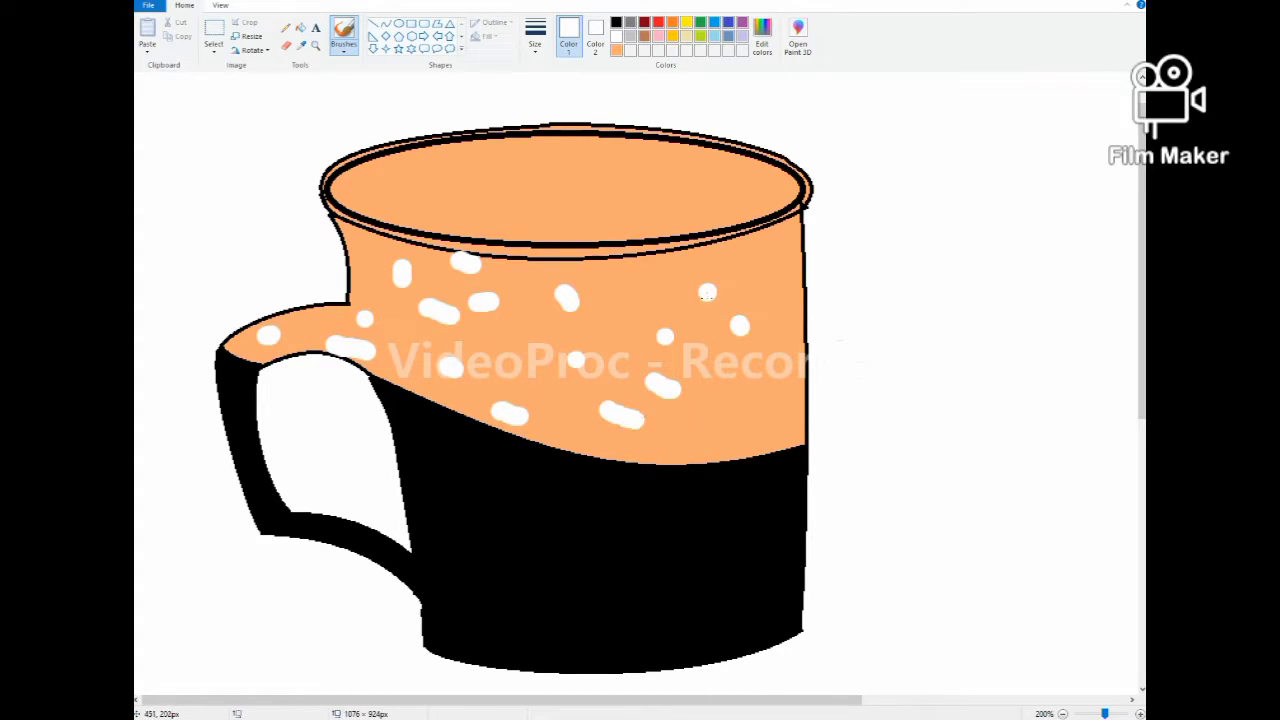
left_click_drag(737, 354, 740, 374)
left_click_drag(528, 330, 539, 347)
left_click_drag(757, 411, 758, 423)
left_click_drag(790, 302, 789, 281)
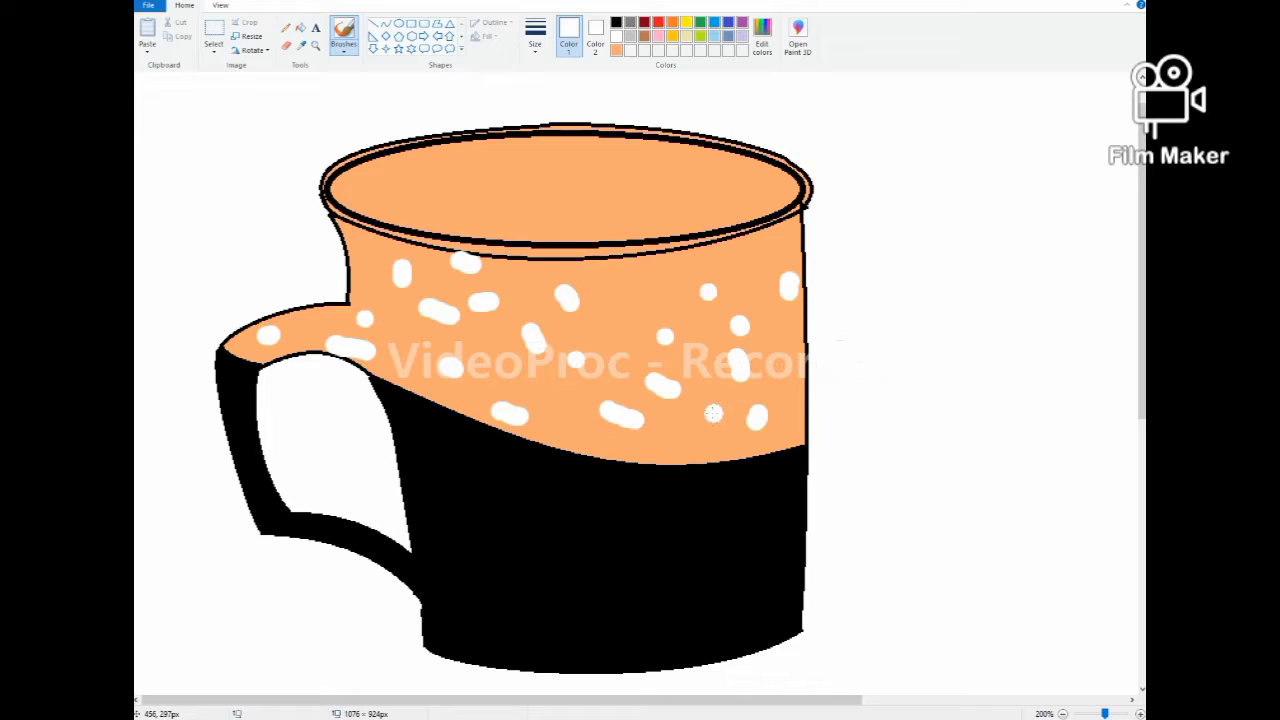
left_click_drag(713, 413, 702, 421)
left_click(703, 371)
left_click_drag(636, 276, 621, 297)
left_click_drag(668, 272, 641, 350)
left_click(757, 263)
left_click(775, 242)
left_click(586, 261)
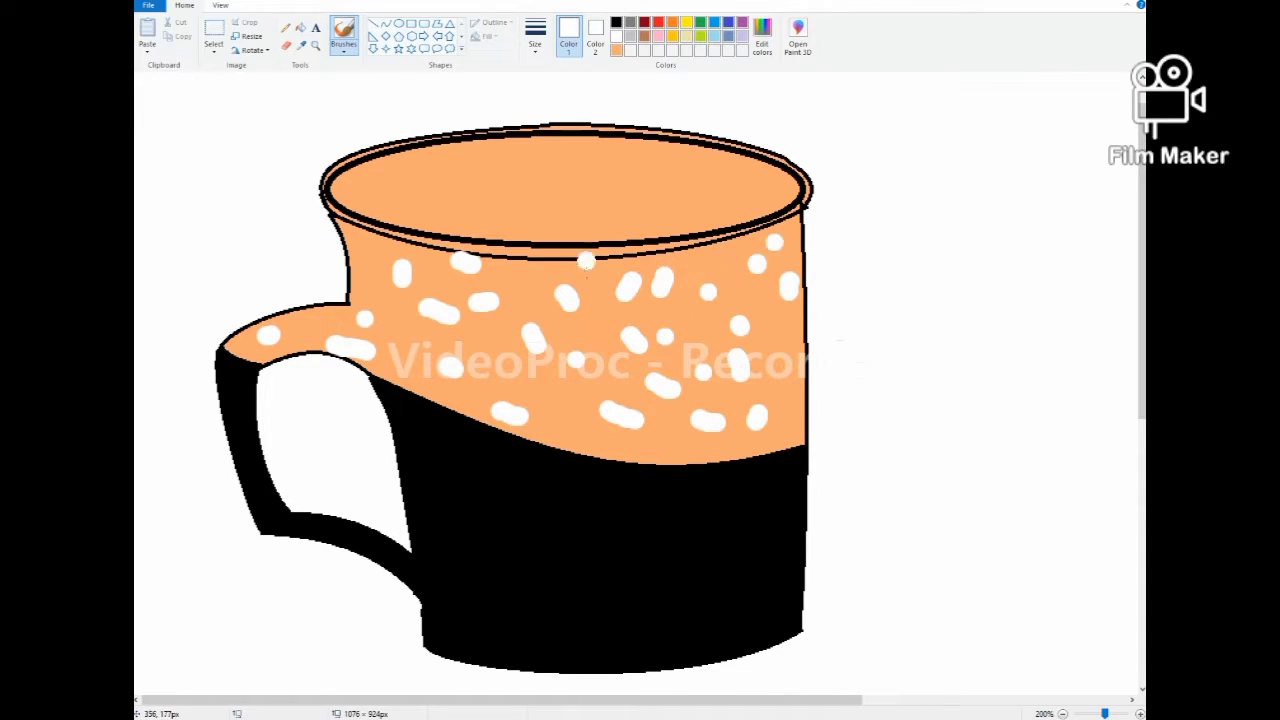
left_click(365, 247)
left_click_drag(400, 249, 402, 268)
left_click(524, 269)
left_click(535, 297)
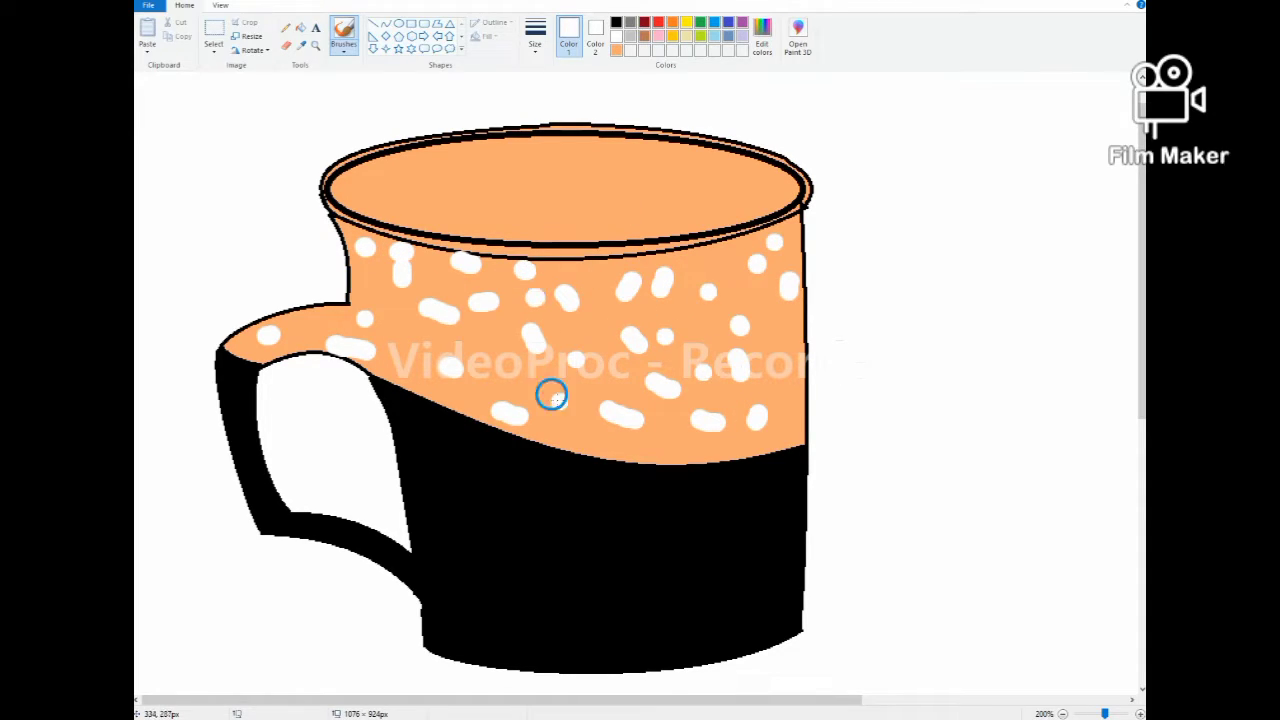
left_click(559, 403)
left_click(489, 372)
left_click(637, 447)
left_click(716, 452)
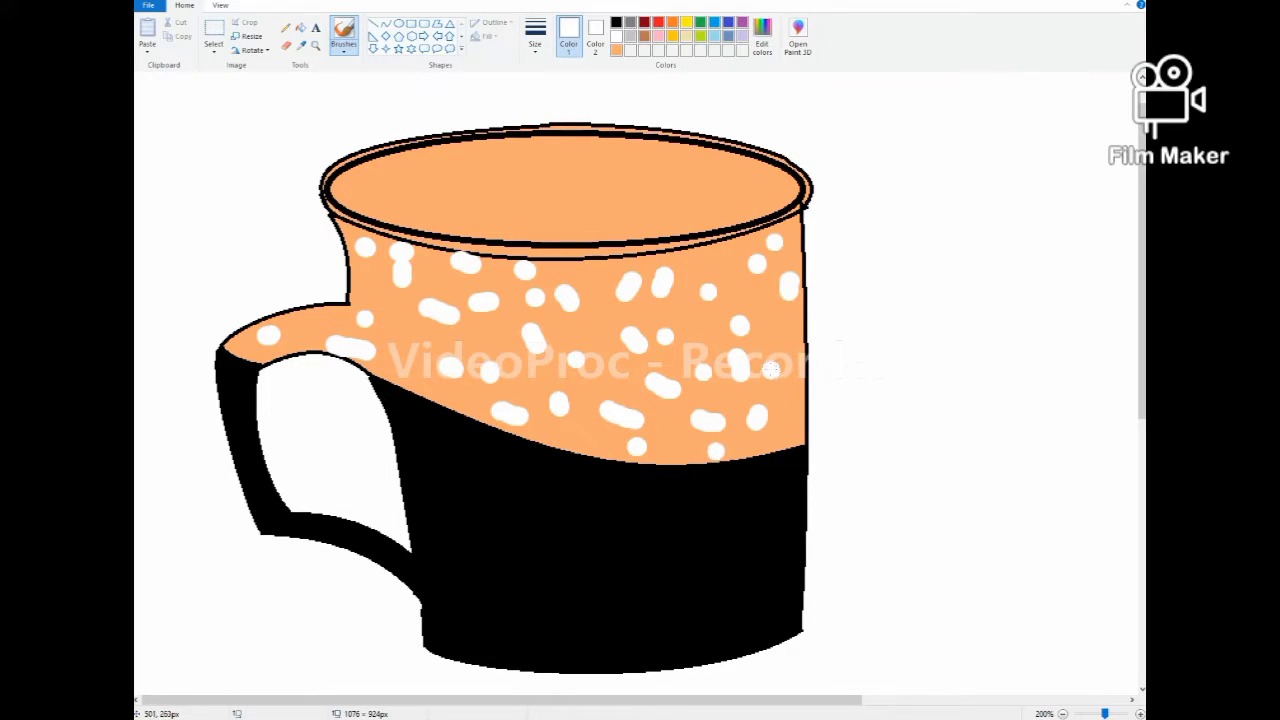
left_click_drag(772, 341, 765, 362)
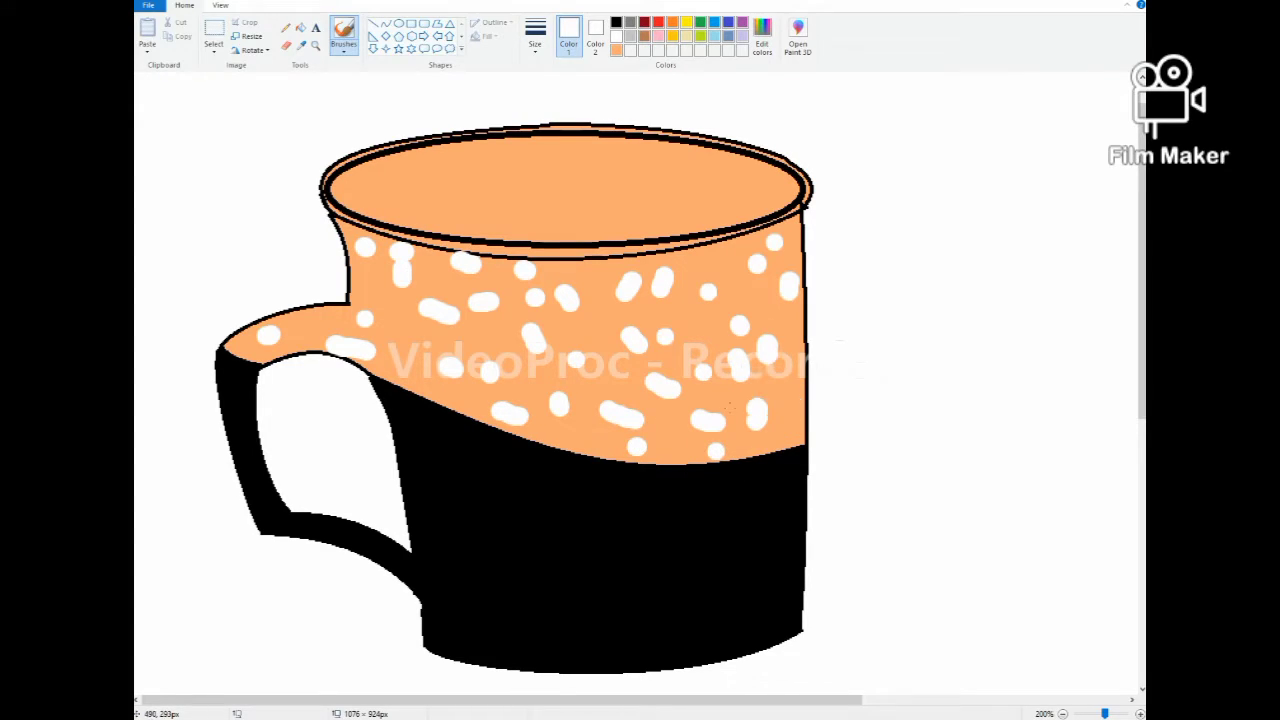
Paint small white specks among the large spots in the middle of the mug's orange area
left_click(588, 433)
left_click(571, 428)
left_click(588, 402)
left_click(586, 305)
left_click(588, 329)
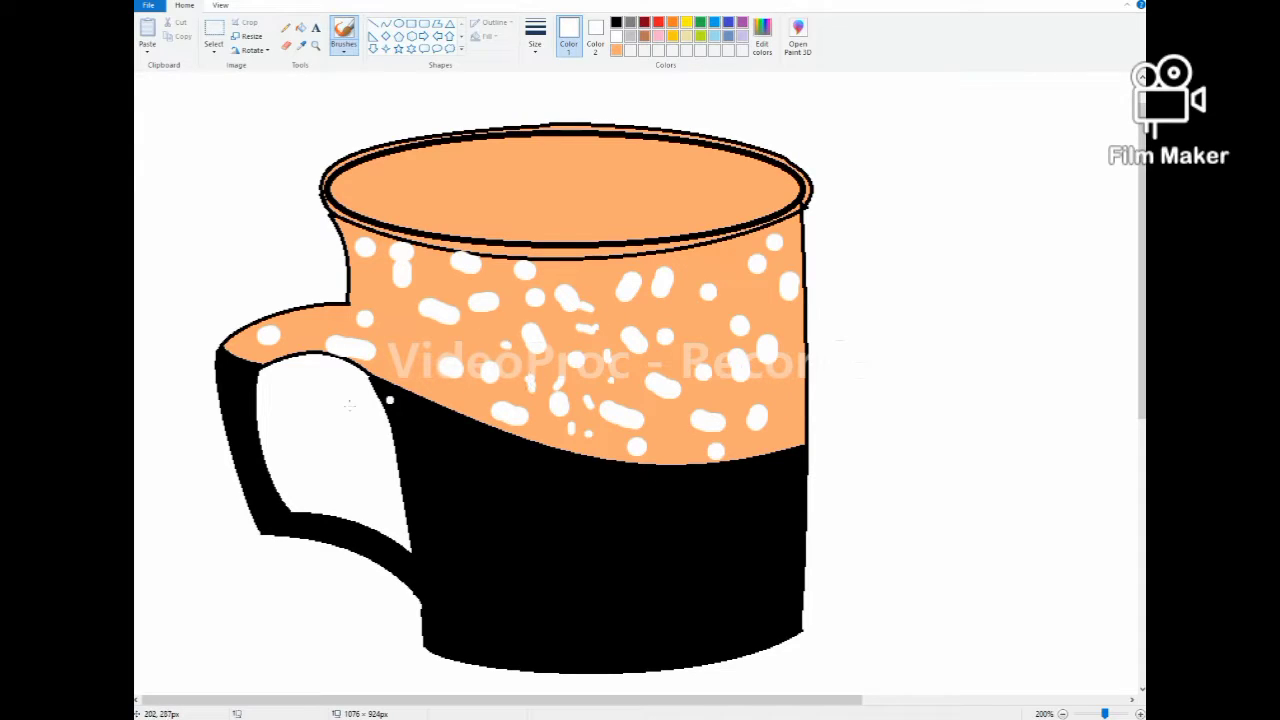
Paint small white specks and short dashes on the handle's orange top and the adjoining side of the body
left_click_drag(235, 344, 302, 329)
left_click(250, 350)
left_click(270, 351)
mouse_move(295, 335)
left_mouse_down()
mouse_move(352, 320)
mouse_move(374, 338)
left_mouse_up()
left_click(296, 347)
left_click(325, 316)
left_click(323, 341)
left_click_drag(392, 348, 392, 356)
left_click(387, 368)
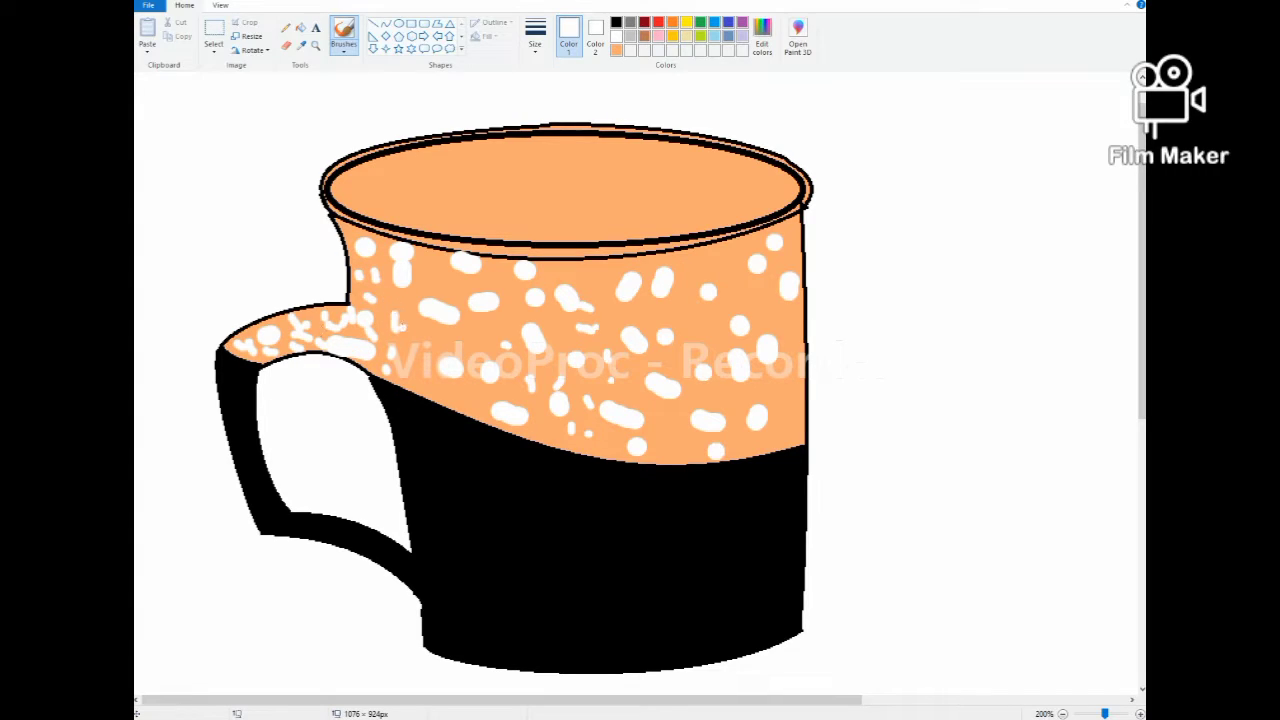
Add small white specks just below the rim and along the lower edge of the orange area
left_click(479, 246)
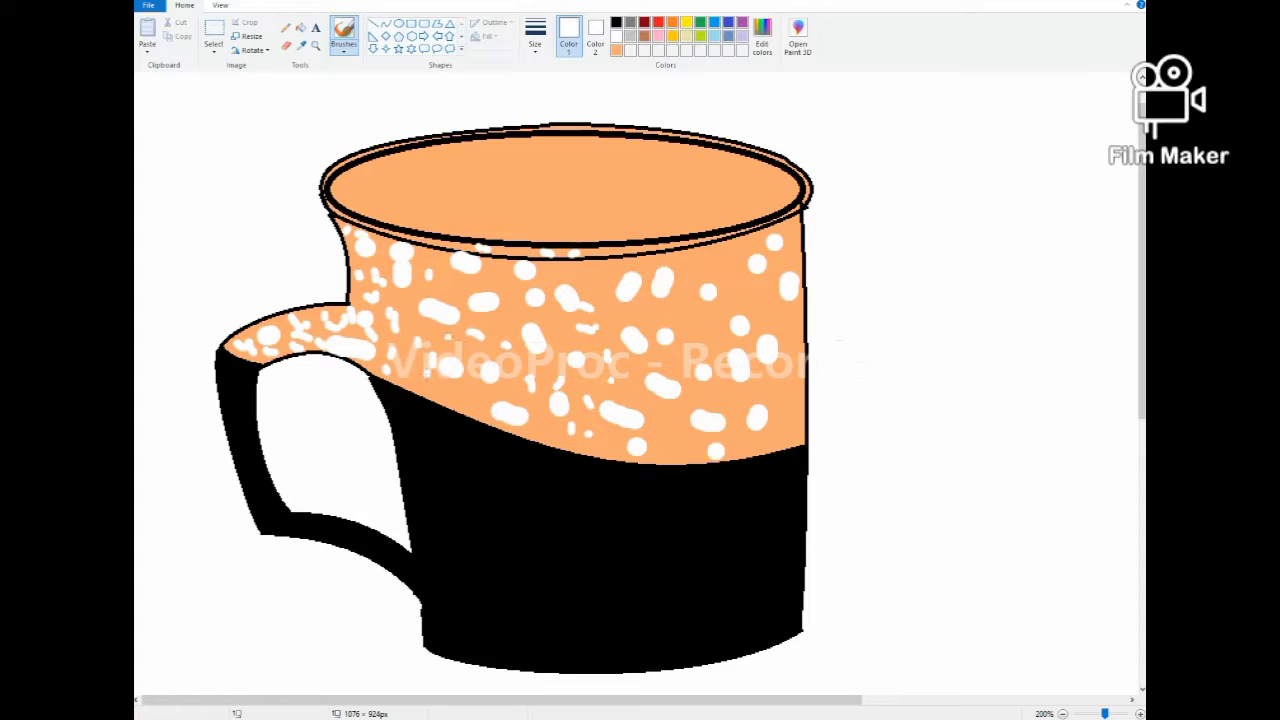
left_click(798, 410)
left_click_drag(637, 386, 638, 394)
left_click_drag(604, 432, 604, 442)
left_click_drag(586, 399, 590, 406)
left_click(490, 398)
left_click_drag(455, 384, 451, 390)
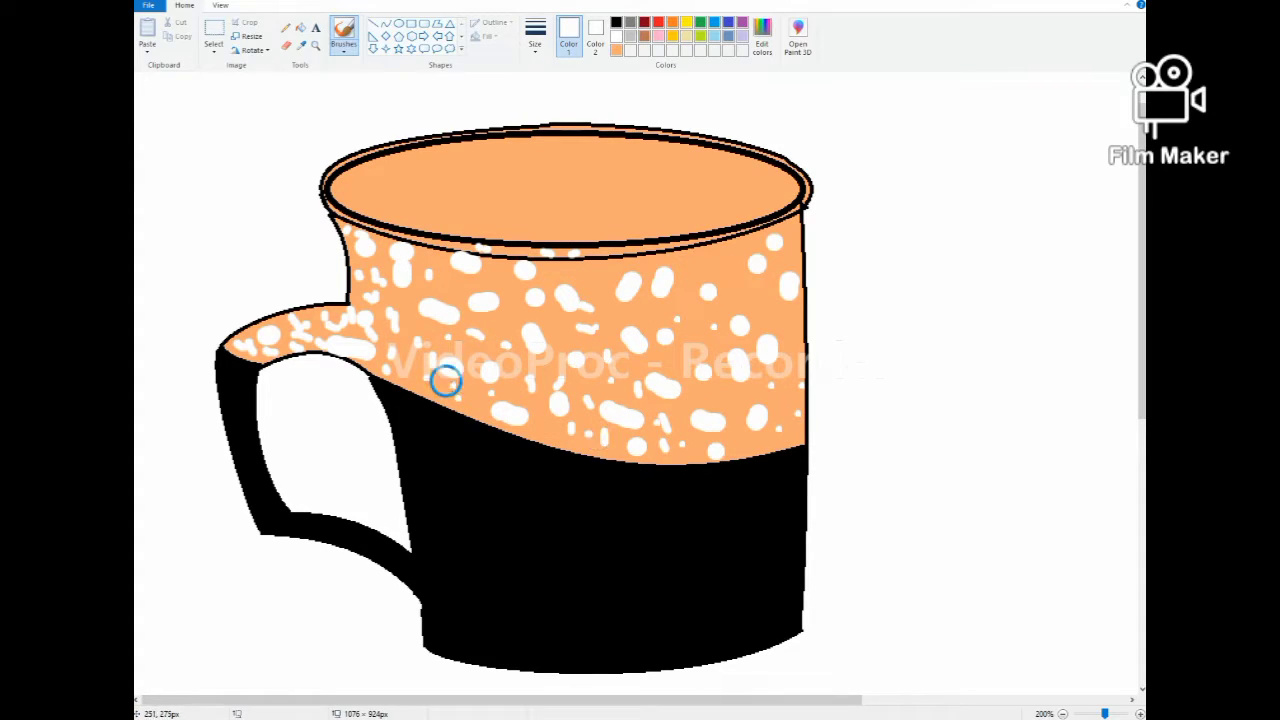
left_click_drag(551, 416, 555, 424)
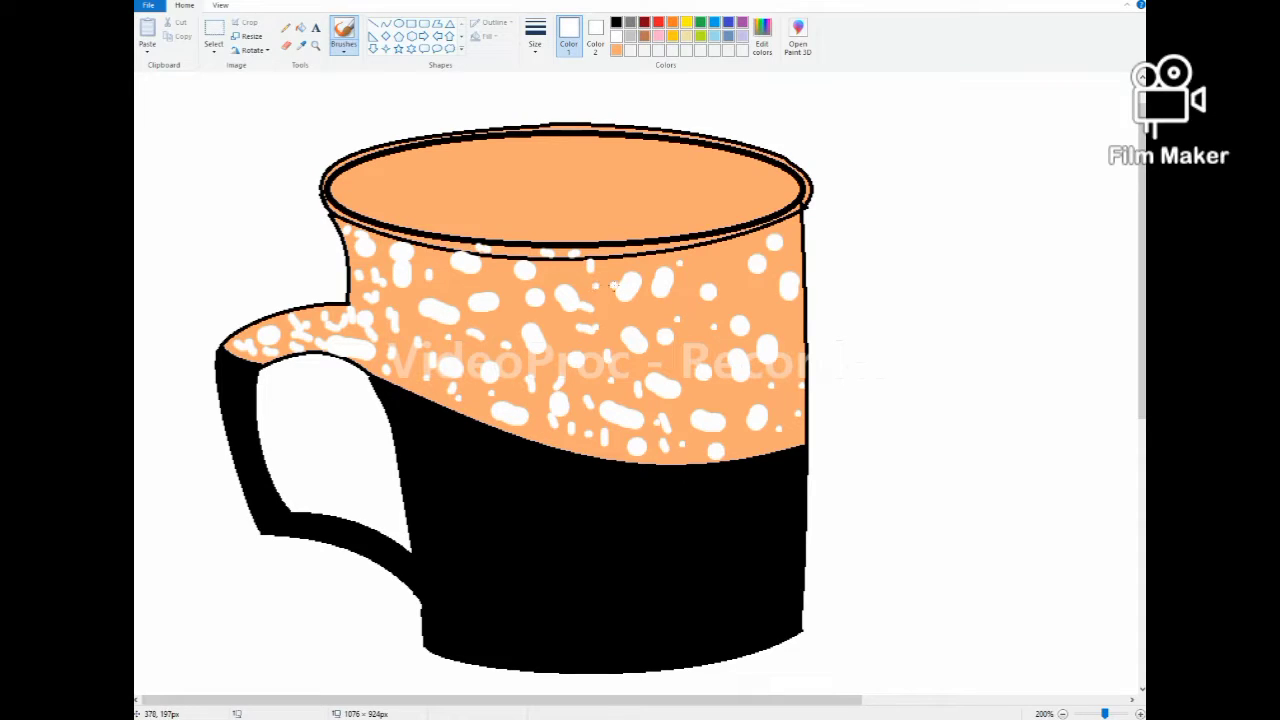
Fill the remaining gaps in the orange area opposite the handle with small white specks and short dashes
left_click(767, 302)
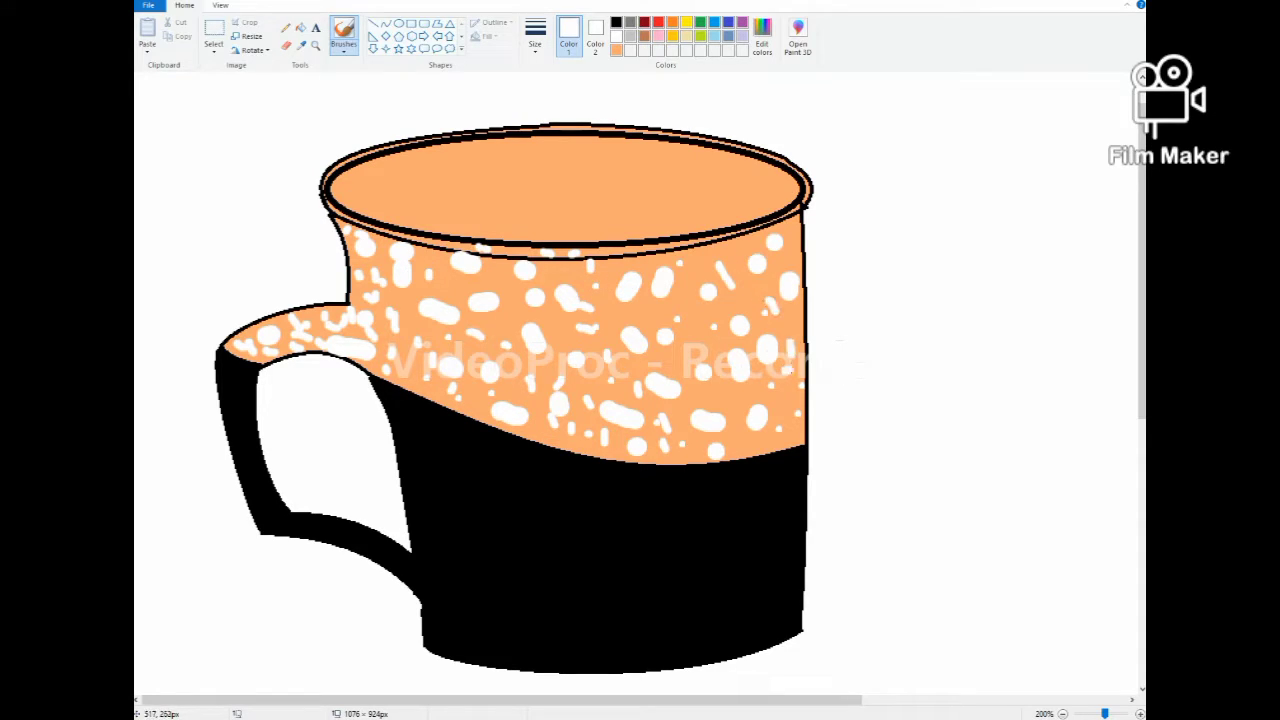
left_click(780, 411)
left_click(706, 382)
left_click(690, 352)
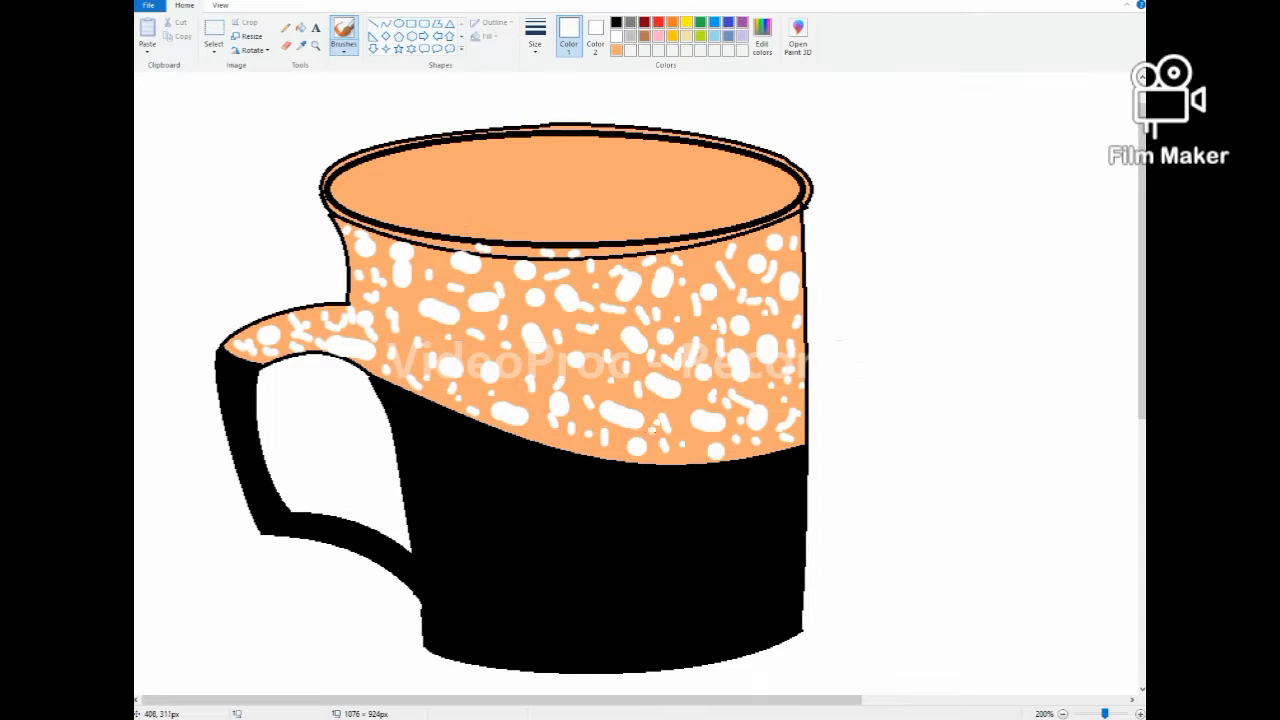
Paint thin white dashes in the middle of the black part and one along the orange area's lower edge
left_click_drag(577, 508, 579, 518)
left_click_drag(626, 522, 658, 540)
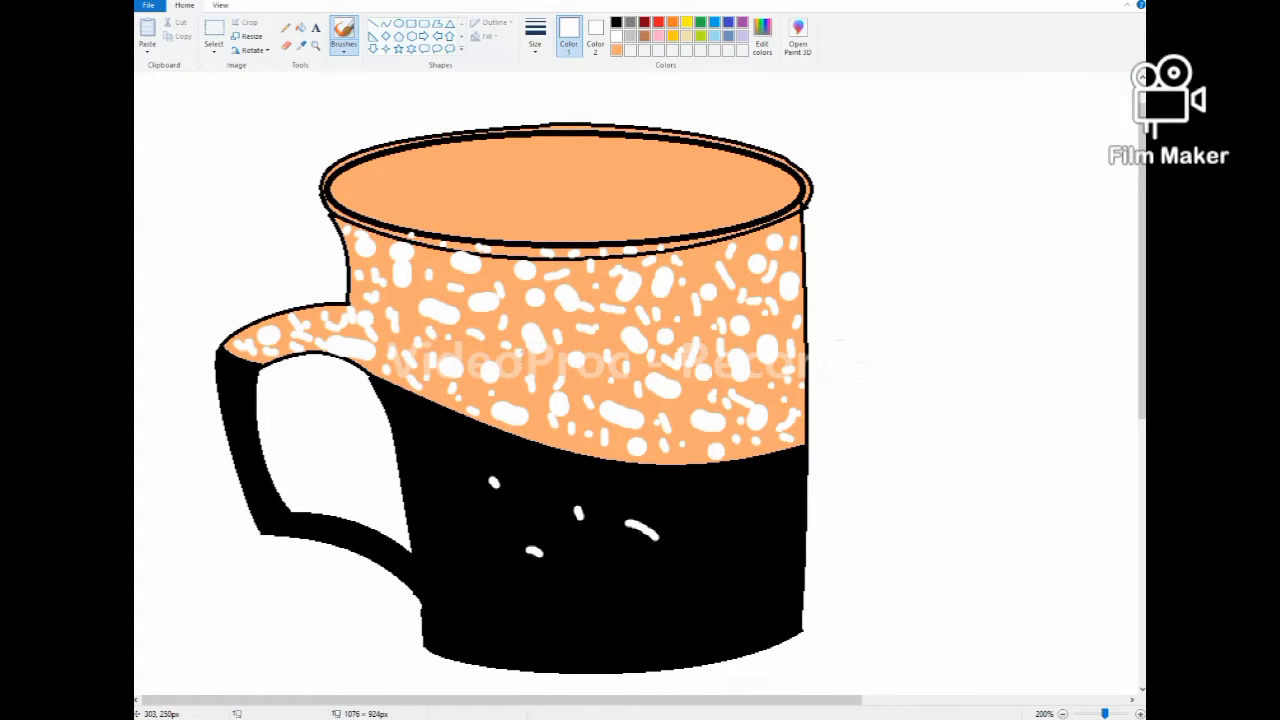
left_click_drag(699, 458, 635, 458)
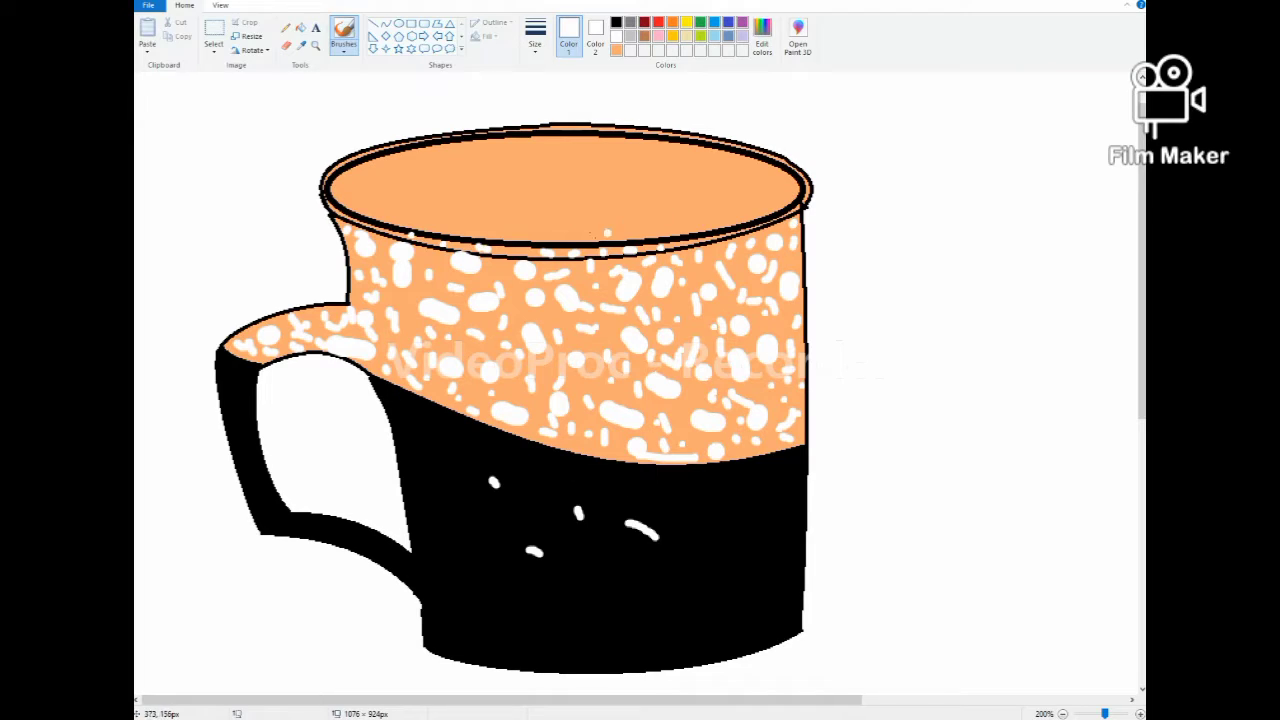
scroll(514, 498, "down", 2)
left_click_drag(483, 405, 567, 434)
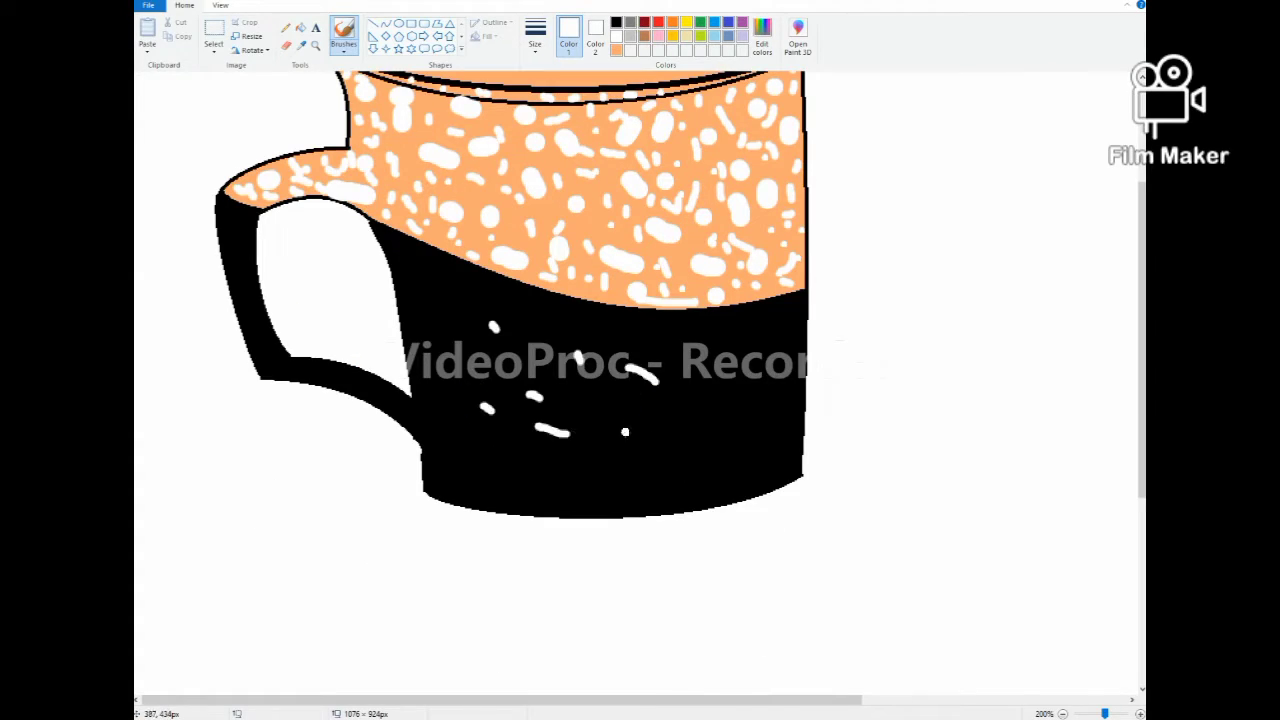
Paint larger white spots with a thicker brush on the black part, away from the handle
left_click_drag(705, 406, 705, 421)
left_click(694, 365)
left_click(741, 386)
left_click_drag(658, 459, 638, 468)
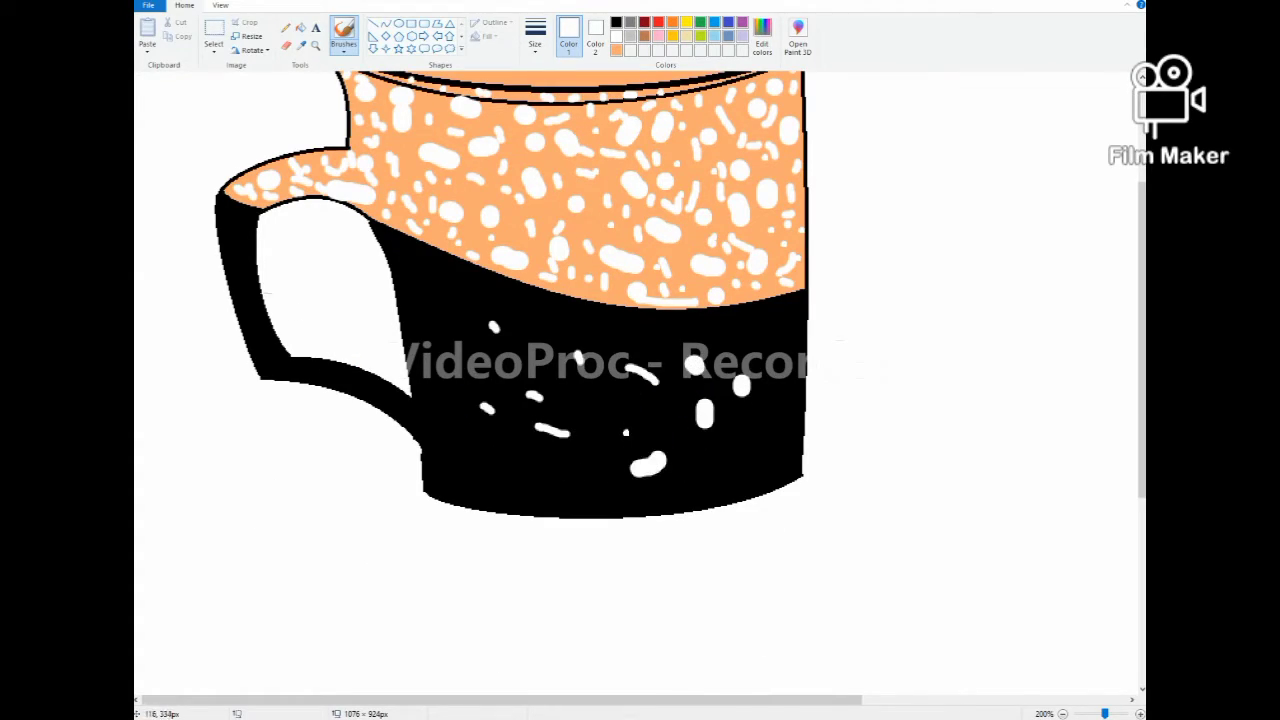
Paint large white spots on the handle's black outer side and the black body area beside the handle
left_click(415, 290)
left_click(438, 301)
left_click_drag(416, 345, 437, 415)
left_click(446, 351)
left_click(466, 463)
left_click(521, 479)
left_click(516, 321)
left_click(545, 322)
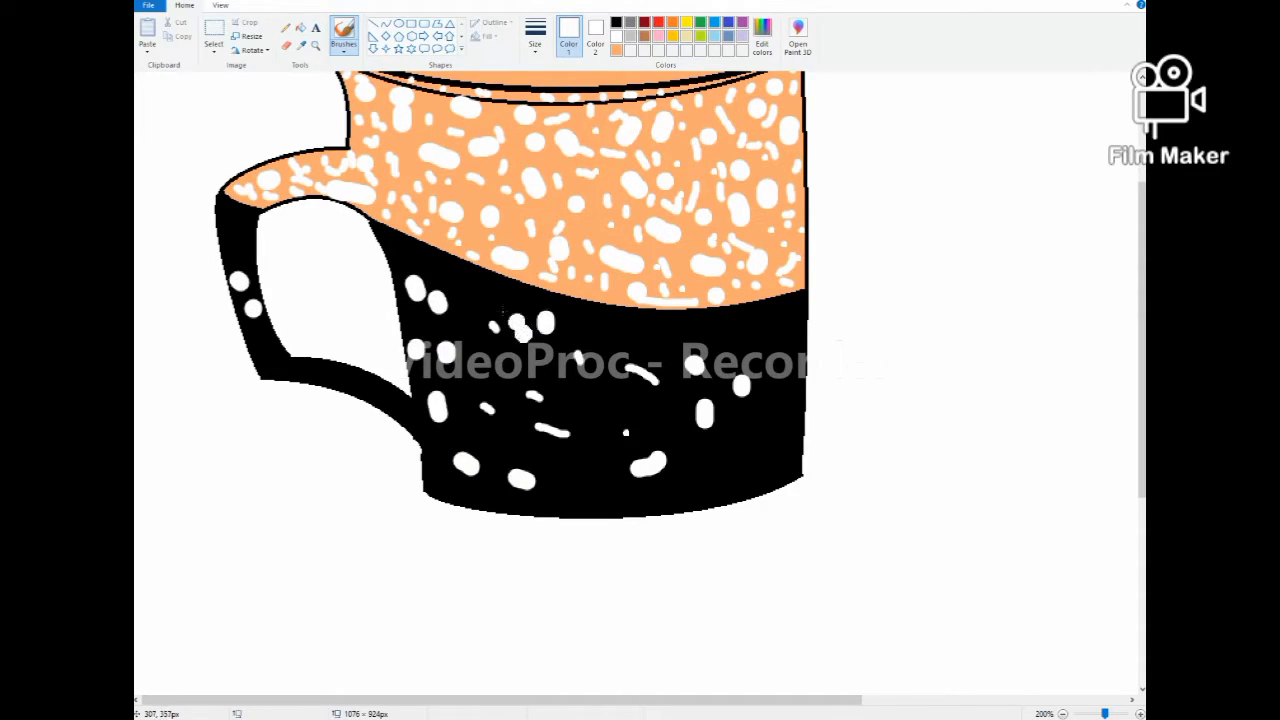
Draw two light gray curves along the lower edge of the handle opening and fill the outer strip with black
left_click(386, 23)
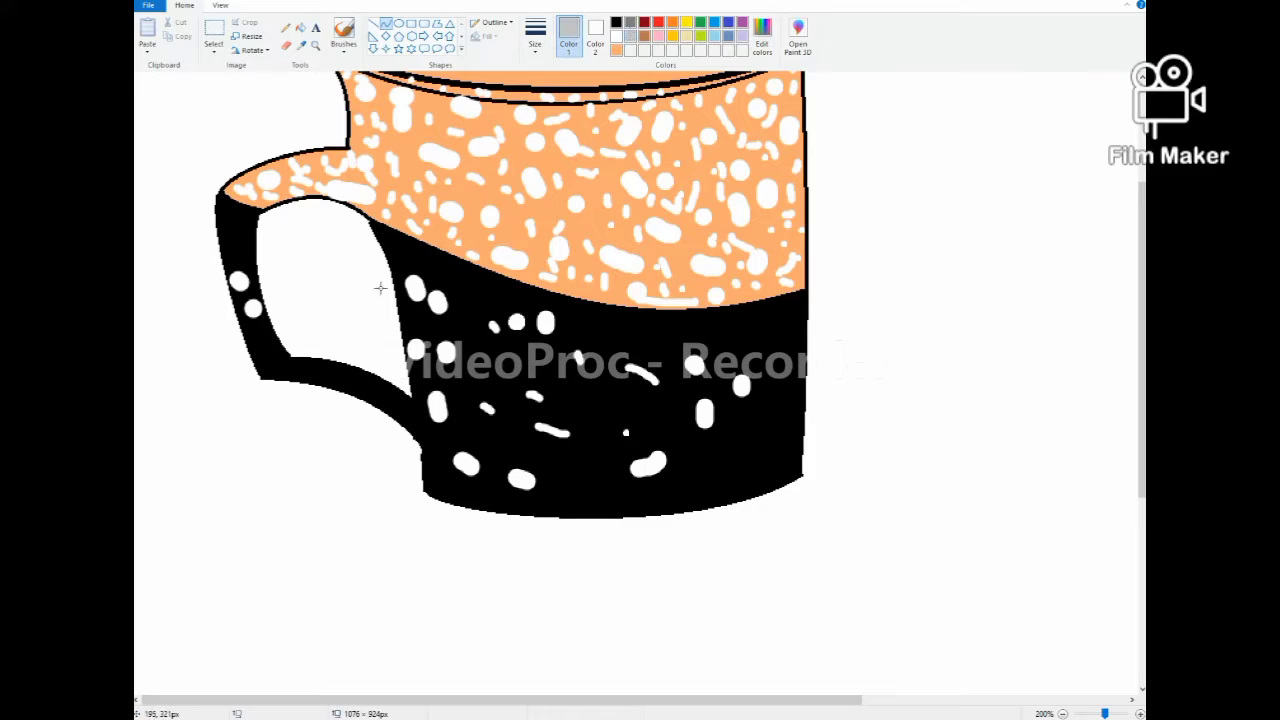
left_click_drag(285, 347, 379, 359)
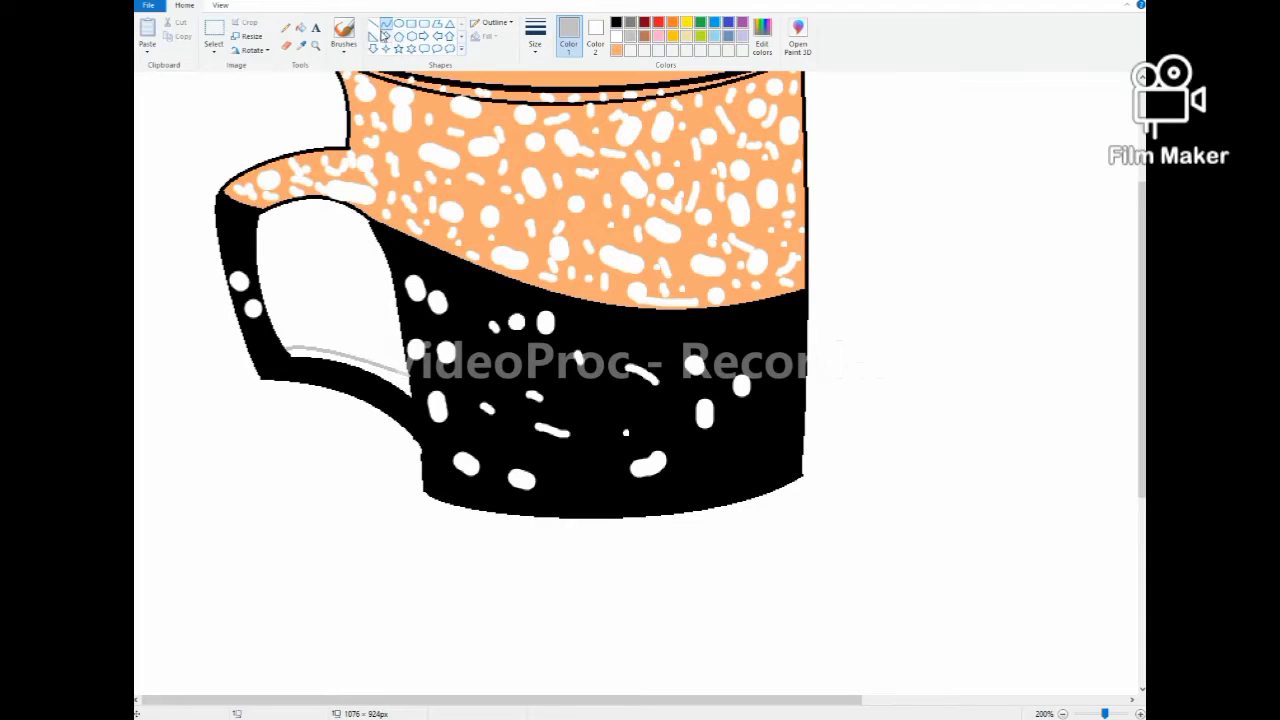
left_click_drag(290, 358, 391, 380)
mouse_move(345, 373)
left_mouse_down()
mouse_move(323, 351)
mouse_move(345, 352)
left_mouse_up()
left_click(616, 23)
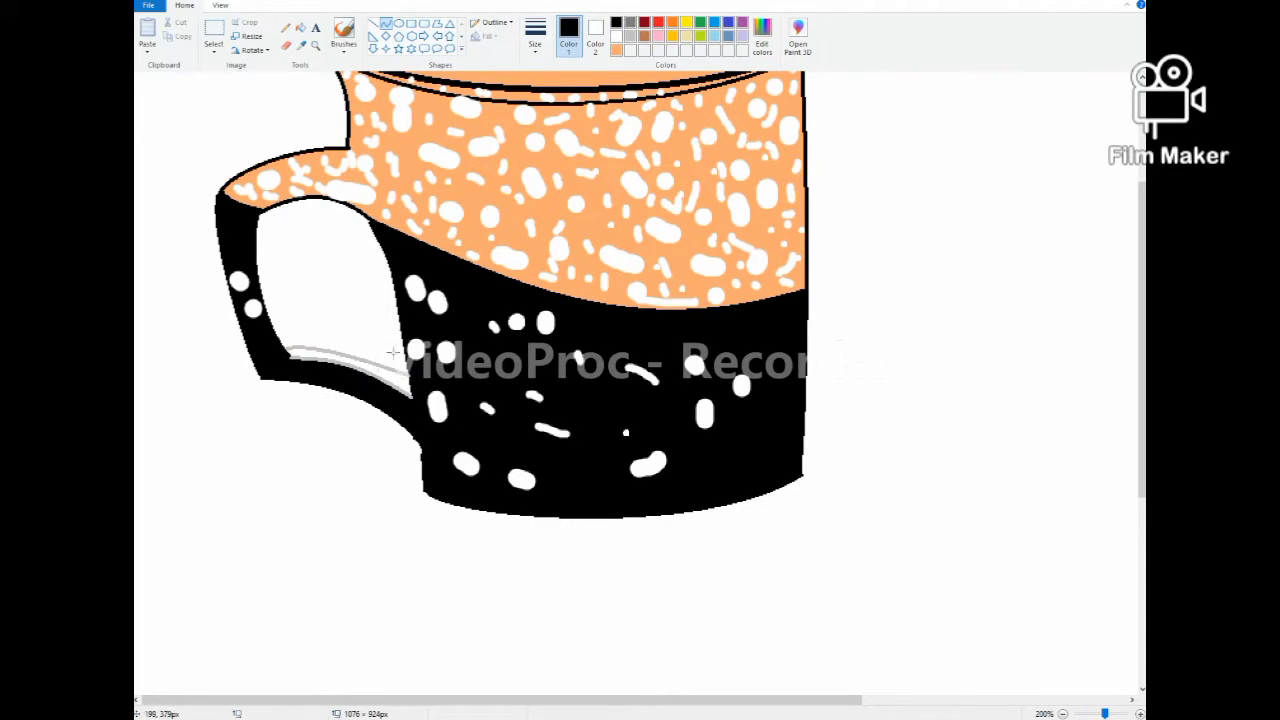
left_click(300, 27)
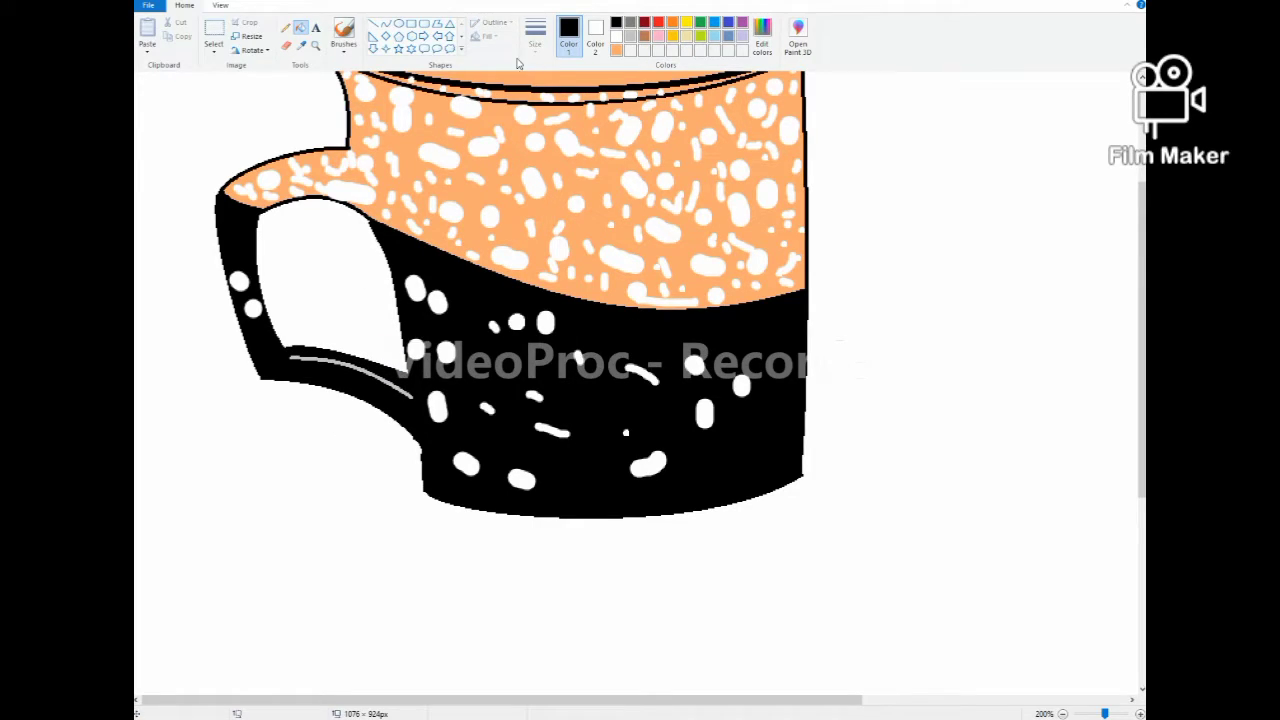
Paint large white spots and dashes with the brush on the black body area farthest from the handle
left_click(343, 32)
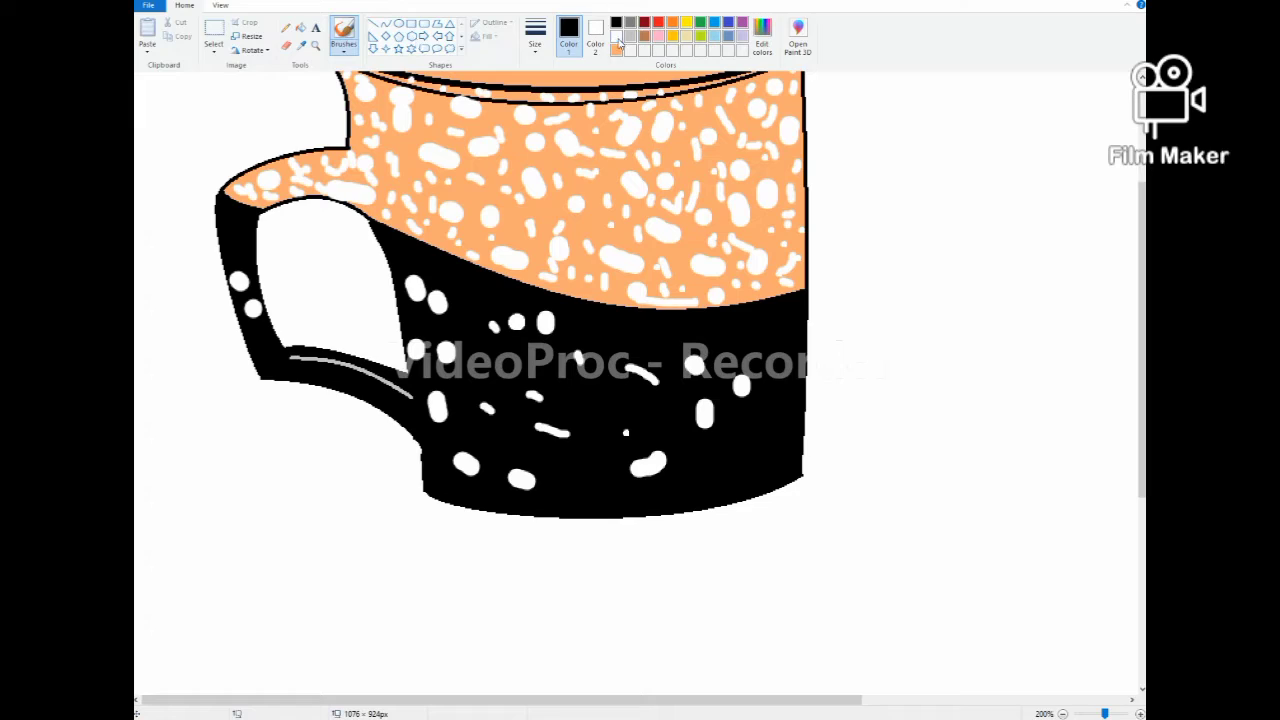
left_click(617, 37)
left_click_drag(742, 461, 684, 476)
left_click_drag(652, 420, 625, 409)
left_click_drag(653, 345, 658, 353)
left_click_drag(756, 329, 781, 382)
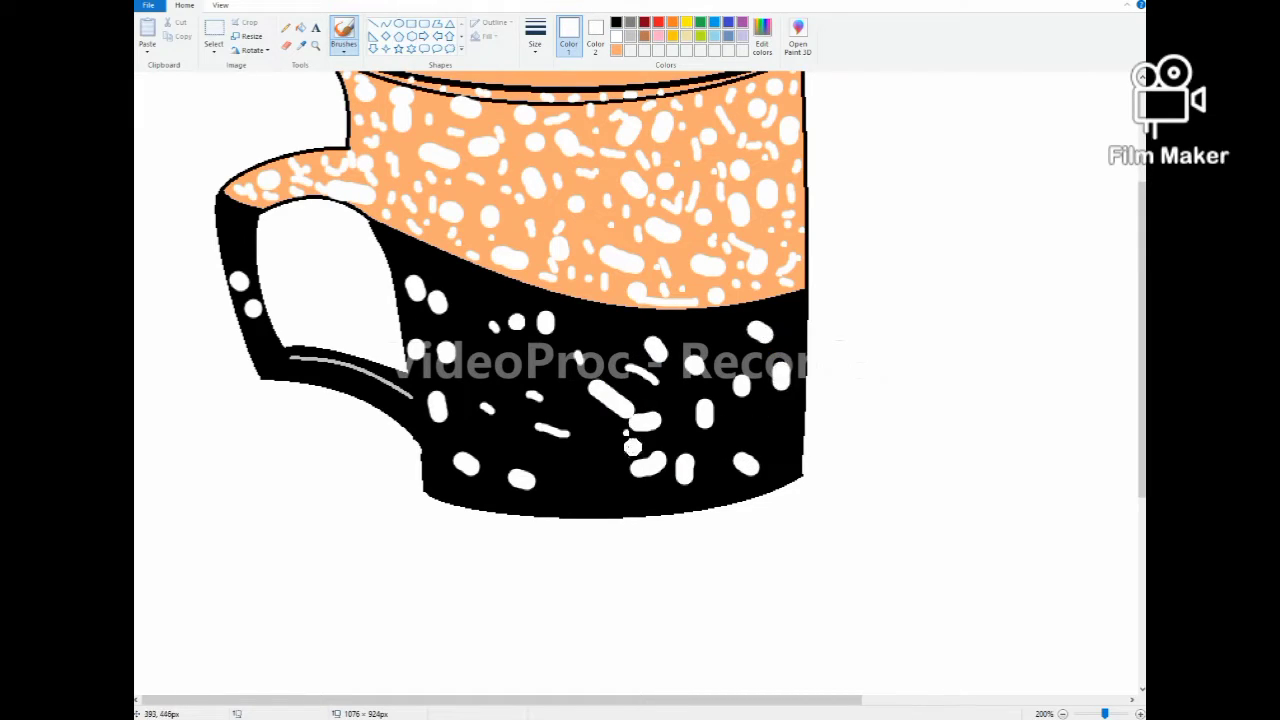
Add large white spots and short dashes across the middle of the black body area
left_click(598, 464)
left_click_drag(588, 477, 580, 486)
left_click(578, 463)
left_click(597, 434)
left_click(574, 406)
left_click_drag(565, 372, 559, 370)
left_click_drag(598, 330, 609, 337)
left_click_drag(497, 353, 500, 368)
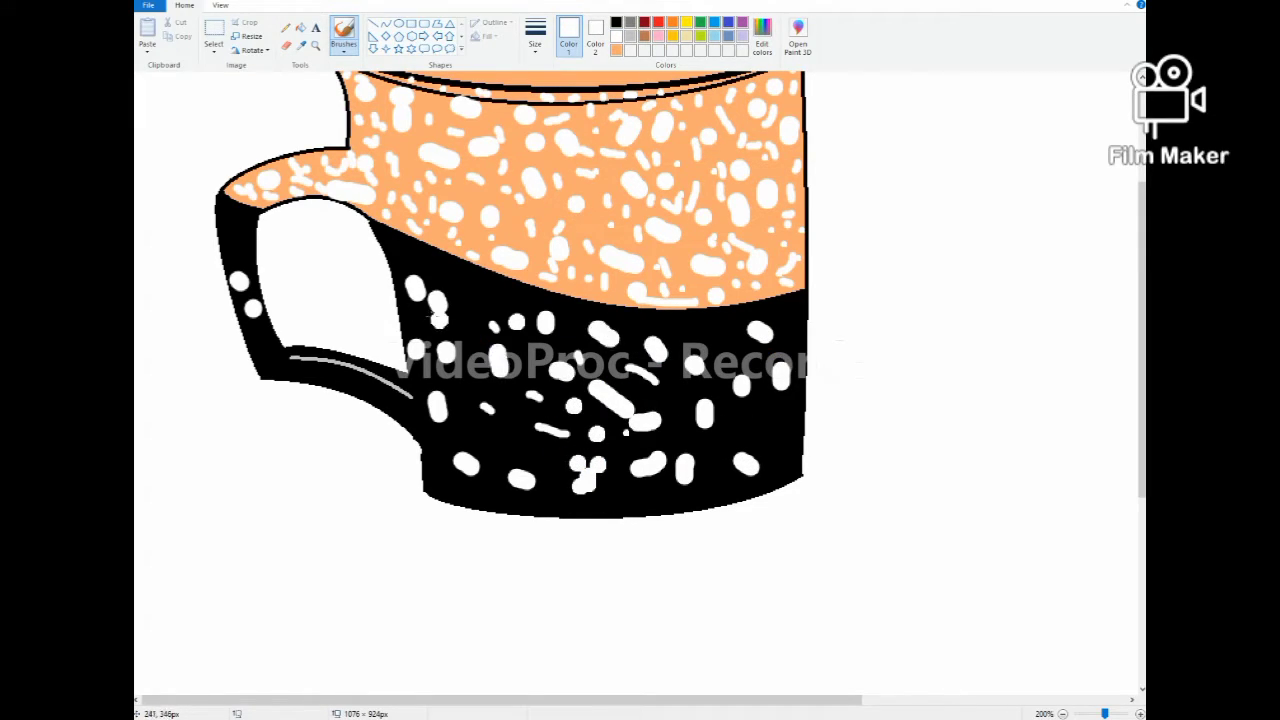
Paint large white spots along the black side and lower arm of the handle
left_click(343, 378)
left_click(398, 403)
left_click(299, 366)
left_click(266, 360)
left_click(267, 344)
left_click(240, 228)
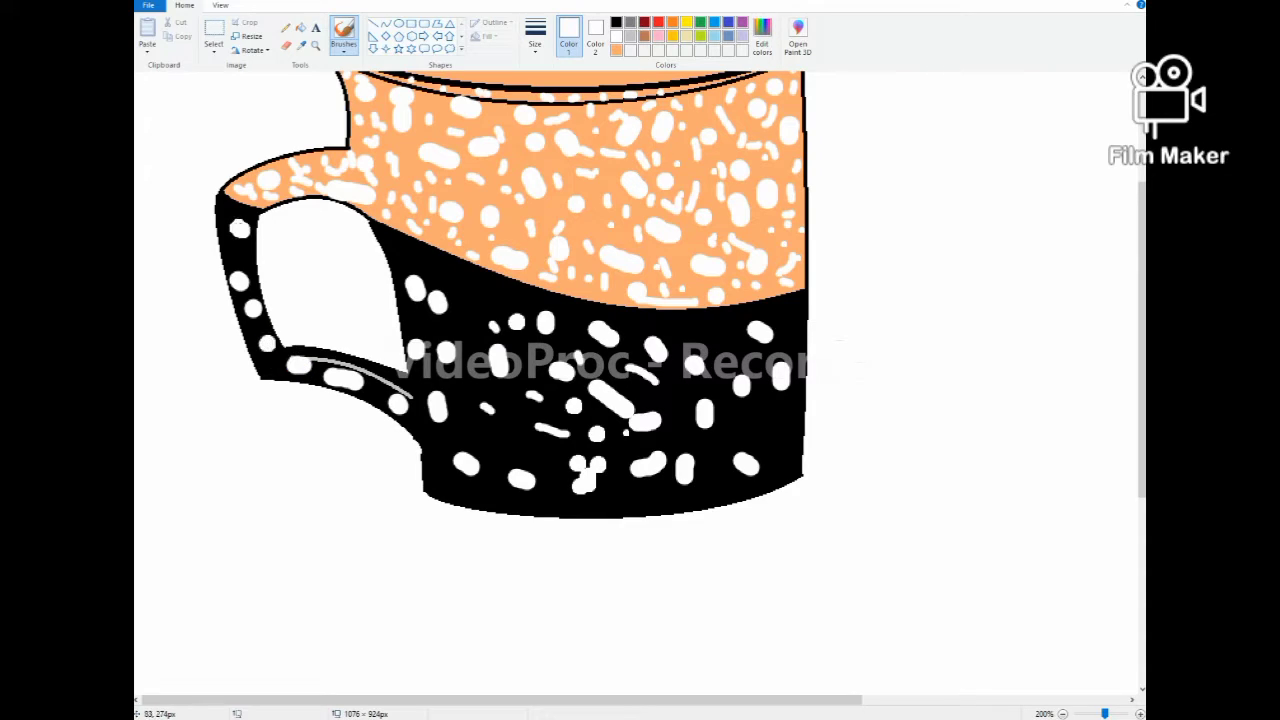
Add large white spots near the black part's upper edge on the handle side of the body
left_click(487, 342)
left_click(494, 291)
left_click(446, 272)
left_click(406, 254)
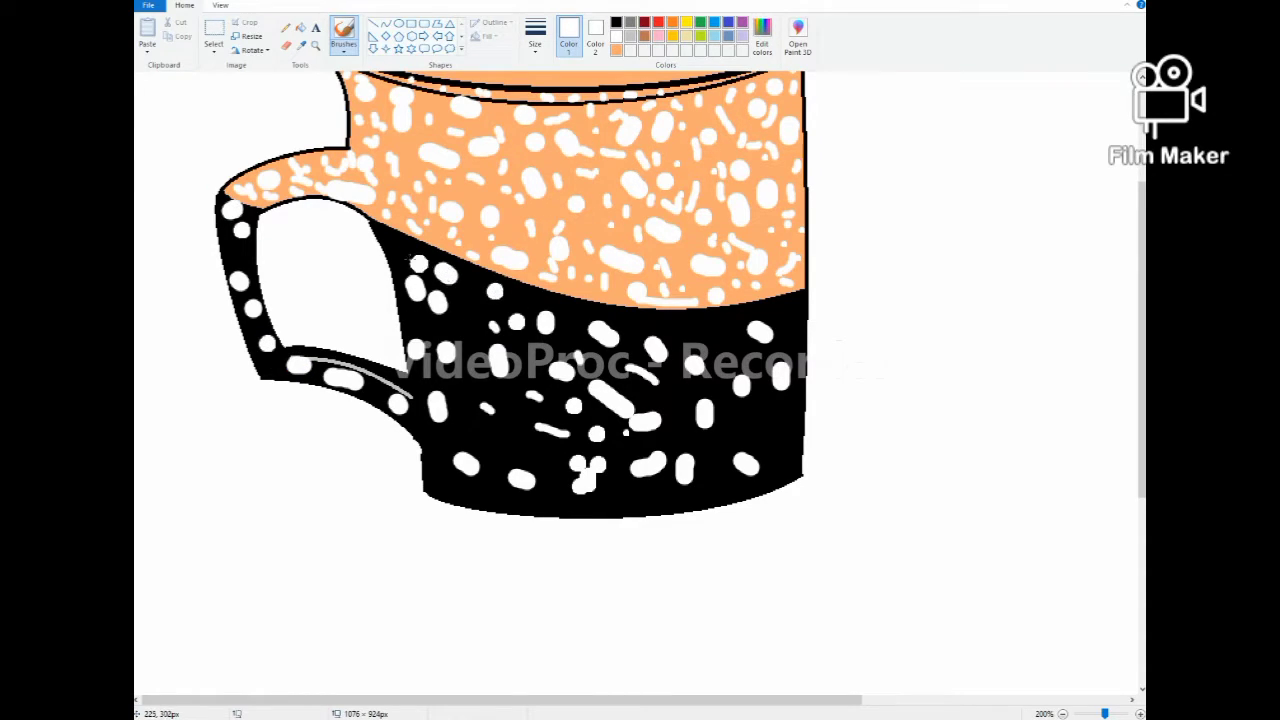
Fill the gaps along the black part's far side and base with more large white spots
left_click(728, 350)
left_click(770, 415)
left_click(740, 428)
left_click(779, 463)
left_click(725, 483)
left_click(714, 445)
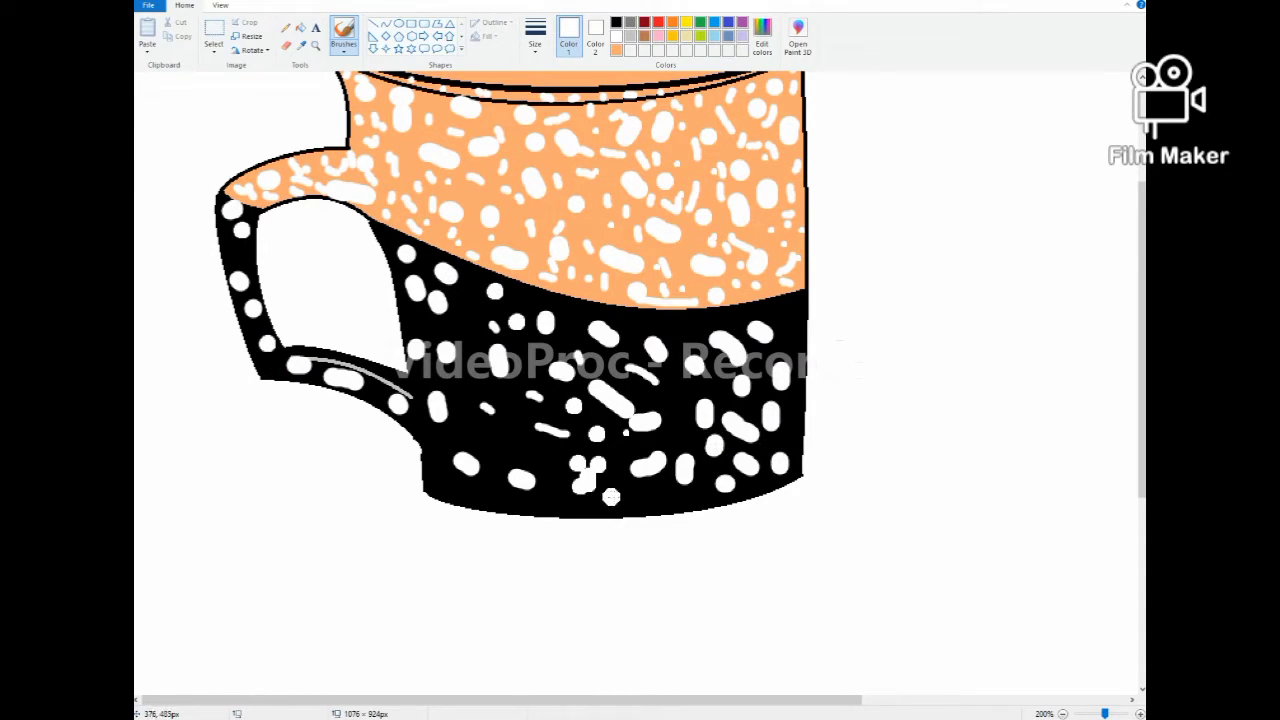
left_click_drag(610, 498, 644, 494)
Reduce the brush size and paint small white specks and dashes between the large spots on the black body
key("ctrl+KP_Subtract")
key("ctrl+KP_Subtract")
key("ctrl+KP_Subtract")
key("ctrl+KP_Subtract")
key("ctrl+KP_Subtract")
key("ctrl+KP_Subtract")
left_click_drag(681, 423, 680, 416)
left_click(672, 395)
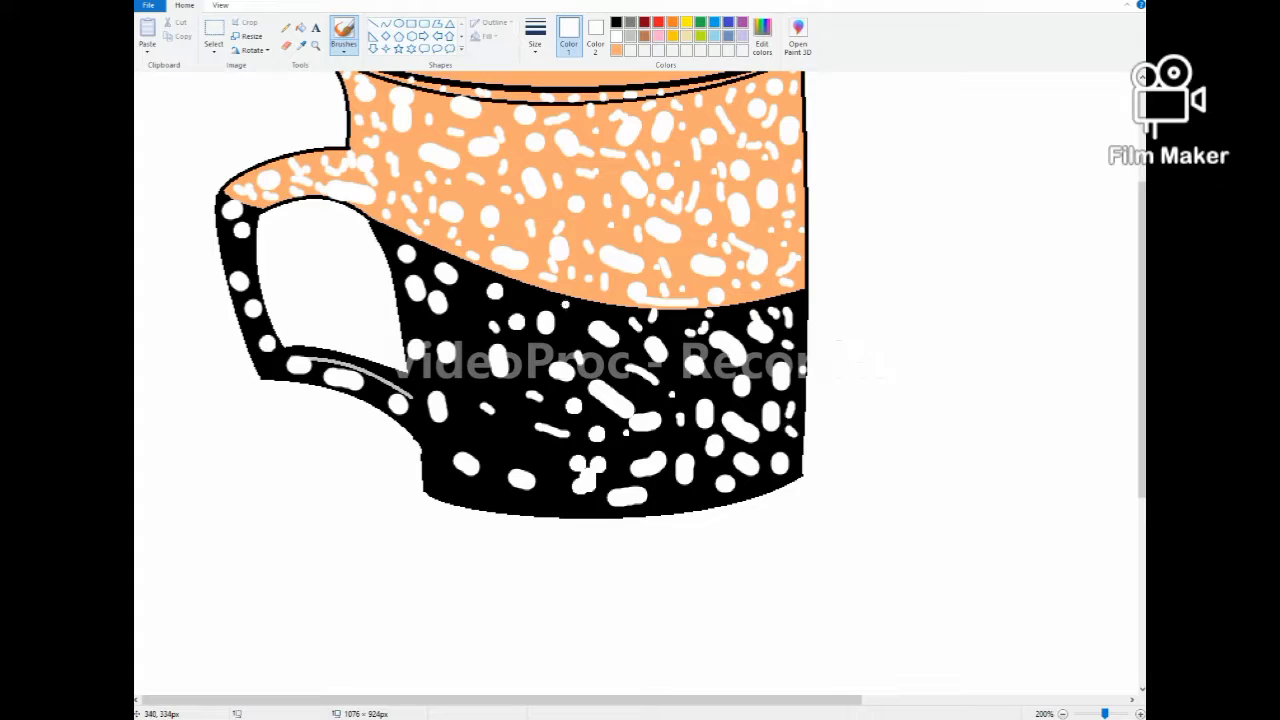
left_click_drag(470, 425, 503, 450)
left_click(491, 483)
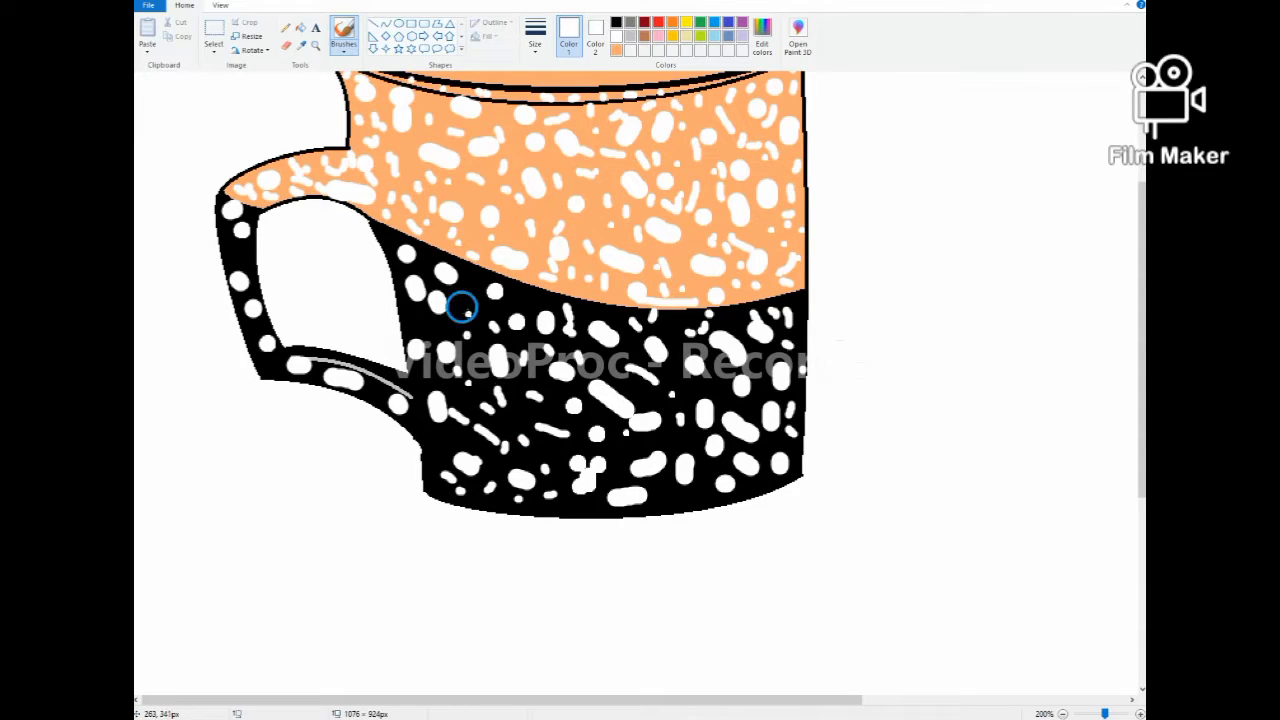
Paint small white specks on the black handle and in the remaining gaps along the black body's upper edge
left_click_drag(236, 247, 245, 255)
left_click(228, 261)
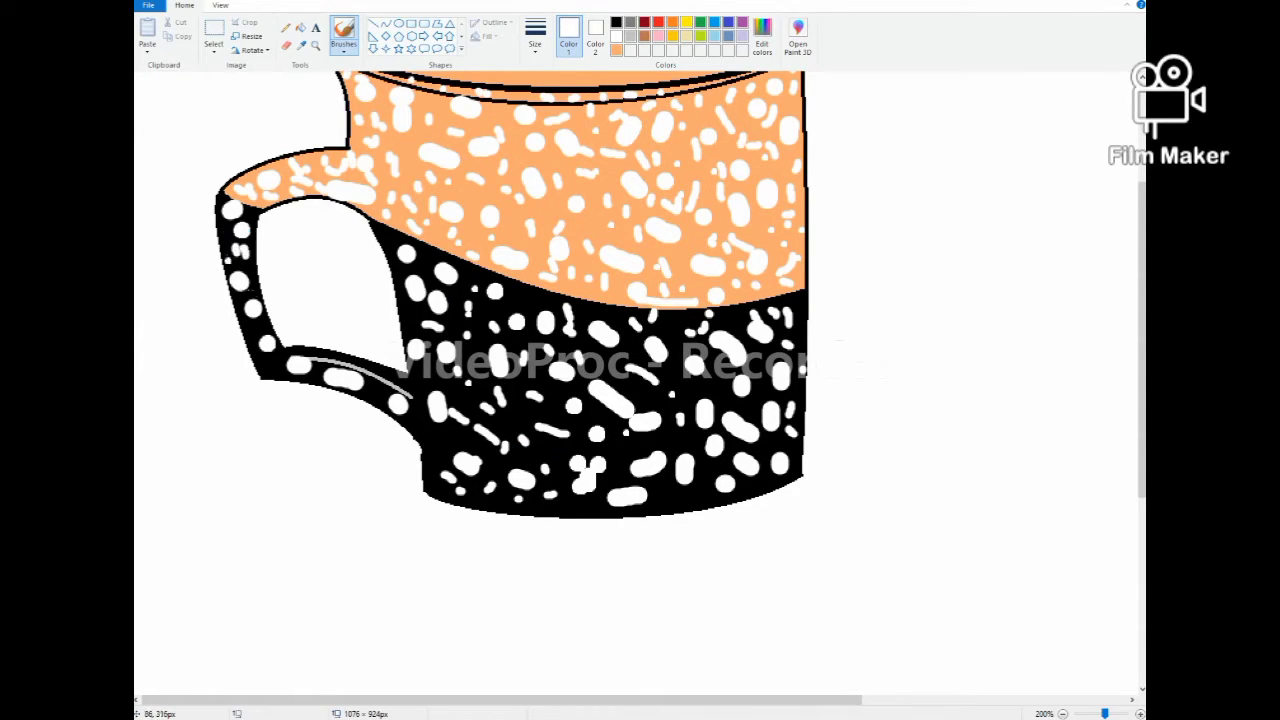
left_click(252, 327)
left_click_drag(265, 360, 277, 368)
left_click(386, 236)
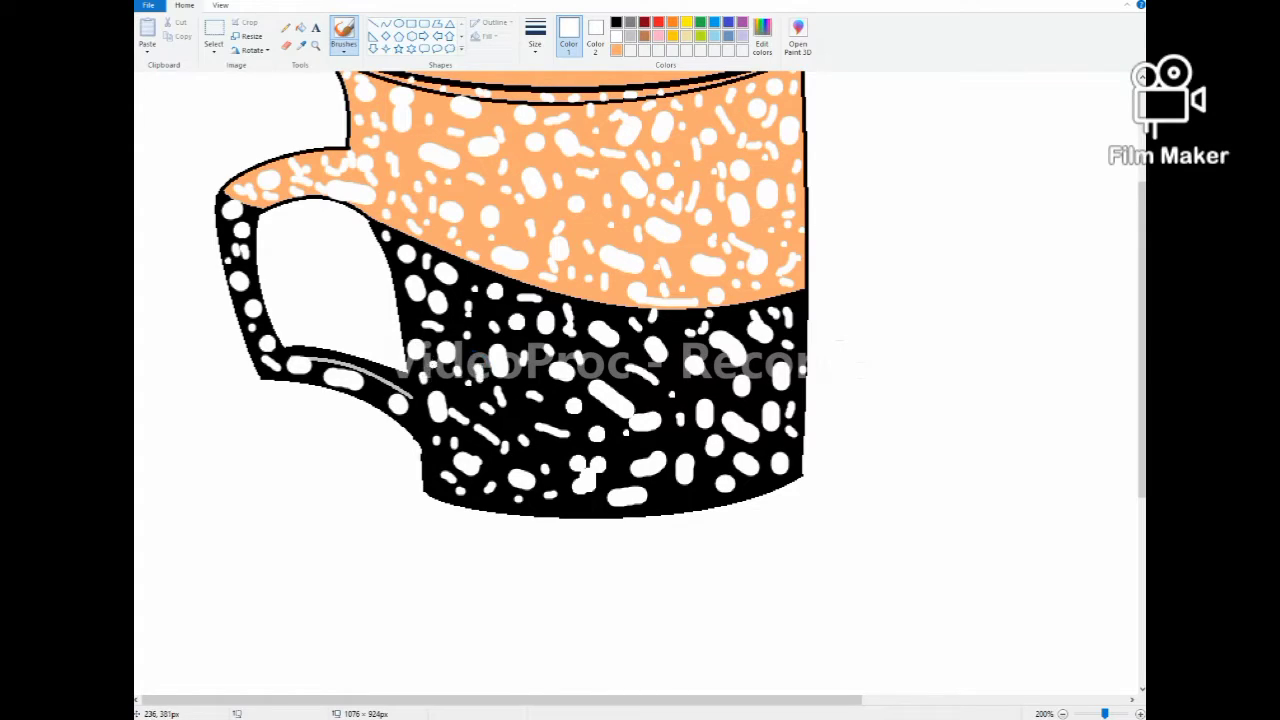
left_click_drag(463, 272, 485, 272)
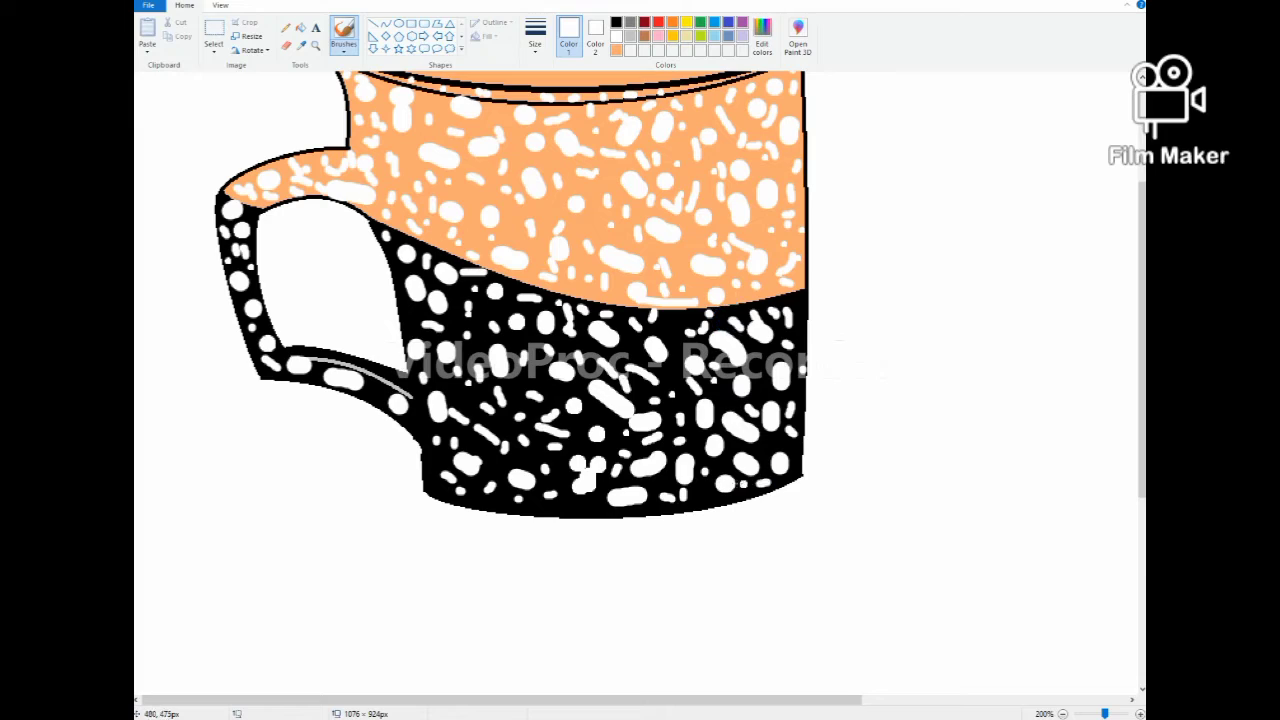
Paint a soft, streaky white highlight across the back of the mug's orange interior with the Natural pencil brush
scroll(445, 218, "up", 3)
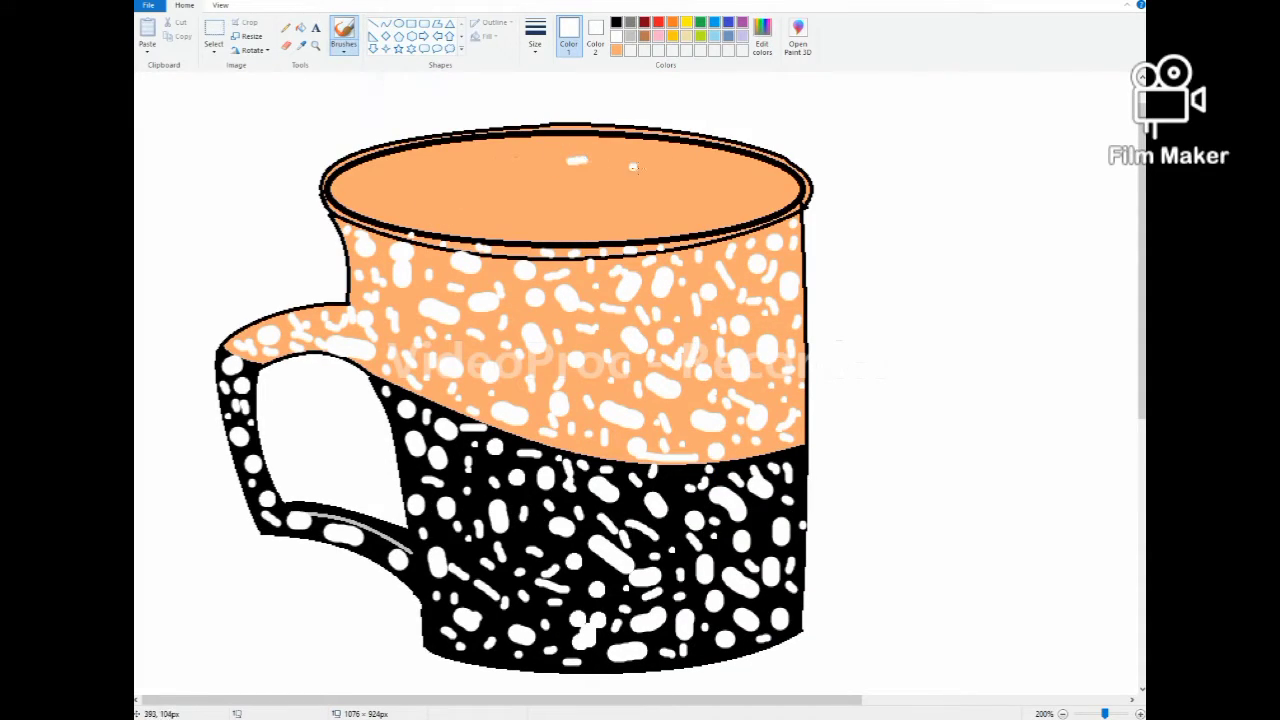
left_click(342, 51)
left_click(420, 96)
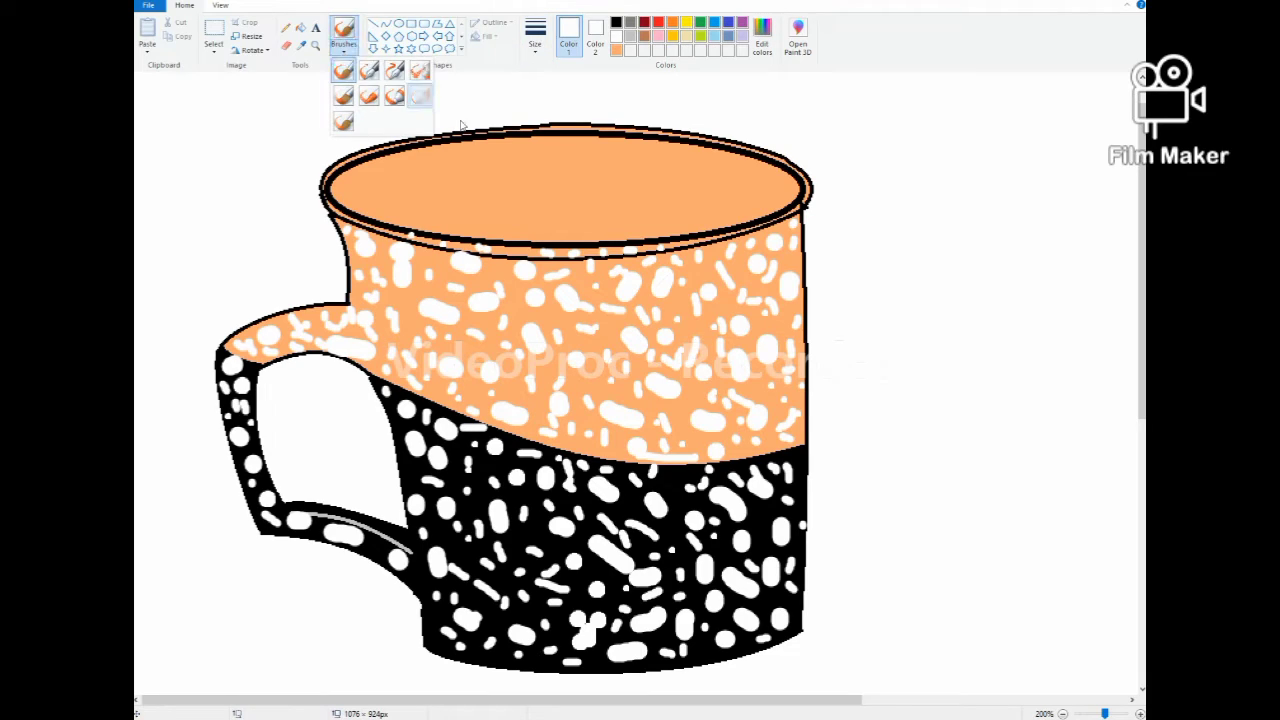
left_click_drag(499, 168, 614, 166)
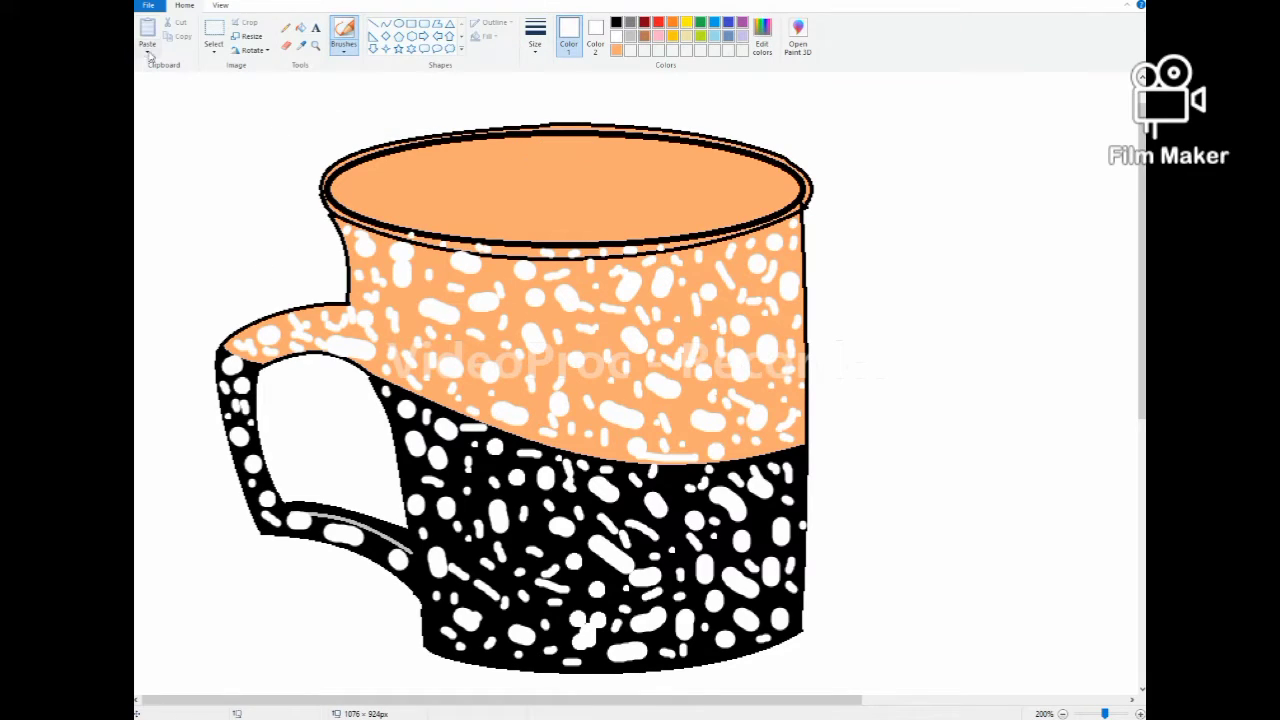
left_click(315, 45)
left_click(534, 131)
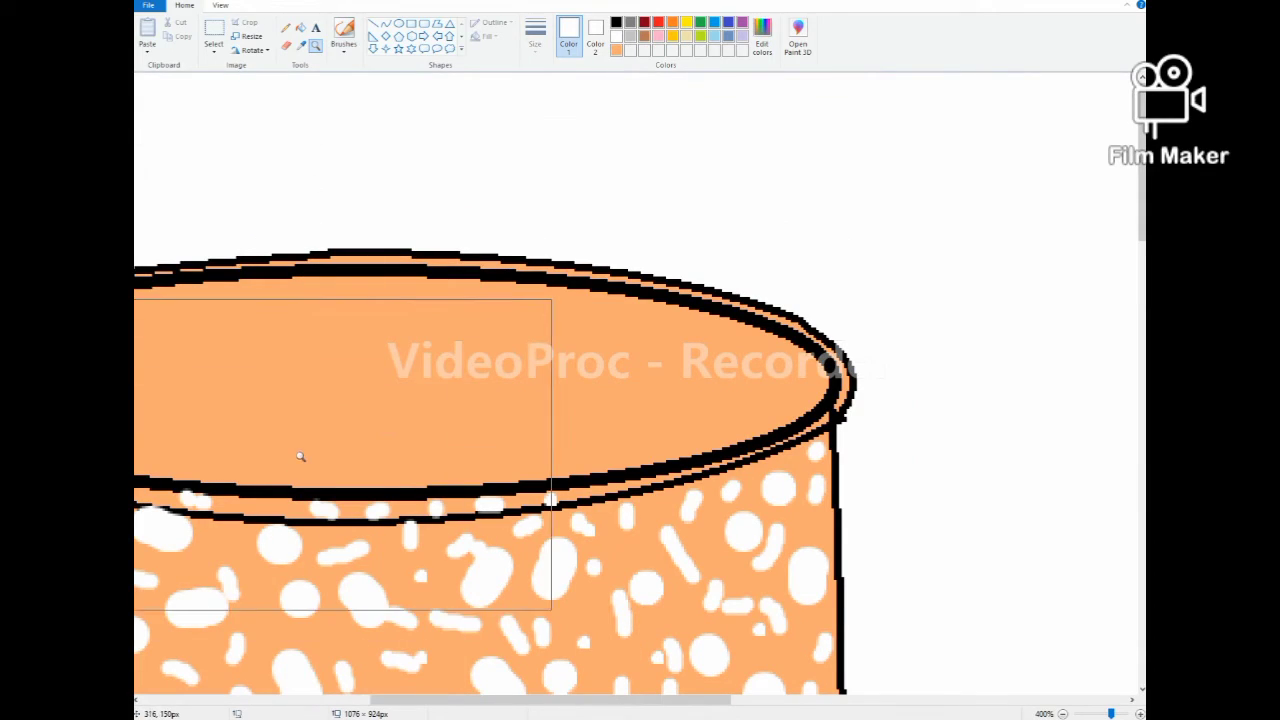
left_click(343, 32)
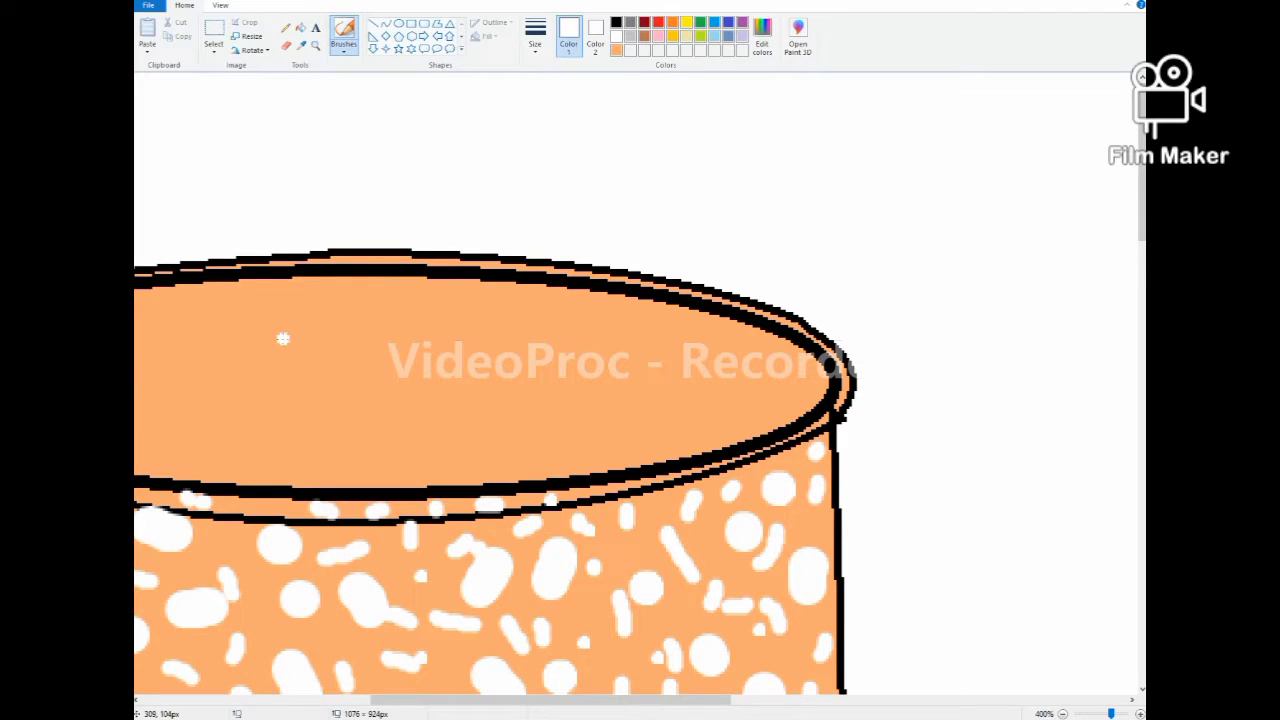
mouse_move(271, 340)
left_mouse_down()
mouse_move(405, 329)
mouse_move(571, 347)
mouse_move(577, 363)
mouse_move(453, 349)
mouse_move(283, 362)
mouse_move(430, 340)
mouse_move(297, 352)
mouse_move(535, 346)
mouse_move(277, 356)
mouse_move(427, 342)
mouse_move(511, 380)
left_mouse_up()
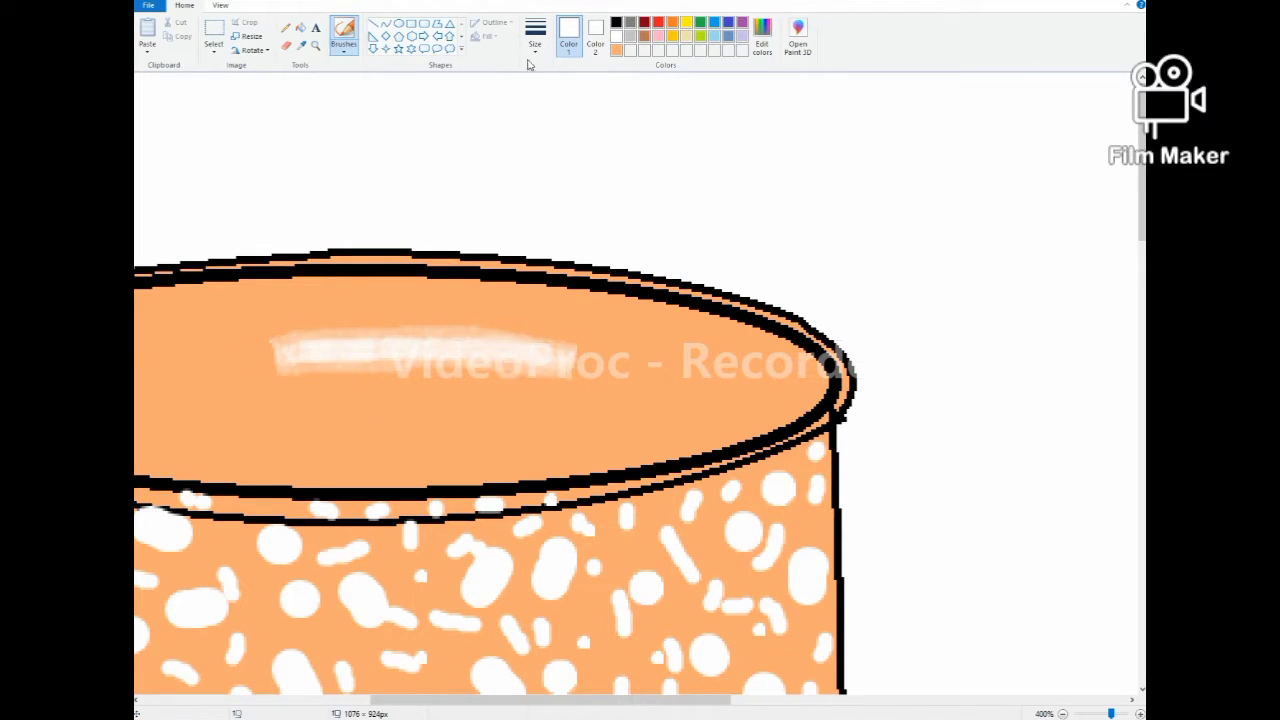
Strengthen the interior highlight with a solid white curve along its length, bent slightly upward
left_click(343, 49)
left_click(380, 76)
left_click(345, 50)
left_click(345, 72)
left_click_drag(292, 344, 511, 346)
left_click(386, 24)
mouse_move(279, 359)
left_mouse_down()
mouse_move(338, 337)
mouse_move(576, 362)
left_mouse_up()
left_click_drag(415, 360, 425, 344)
left_click(437, 324)
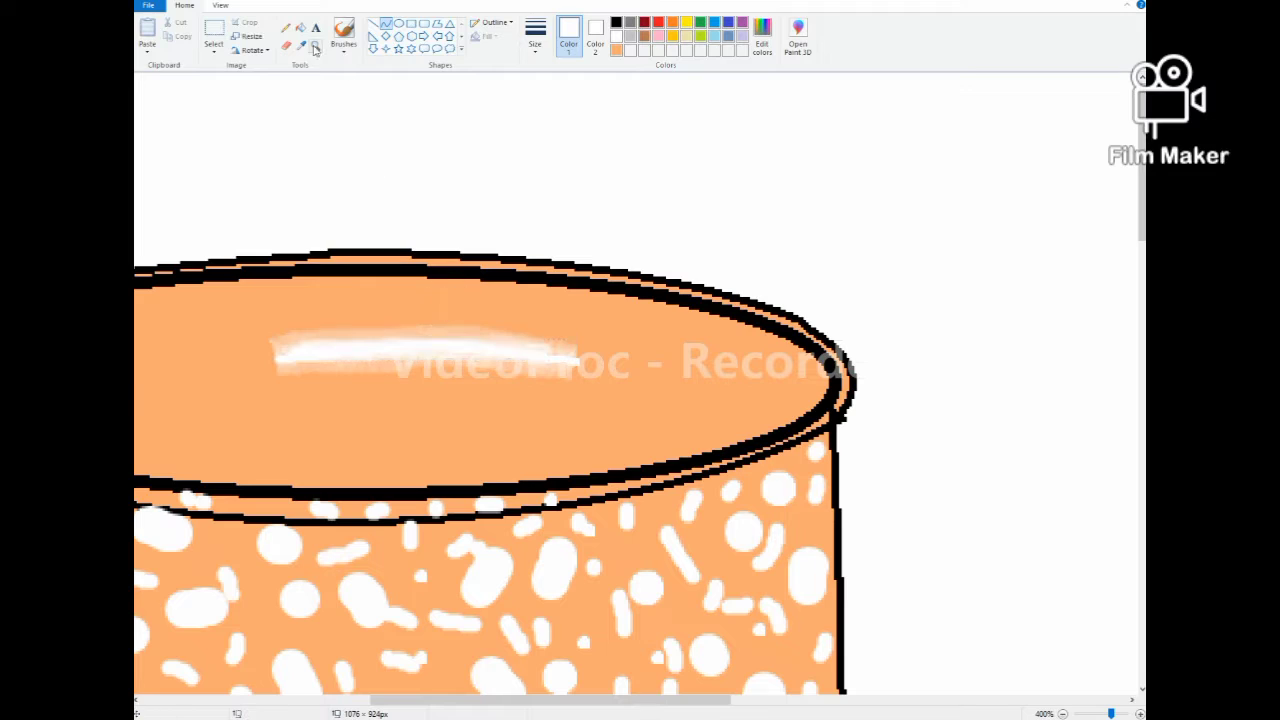
Zoom out to examine the whole mug with its interior highlight
left_click(315, 48)
right_click(394, 248)
right_click(394, 248)
right_click(394, 248)
left_click(395, 234)
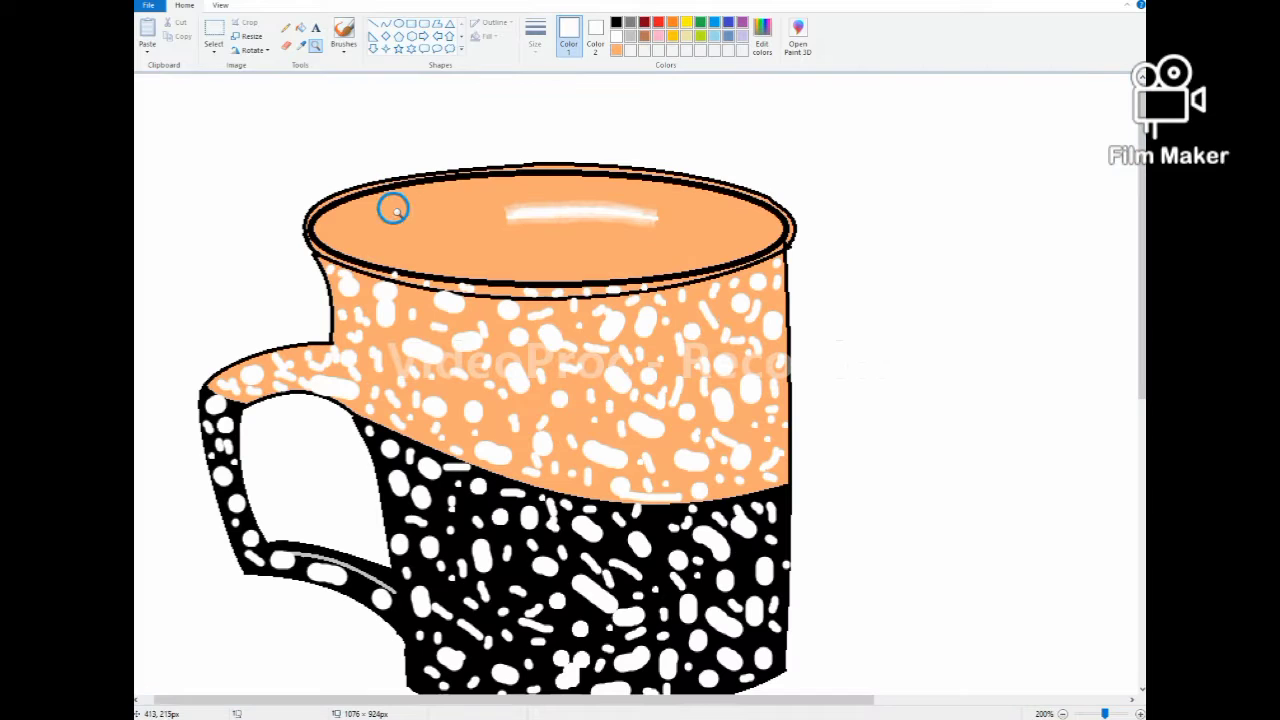
left_click(654, 254)
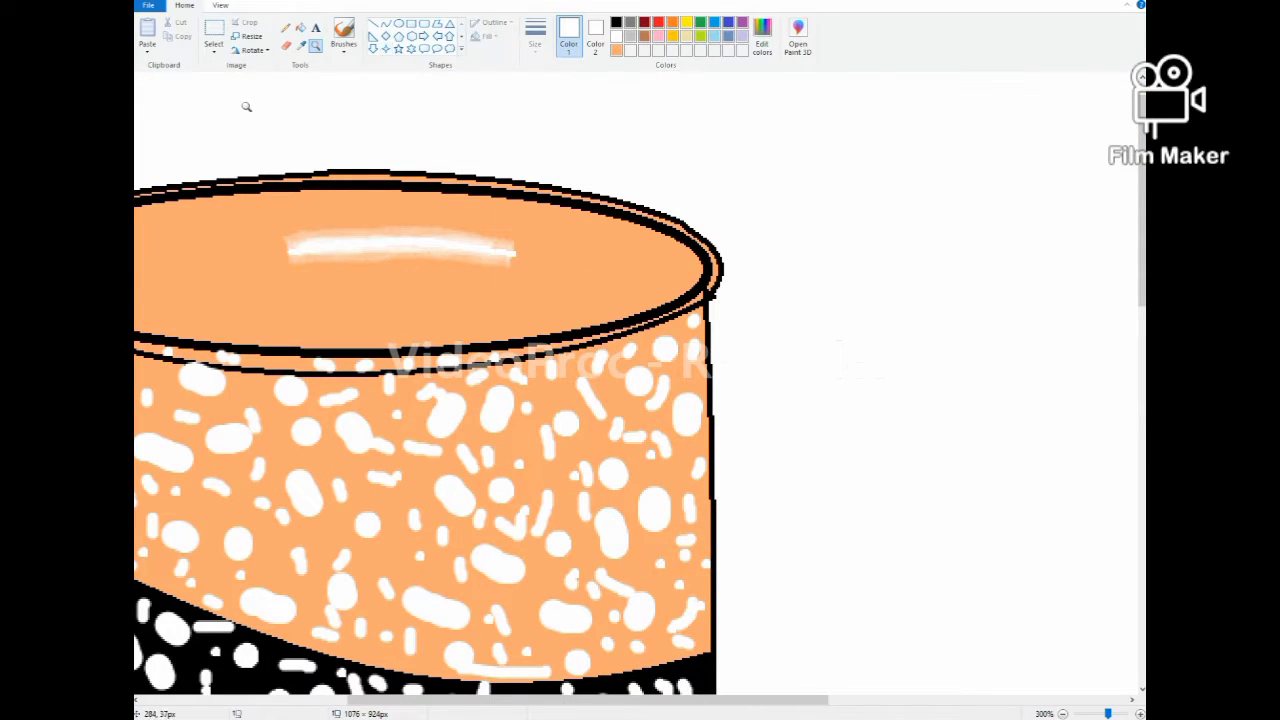
left_click(386, 22)
left_click(316, 47)
right_click(329, 228)
right_click(329, 228)
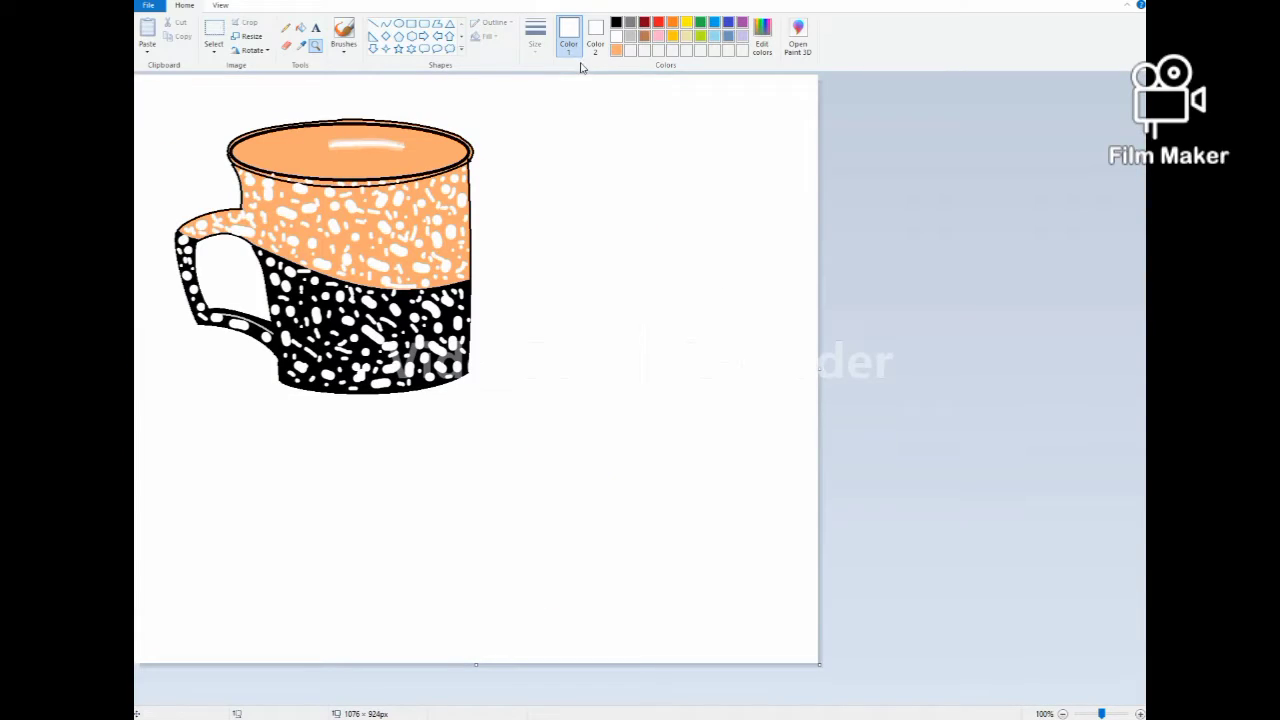
left_click(385, 22)
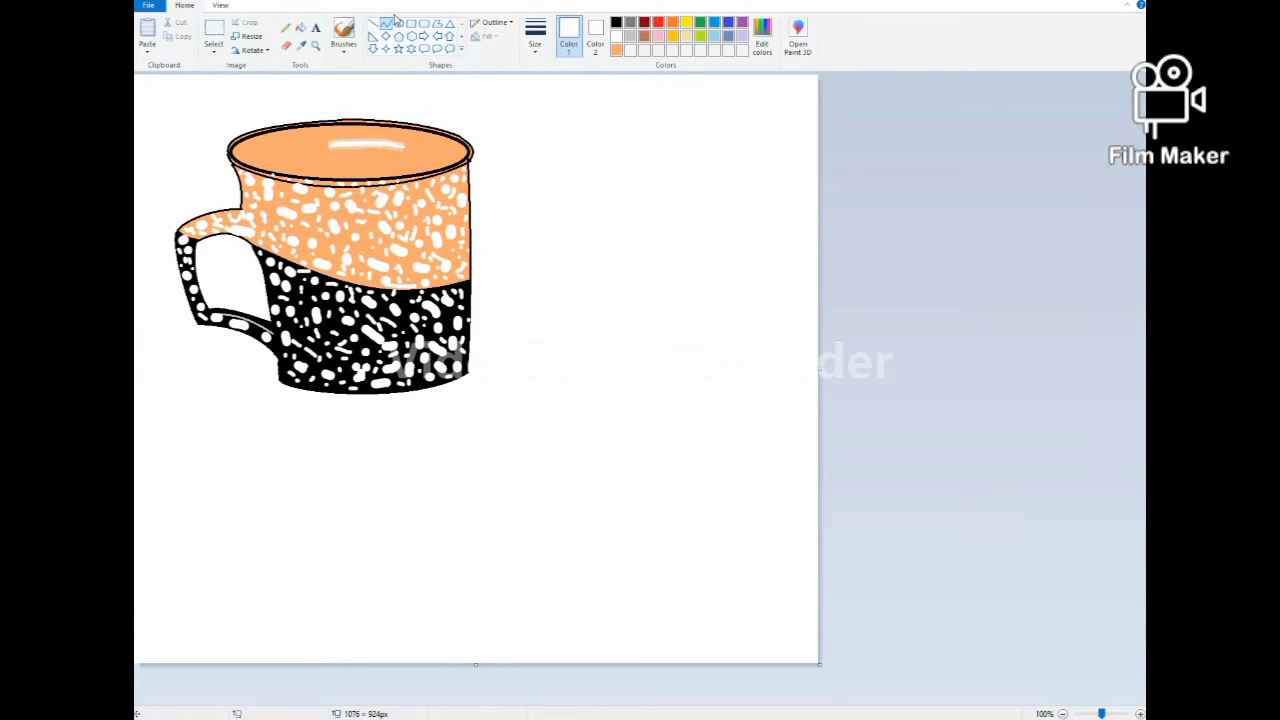
Paint a large, rounded dark grey shadow beside the mug's straight side with the Natural pencil brush, tapering towards the base
left_click(344, 48)
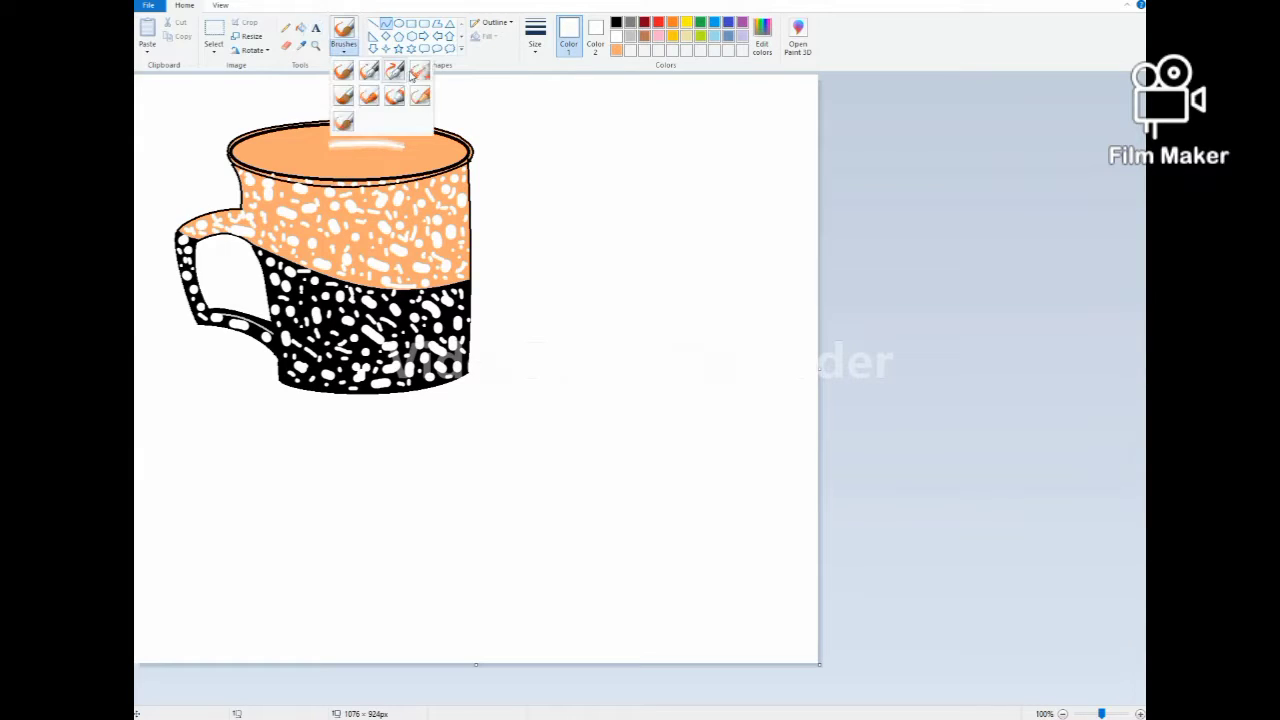
left_click(420, 97)
left_click(616, 22)
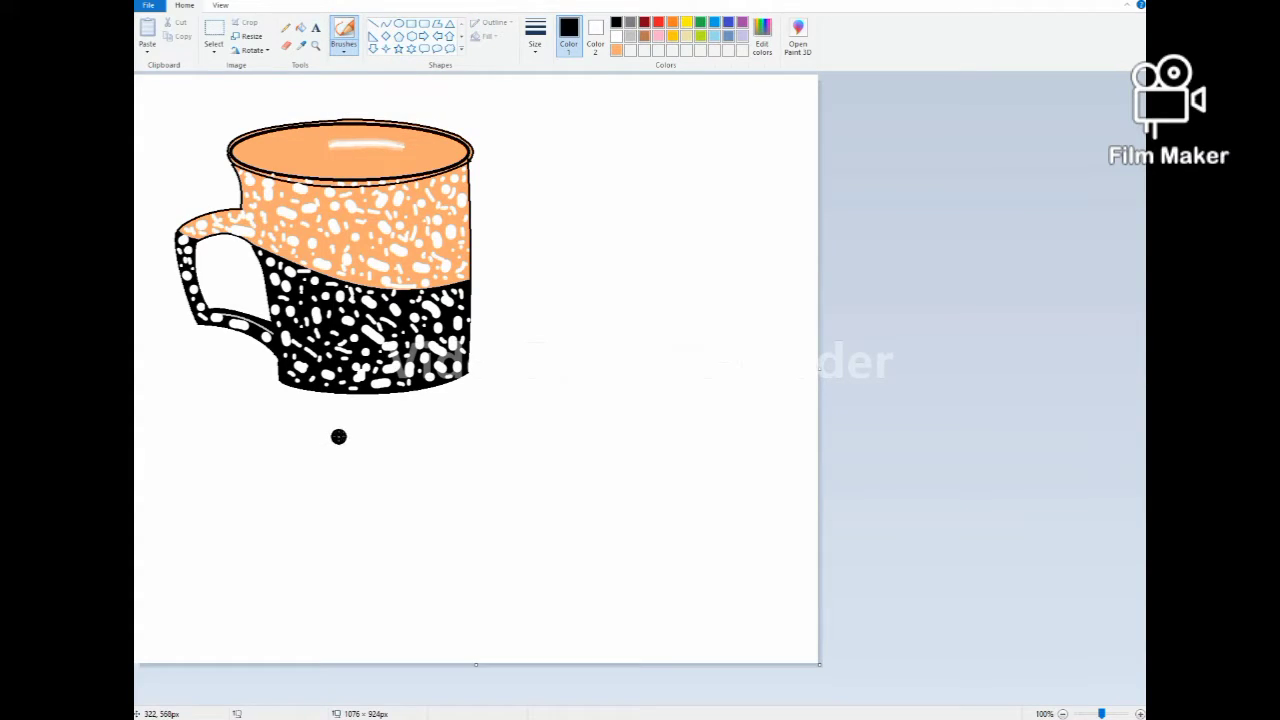
left_click(630, 21)
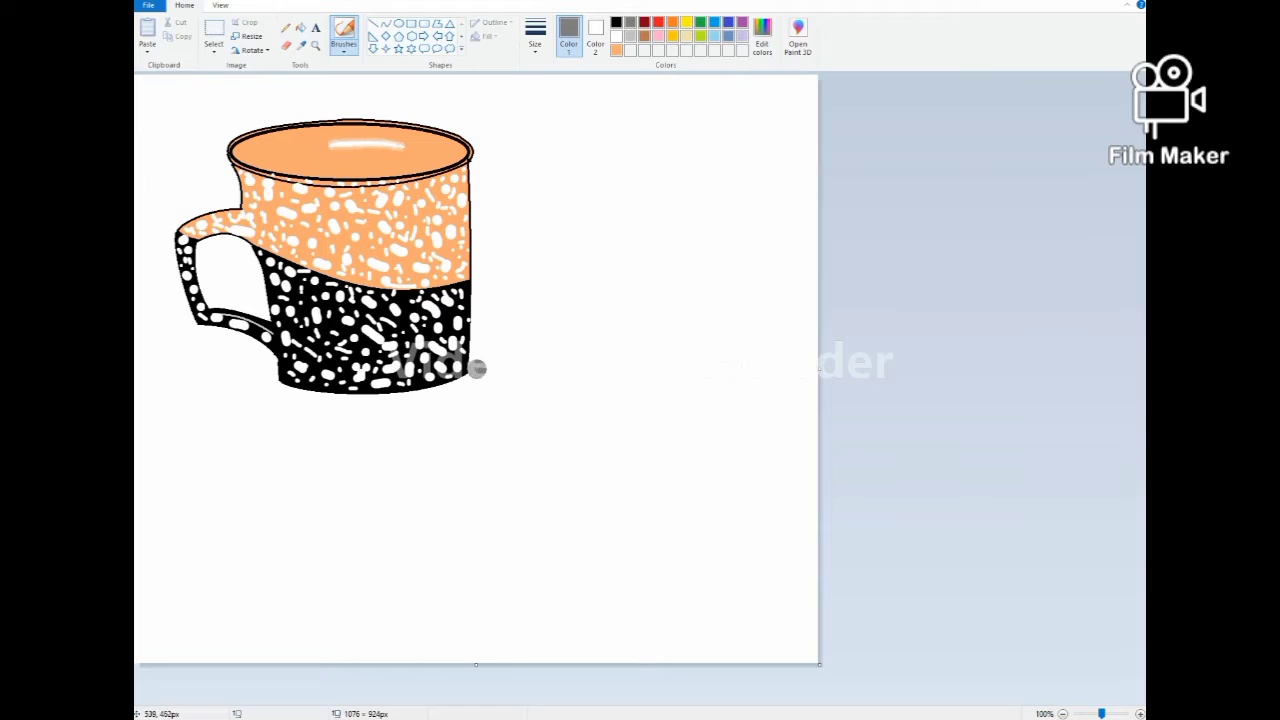
mouse_move(478, 368)
left_mouse_down()
mouse_move(594, 261)
mouse_move(579, 203)
mouse_move(555, 187)
mouse_move(479, 199)
mouse_move(489, 227)
mouse_move(507, 204)
mouse_move(515, 231)
mouse_move(498, 196)
mouse_move(517, 260)
mouse_move(531, 220)
mouse_move(507, 222)
mouse_move(556, 211)
mouse_move(573, 248)
mouse_move(586, 218)
mouse_move(563, 275)
mouse_move(527, 307)
mouse_move(557, 265)
mouse_move(495, 259)
mouse_move(503, 248)
mouse_move(508, 311)
mouse_move(528, 299)
mouse_move(484, 341)
mouse_move(486, 304)
mouse_move(558, 223)
mouse_move(544, 252)
mouse_move(556, 204)
mouse_move(562, 219)
mouse_move(526, 185)
mouse_move(578, 209)
mouse_move(570, 257)
mouse_move(588, 260)
mouse_move(540, 270)
mouse_move(557, 291)
mouse_move(572, 275)
mouse_move(533, 291)
mouse_move(498, 198)
mouse_move(485, 219)
mouse_move(479, 192)
mouse_move(548, 183)
mouse_move(529, 171)
mouse_move(480, 189)
mouse_move(560, 183)
mouse_move(600, 240)
mouse_move(586, 243)
mouse_move(580, 200)
mouse_move(495, 220)
mouse_move(487, 244)
mouse_move(480, 234)
mouse_move(480, 357)
mouse_move(480, 291)
mouse_move(491, 333)
left_mouse_up()
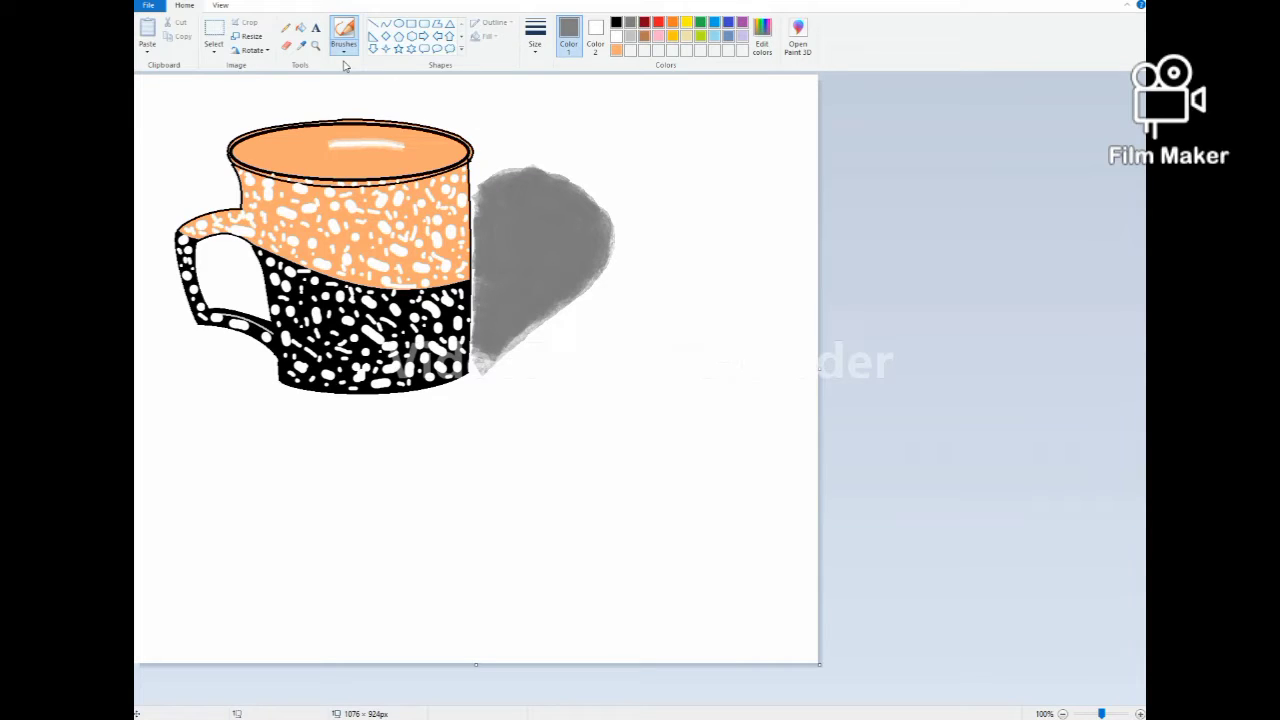
Fill the white gap between the grey shadow and the mug's orange side, and even out the shadow's upper and outer edges
left_click(315, 46)
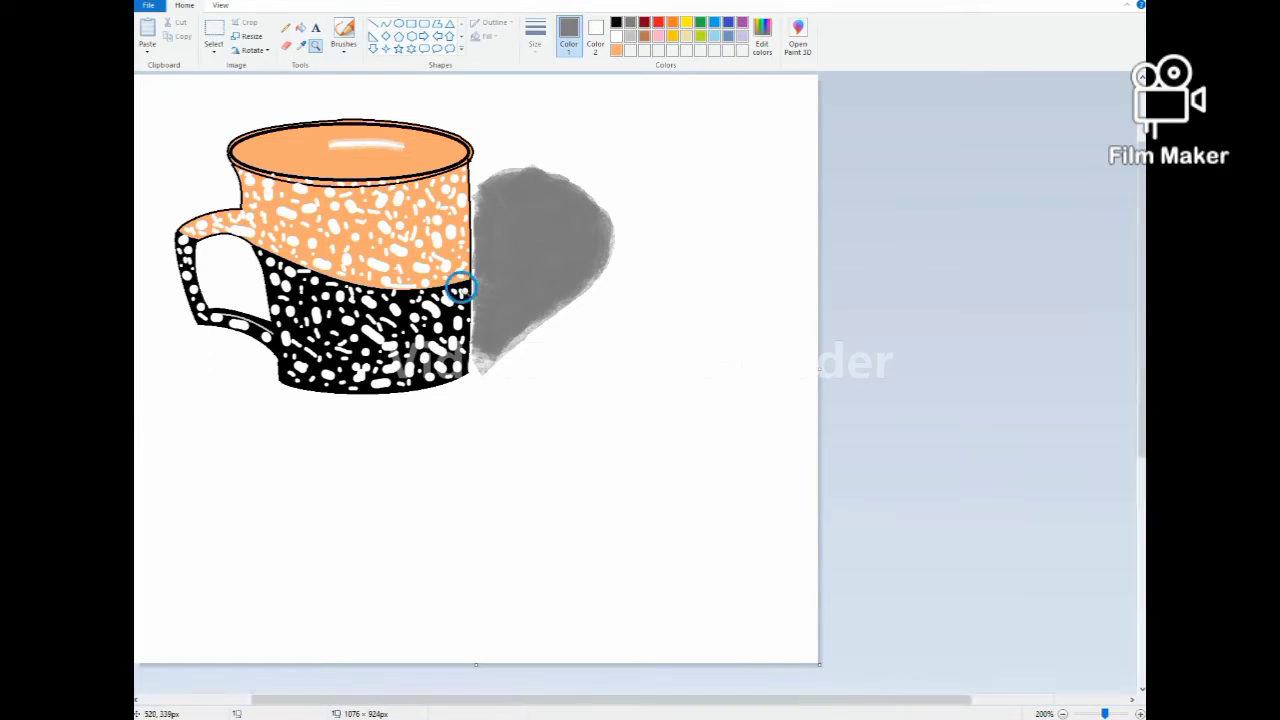
left_click(460, 300)
scroll(546, 231, "up", 3)
left_click(343, 35)
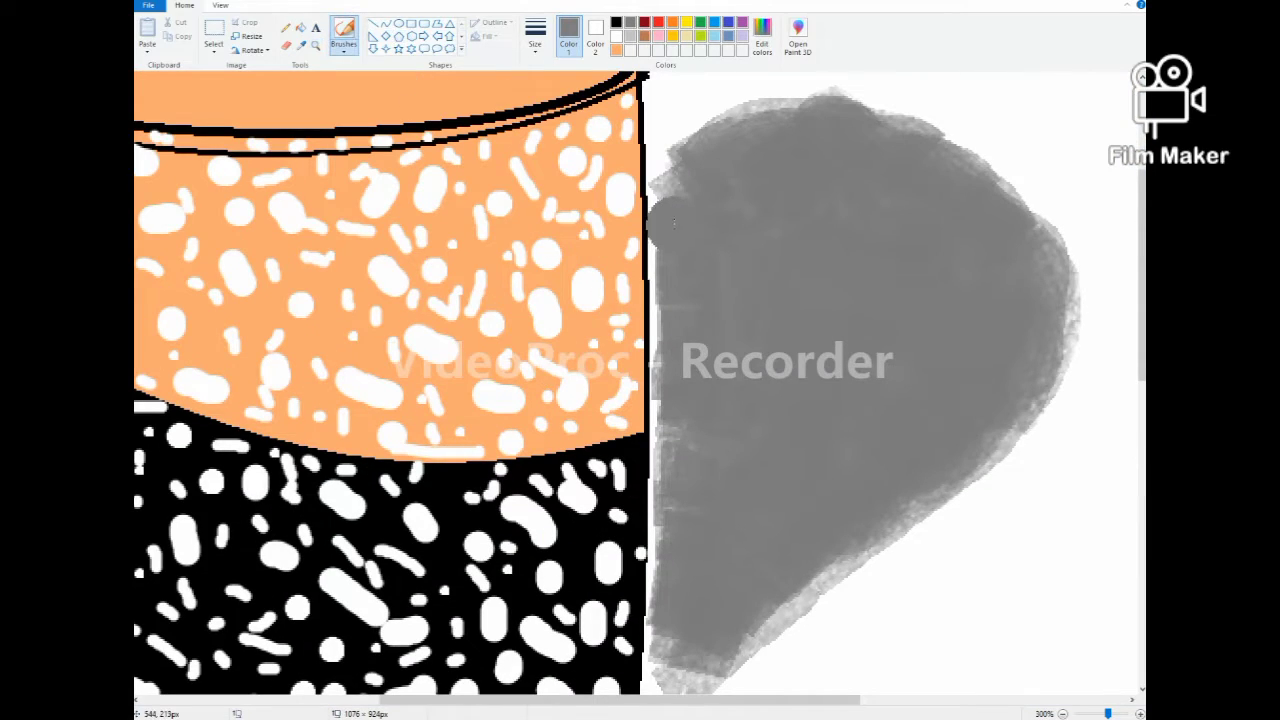
mouse_move(671, 178)
left_mouse_down()
mouse_move(645, 198)
mouse_move(651, 234)
mouse_move(668, 144)
mouse_move(643, 184)
mouse_move(658, 240)
mouse_move(645, 233)
mouse_move(646, 266)
mouse_move(739, 111)
mouse_move(795, 96)
mouse_move(725, 111)
mouse_move(858, 91)
mouse_move(924, 120)
mouse_move(860, 103)
mouse_move(905, 109)
mouse_move(670, 182)
mouse_move(650, 370)
left_mouse_up()
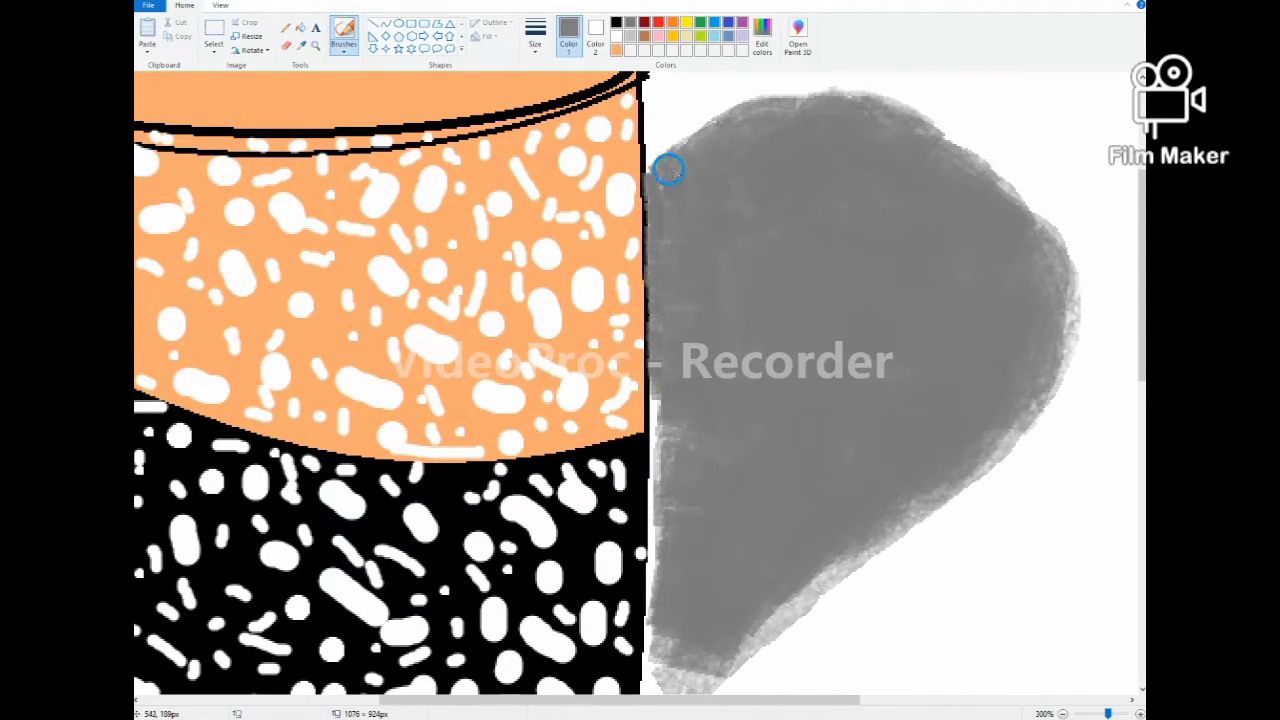
mouse_move(1055, 258)
left_mouse_down()
mouse_move(1050, 343)
mouse_move(1057, 263)
mouse_move(1000, 420)
mouse_move(860, 543)
mouse_move(726, 623)
mouse_move(650, 369)
mouse_move(647, 448)
mouse_move(685, 418)
left_mouse_up()
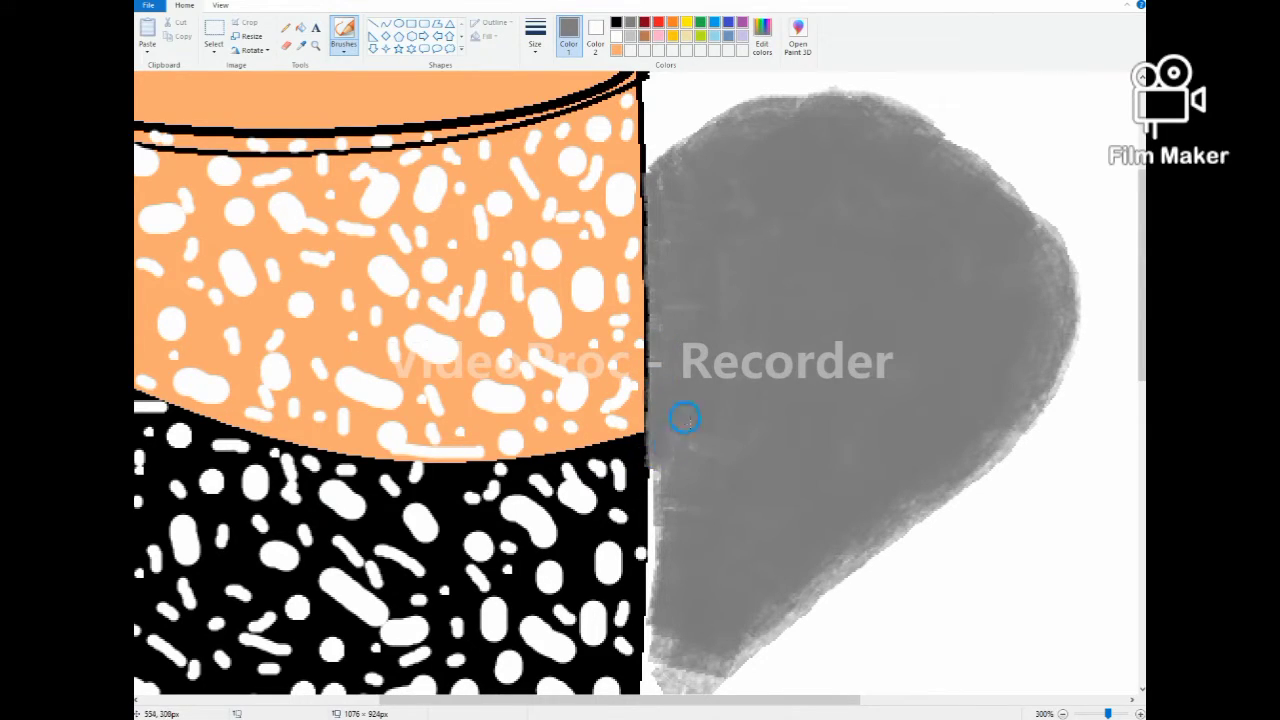
Extend the grey shadow up against the mug's black side, closing the remaining white gaps down to the base corner
scroll(674, 432, "down", 3)
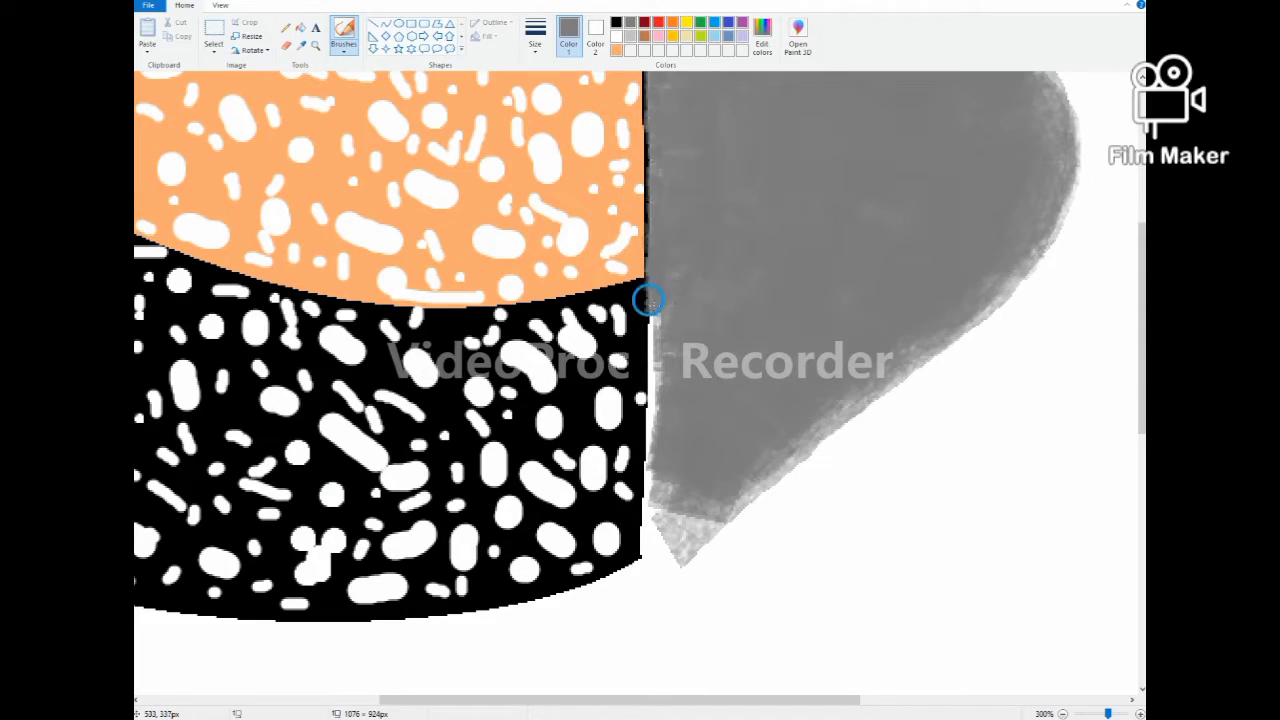
mouse_move(648, 300)
left_mouse_down()
mouse_move(649, 440)
mouse_move(675, 522)
mouse_move(638, 547)
mouse_move(666, 512)
mouse_move(760, 466)
mouse_move(645, 521)
left_mouse_up()
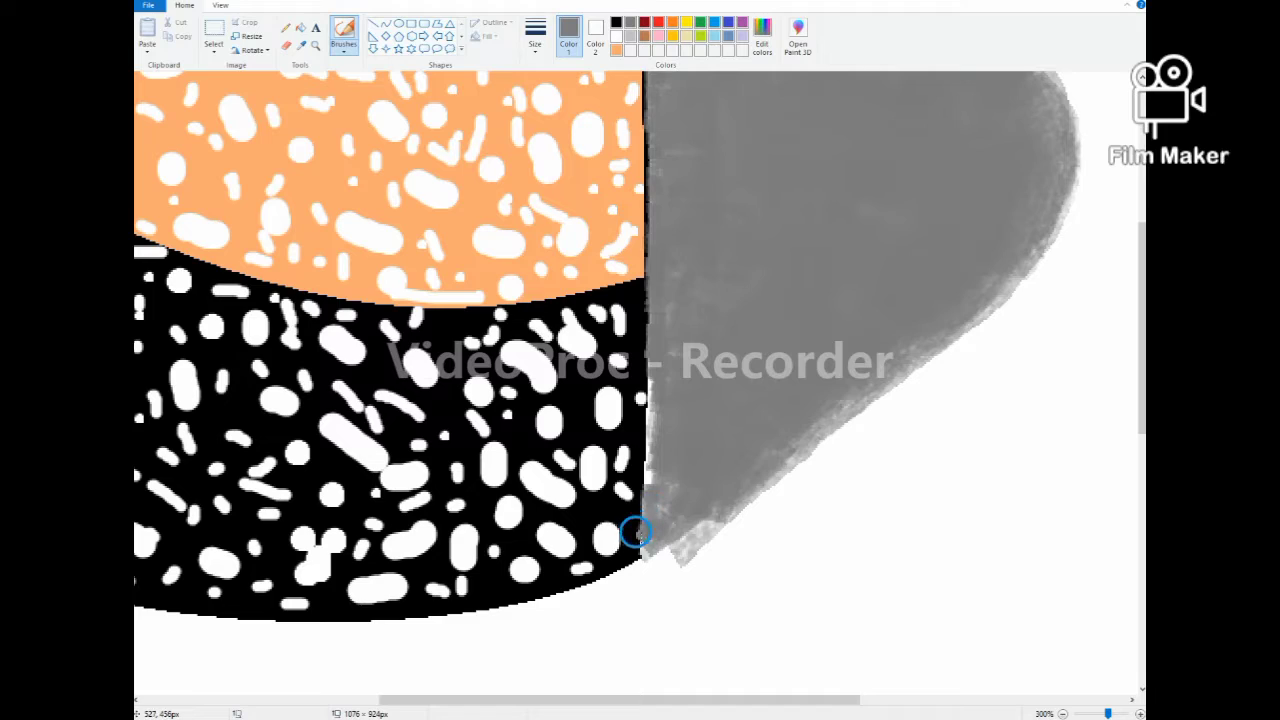
left_click_drag(638, 455, 643, 474)
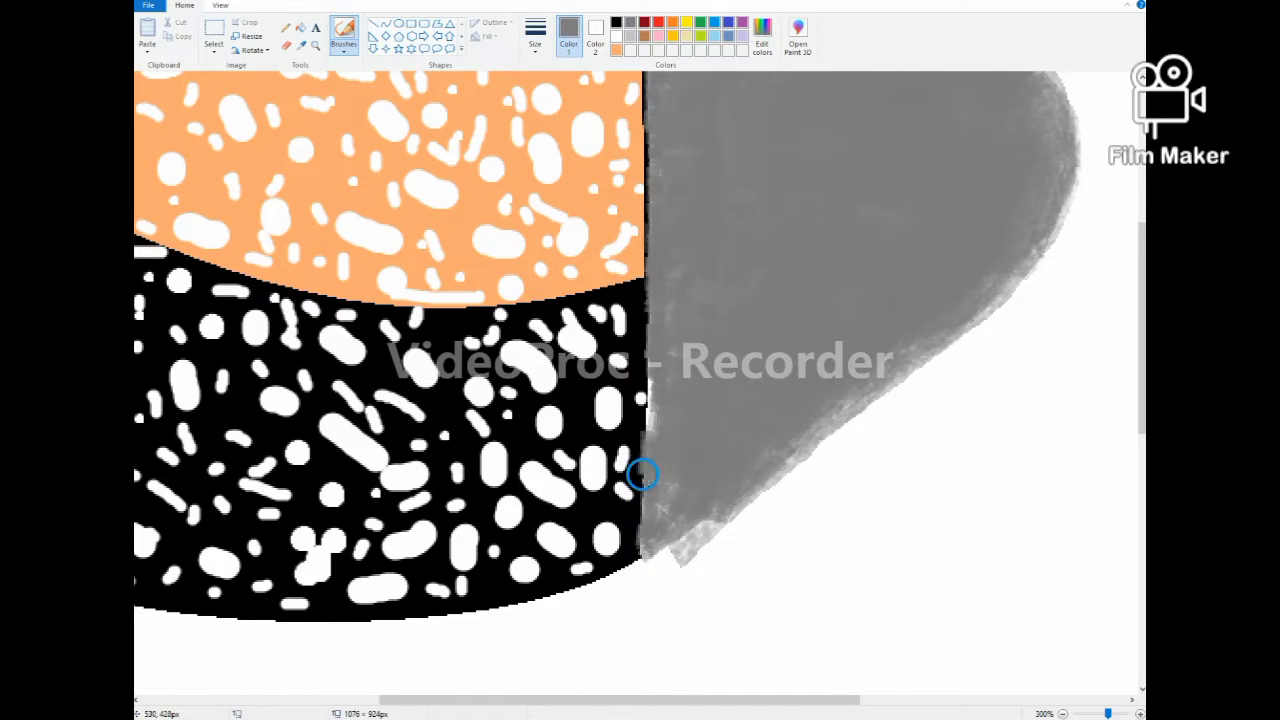
mouse_move(659, 430)
left_mouse_down()
mouse_move(640, 408)
mouse_move(647, 388)
left_mouse_up()
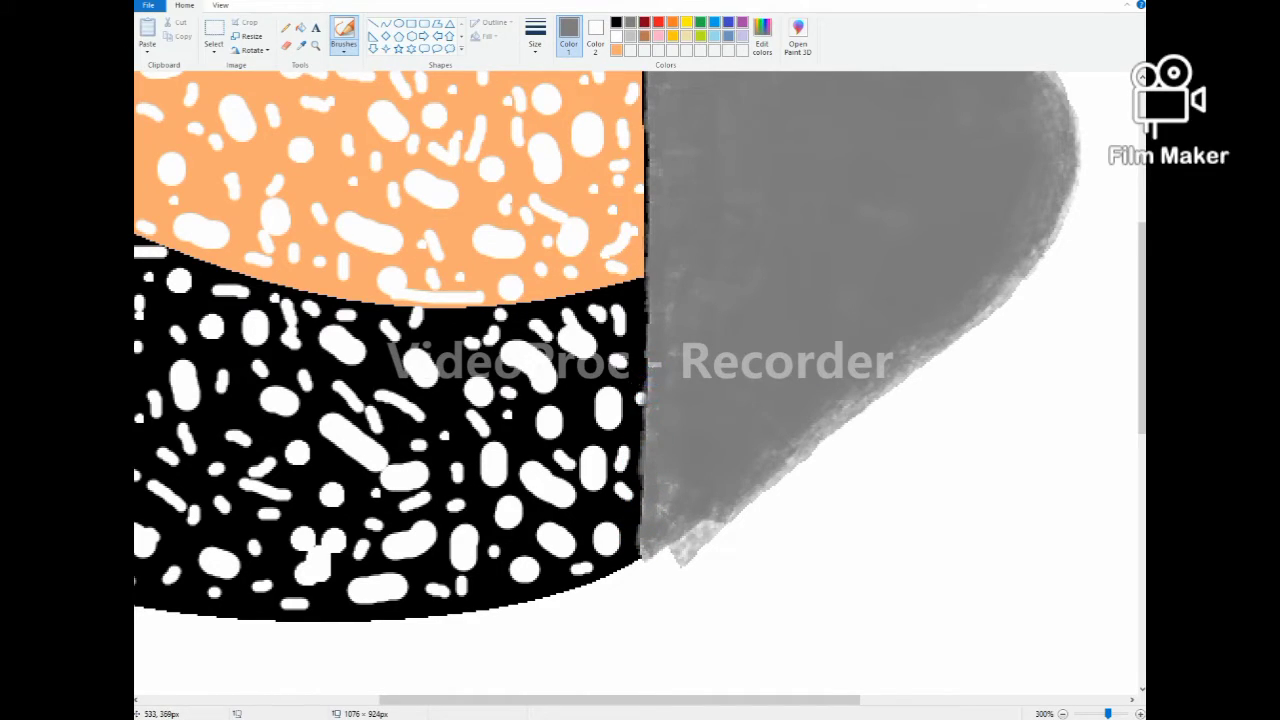
Erase the rough tip and stray grey along the shadow's lower edge so it runs smoothly from the mug's base
left_click(286, 45)
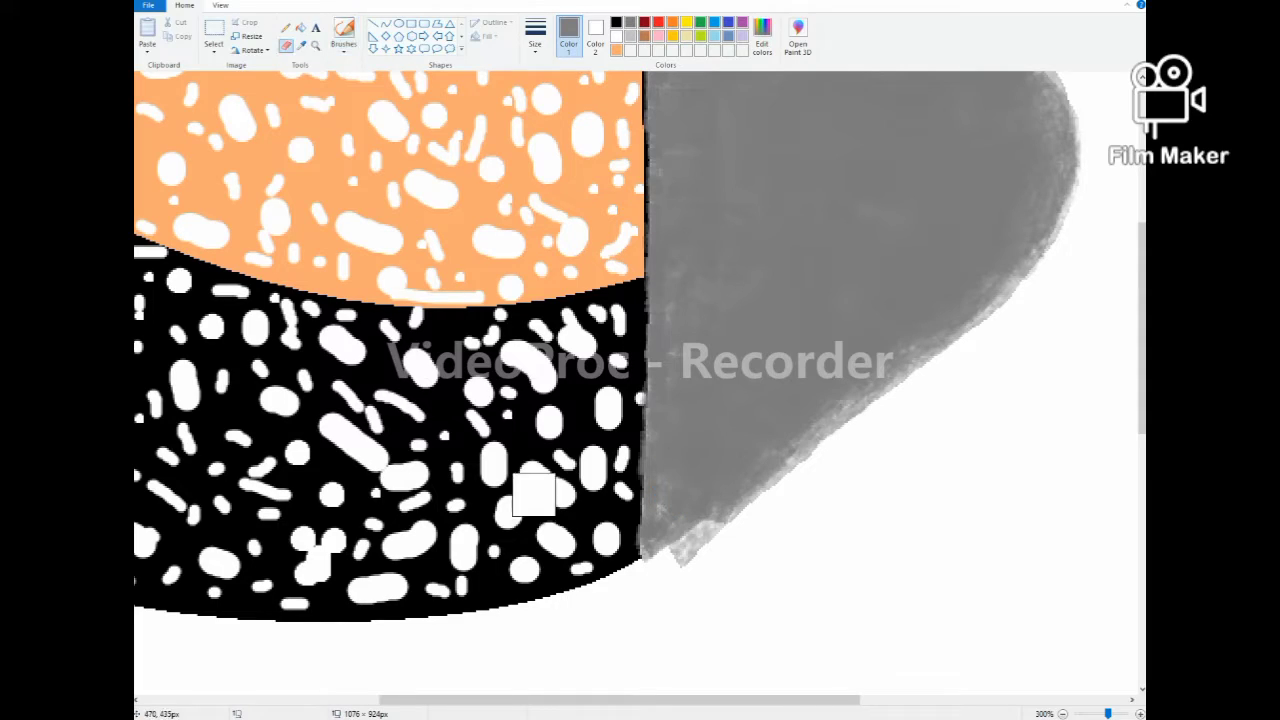
mouse_move(680, 589)
left_mouse_down()
mouse_move(717, 543)
mouse_move(775, 521)
mouse_move(754, 531)
mouse_move(837, 470)
left_mouse_up()
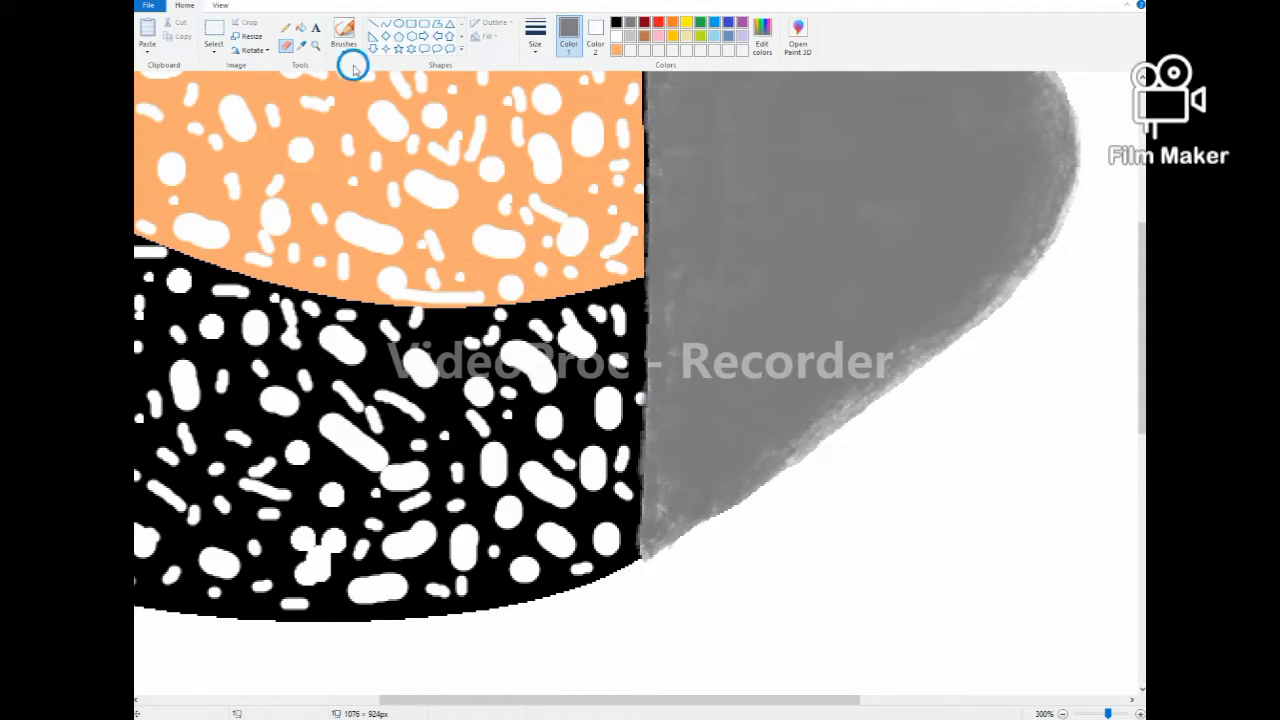
left_click(316, 45)
right_click(329, 114)
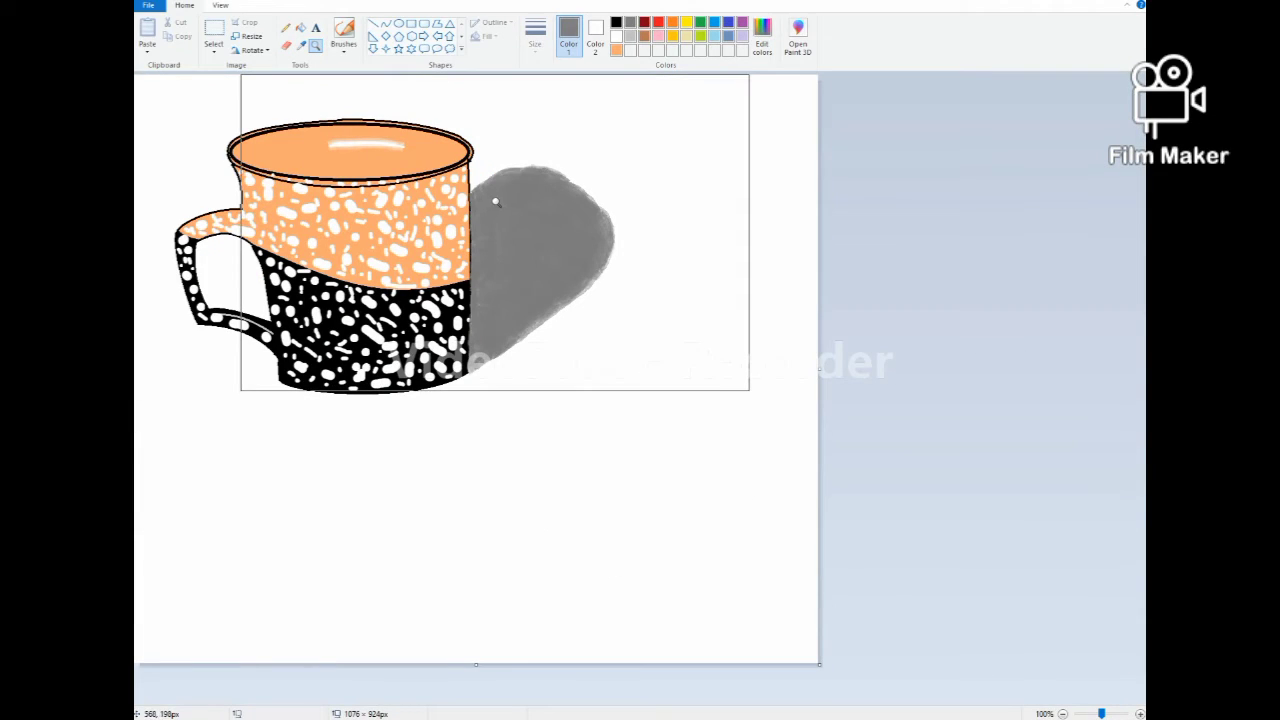
Mix a paler tint of the mug's light orange as a custom colour for highlighting the rim
left_click(390, 255)
left_click(616, 49)
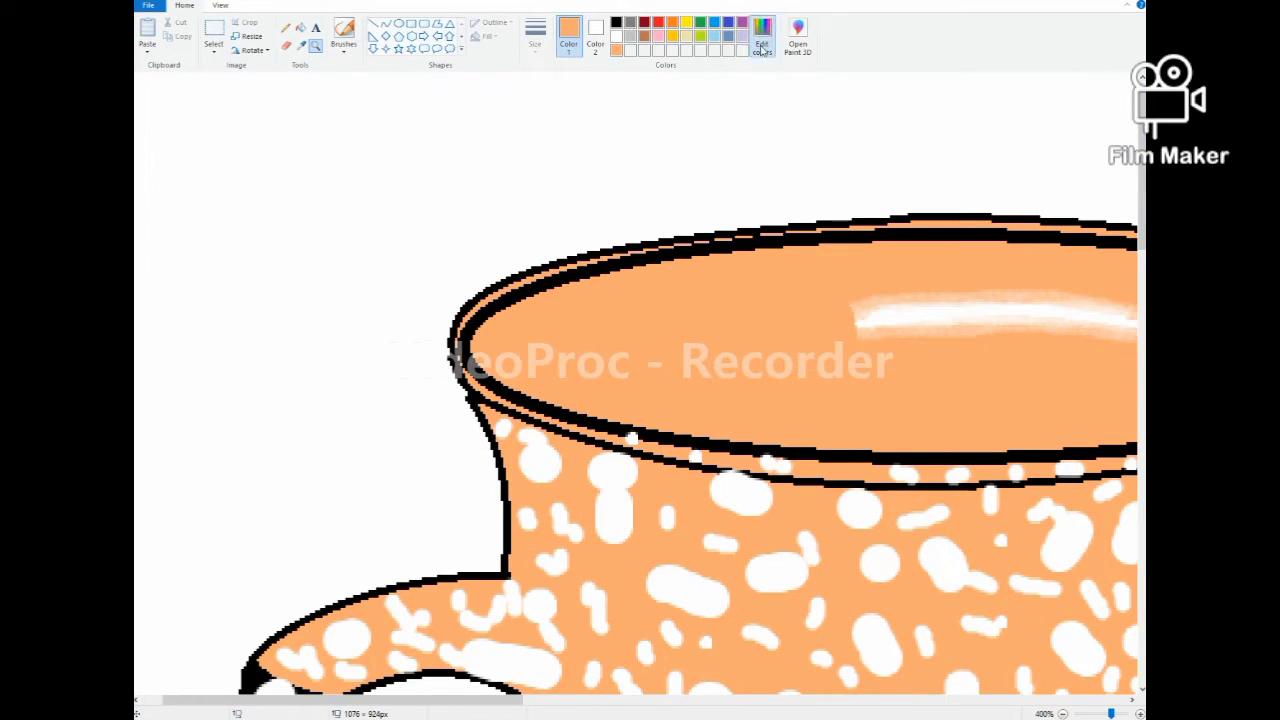
left_click(762, 38)
left_click(773, 290)
left_click(521, 445)
left_click(405, 180)
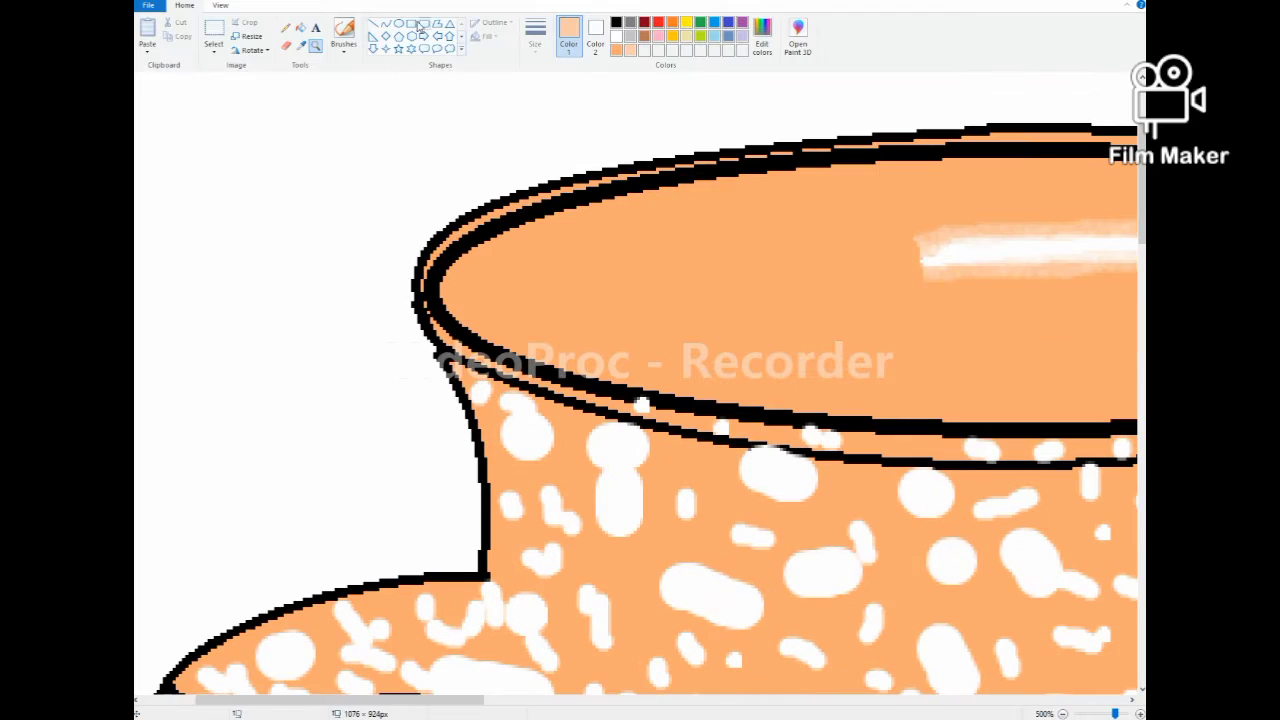
Paint a thin pale orange highlight around the rim's handle-side end and along its adjoining front and back sections
left_click(343, 45)
left_click(350, 78)
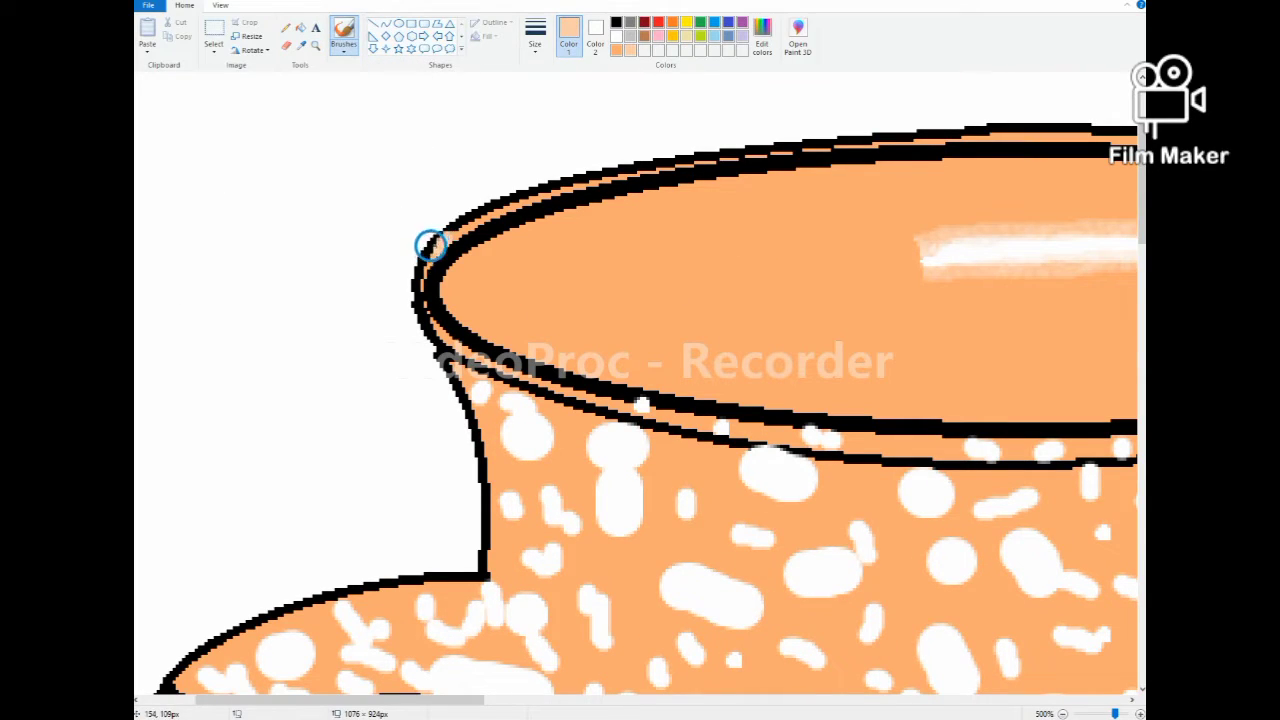
mouse_move(431, 245)
left_mouse_down()
mouse_move(417, 311)
mouse_move(479, 353)
mouse_move(420, 318)
mouse_move(479, 356)
mouse_move(632, 400)
left_mouse_up()
mouse_move(446, 228)
left_mouse_down()
mouse_move(546, 186)
mouse_move(677, 157)
mouse_move(545, 187)
left_mouse_up()
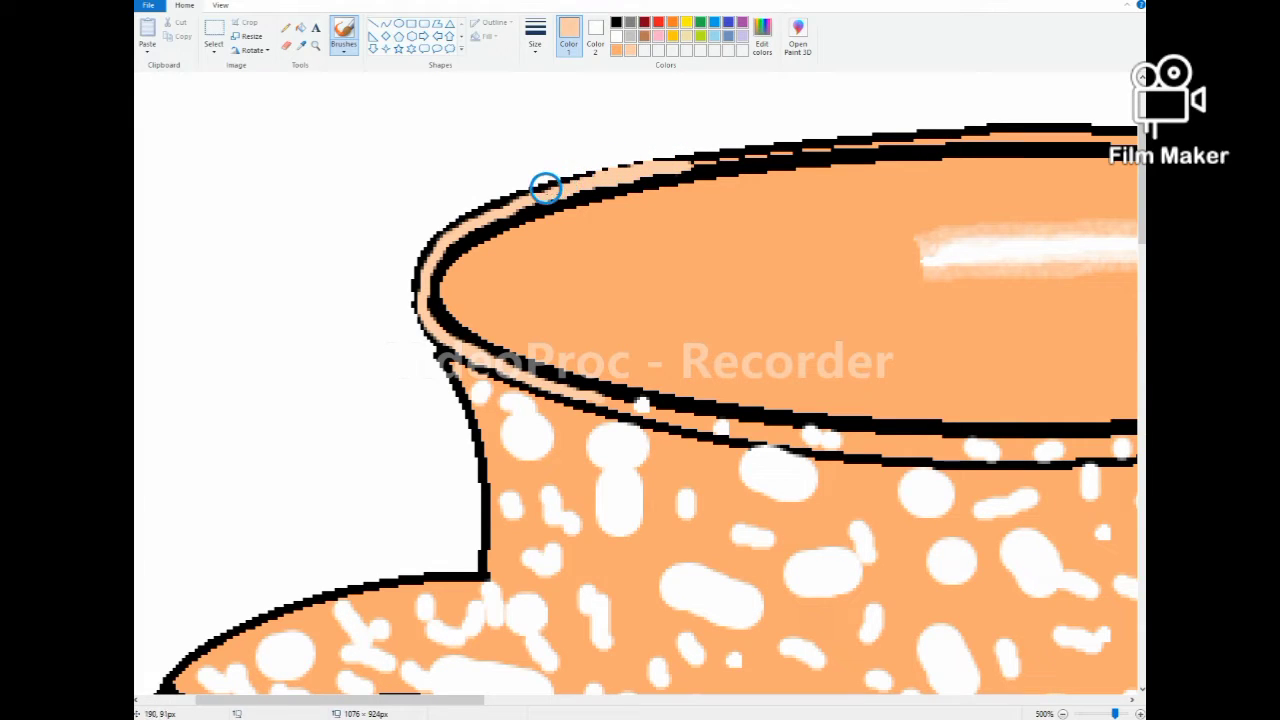
left_click_drag(672, 155, 712, 156)
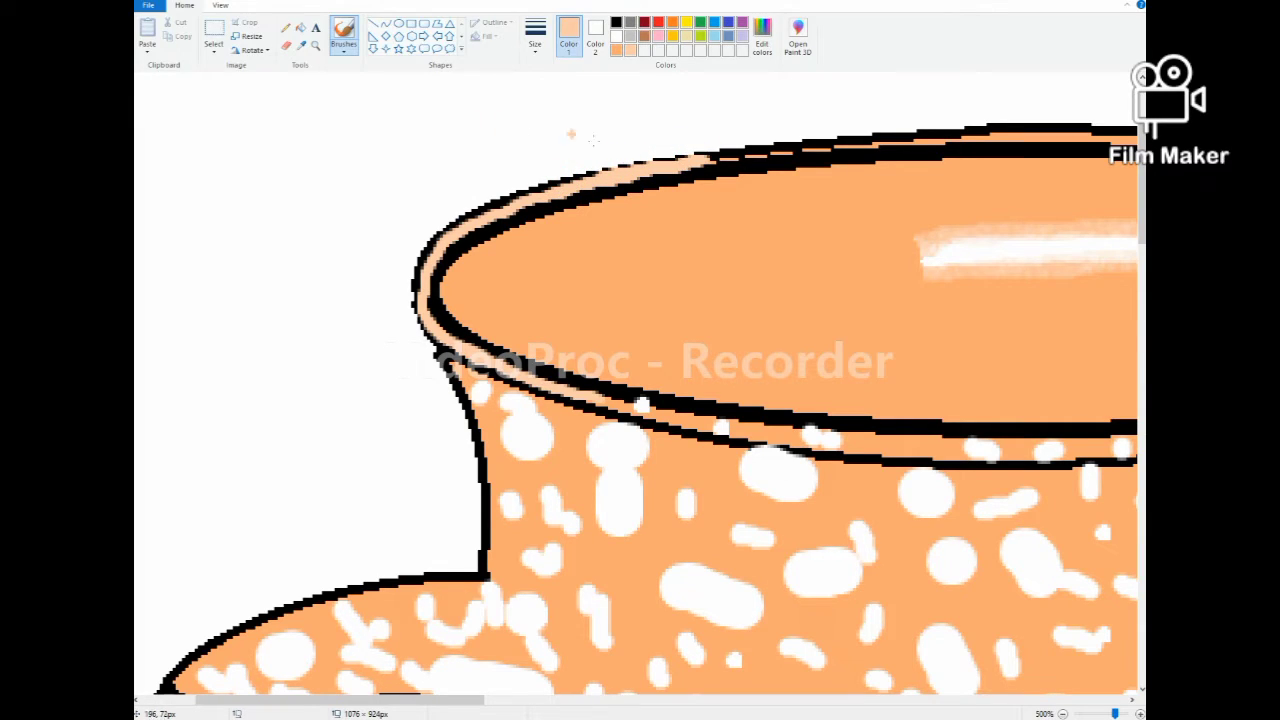
Paint a pale orange highlight along the upper edge of the handle's orange part up to where it joins the body
left_click(316, 46)
right_click(334, 117)
right_click(334, 117)
right_click(334, 117)
right_click(334, 117)
left_click(288, 263)
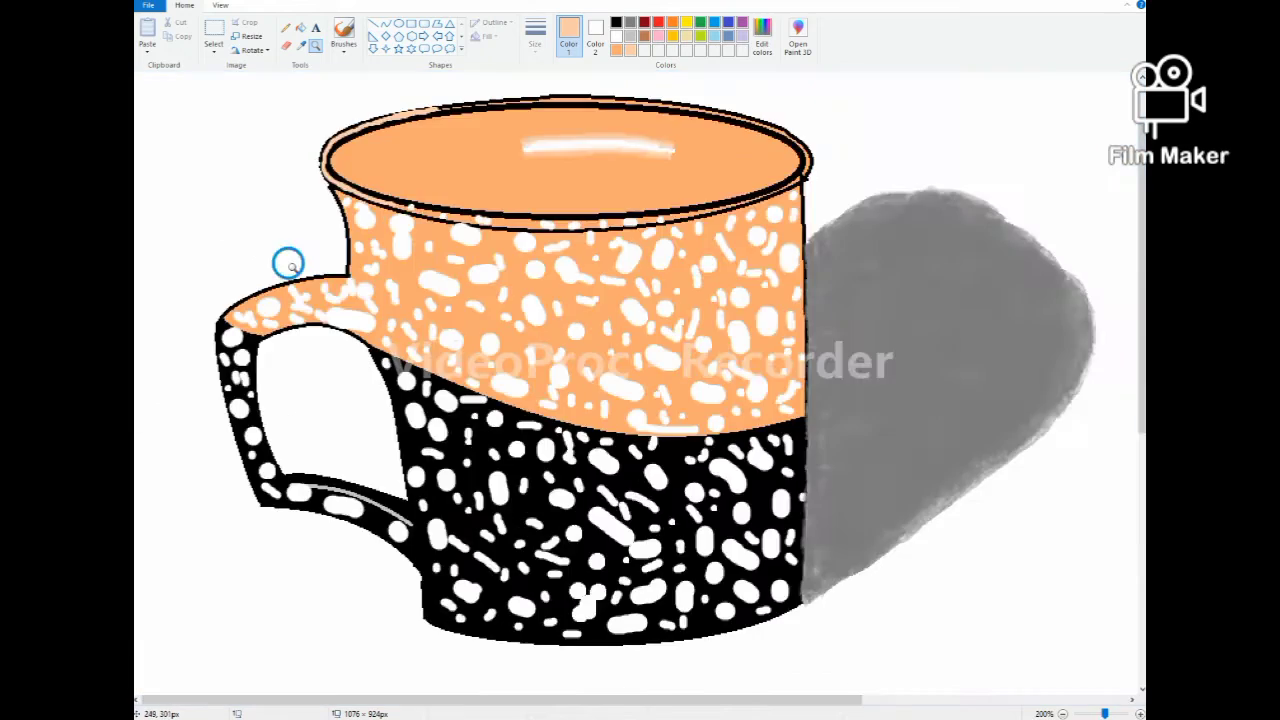
left_click(390, 341)
left_click(390, 341)
left_click(343, 35)
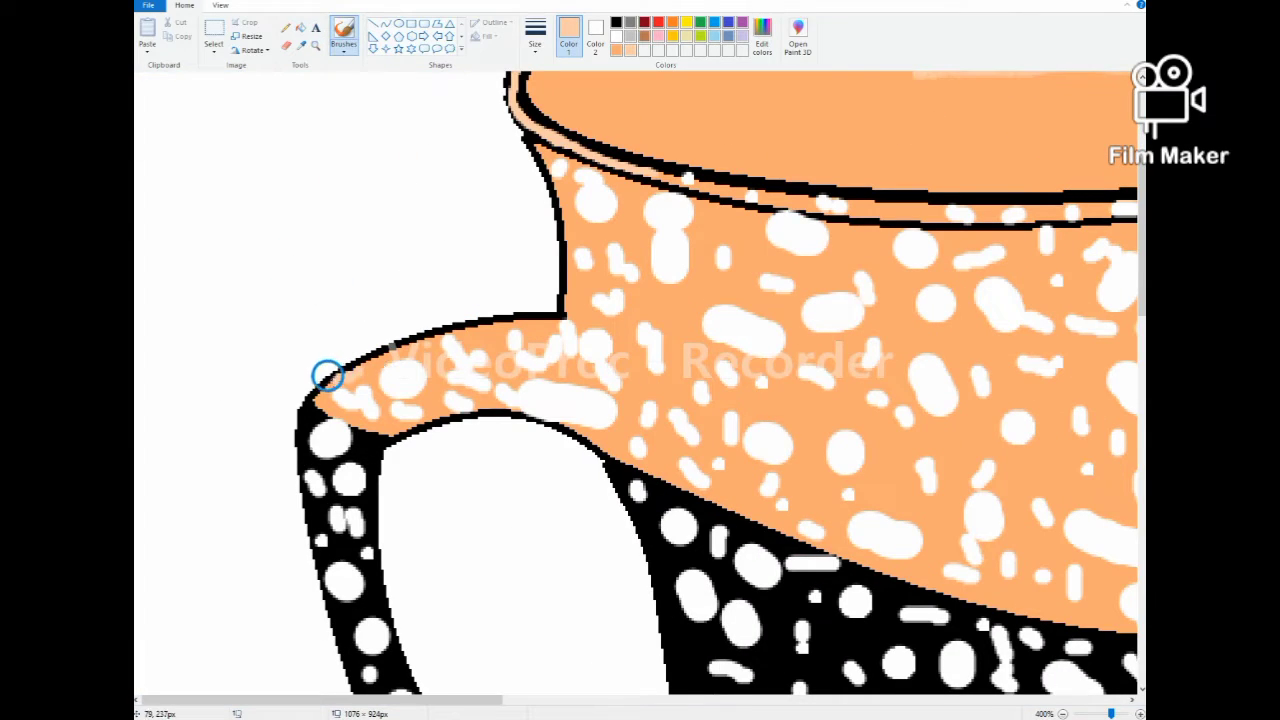
mouse_move(318, 388)
left_mouse_down()
mouse_move(421, 333)
mouse_move(348, 367)
mouse_move(470, 323)
mouse_move(440, 333)
mouse_move(560, 316)
left_mouse_up()
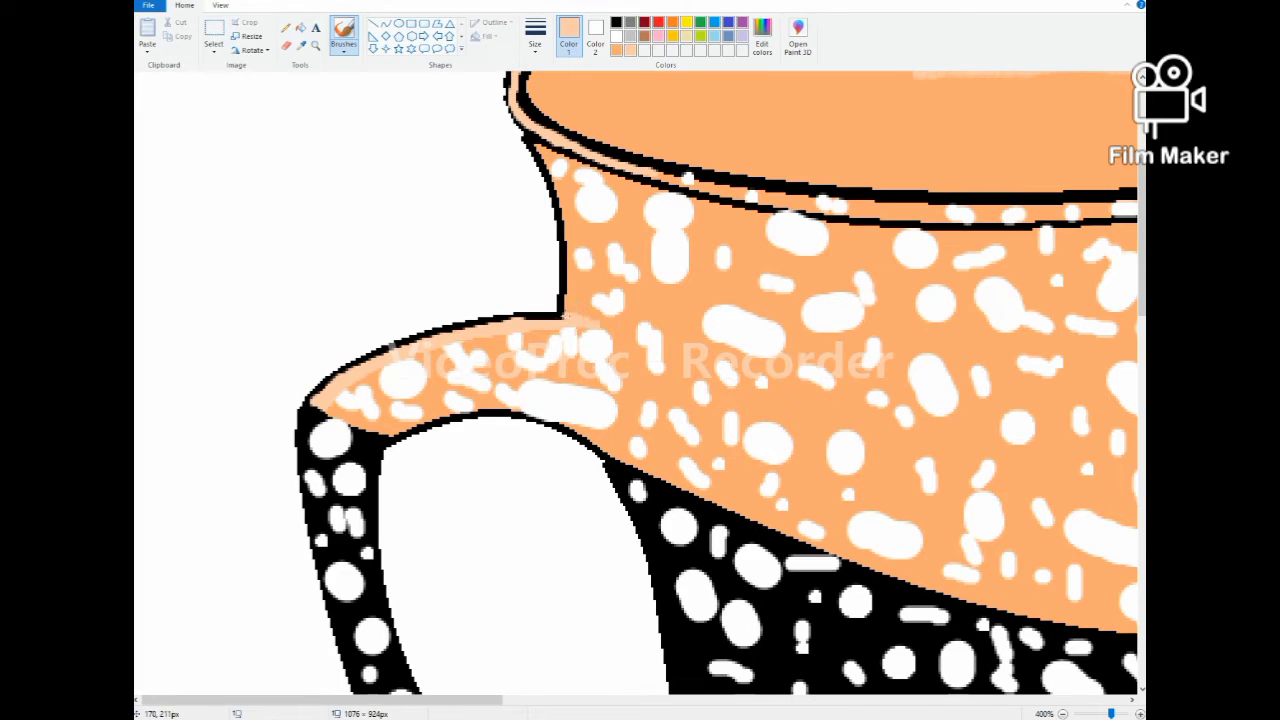
Continue the pale orange highlight along the middle of the mug's back rim
scroll(640, 380, "up", 3)
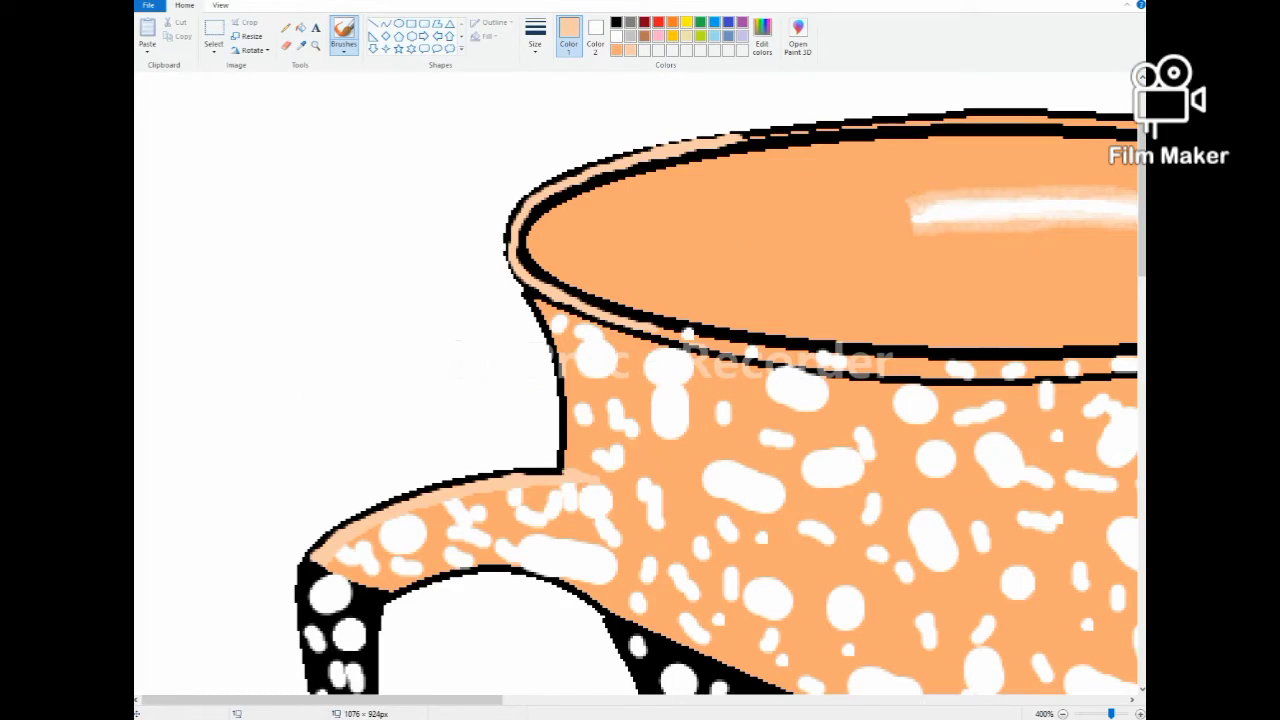
scroll(640, 380, "right", 3)
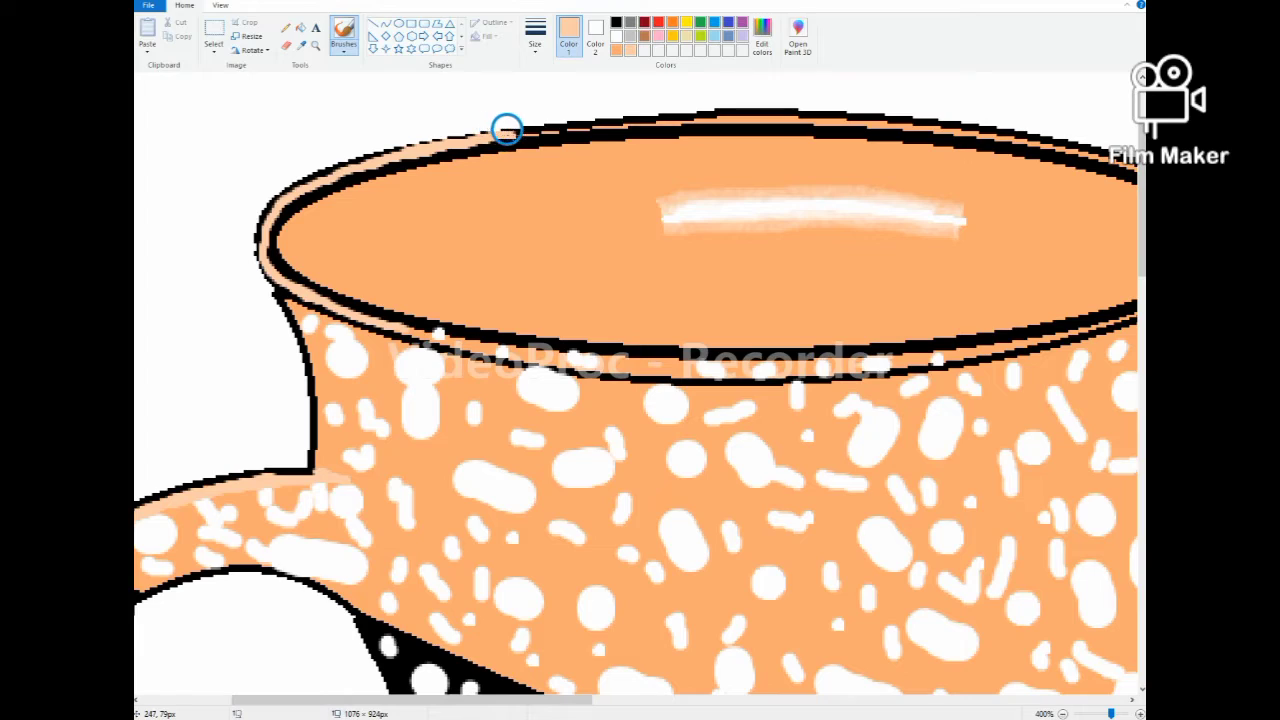
left_click_drag(549, 122, 823, 117)
Paint thin dark grey highlights along the black handle's upper outer edge and the black body's edge inside the handle opening
scroll(694, 298, "down", 5)
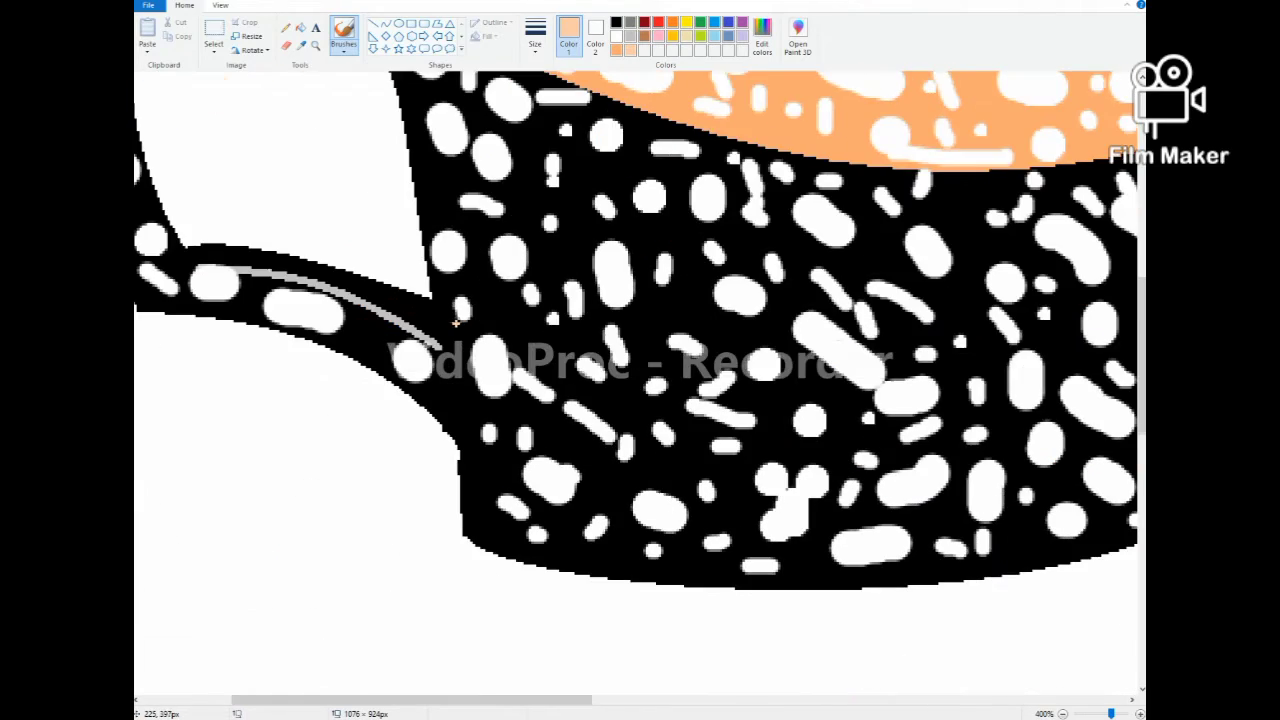
scroll(457, 320, "up", 3)
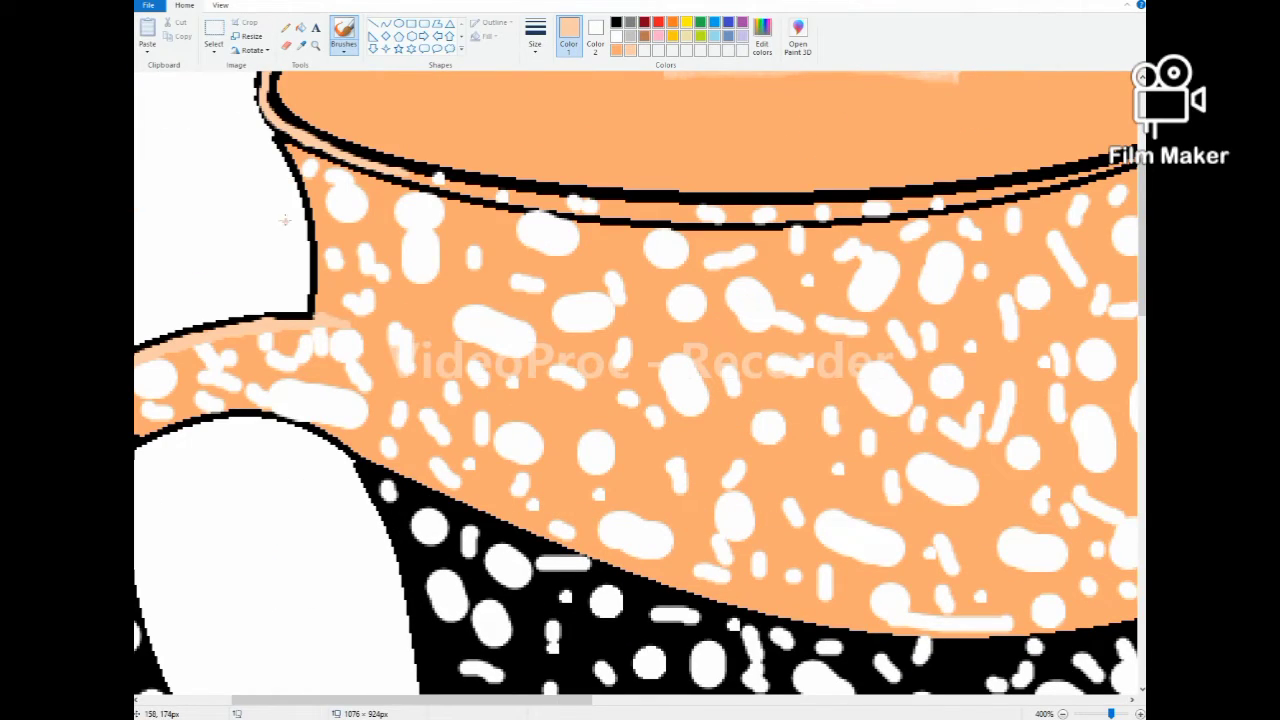
scroll(285, 220, "down", 3)
left_click_drag(412, 700, 320, 700)
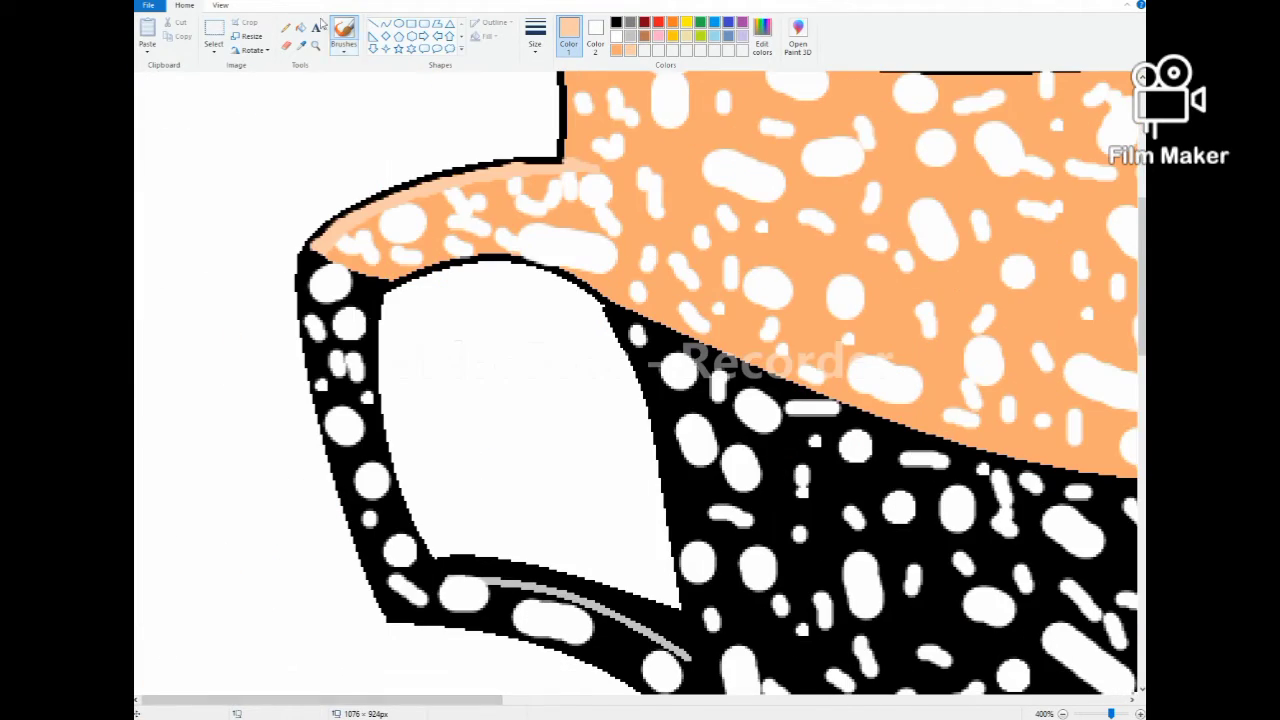
left_click(630, 38)
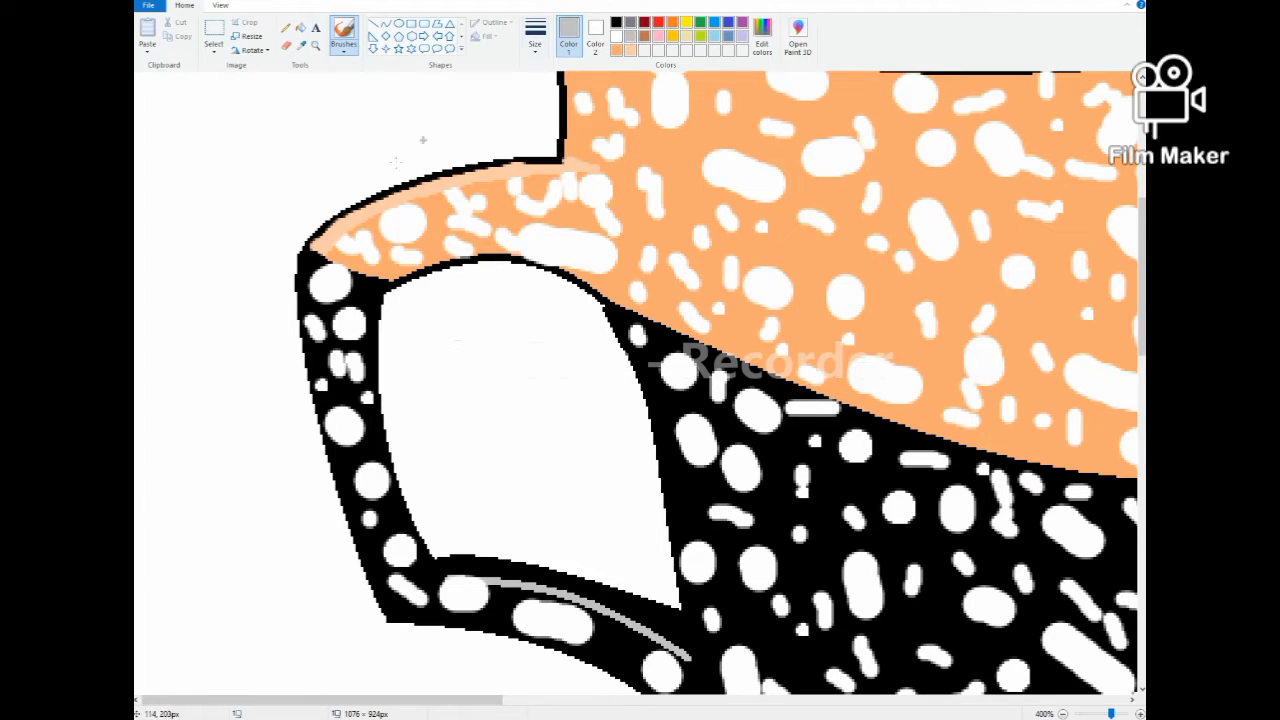
left_click_drag(296, 272, 303, 254)
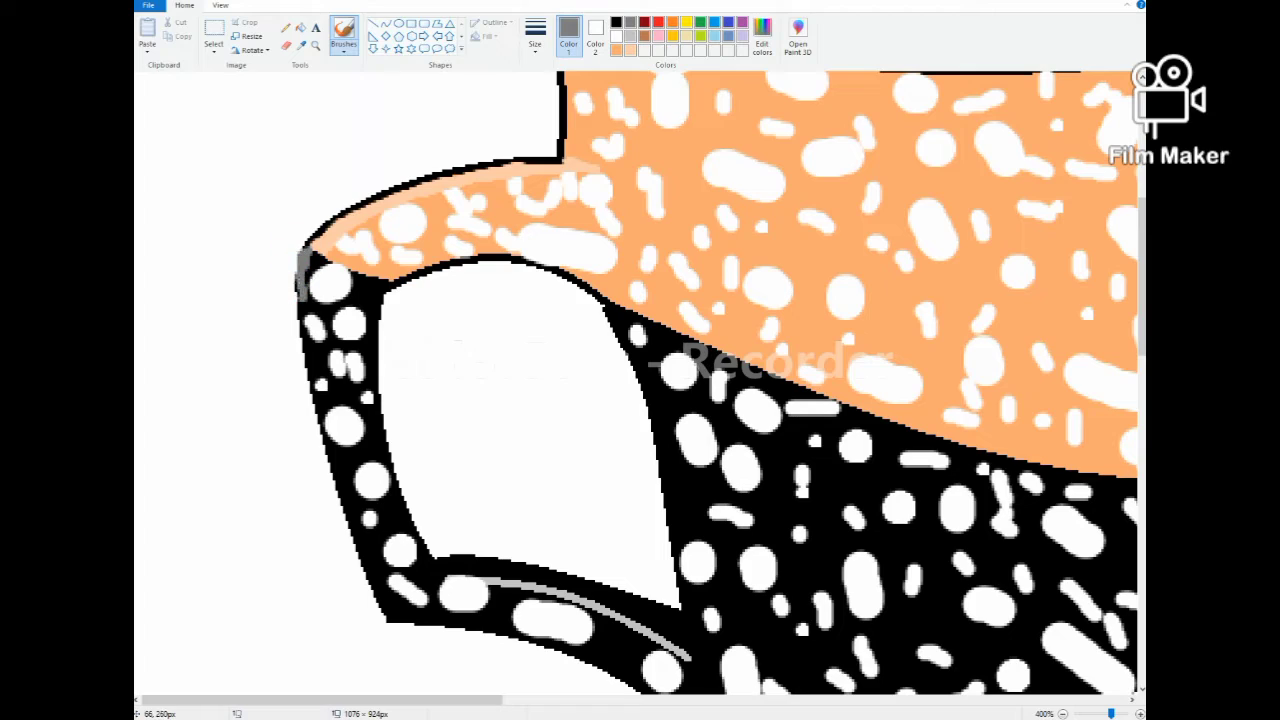
mouse_move(298, 282)
left_mouse_down()
mouse_move(297, 343)
mouse_move(293, 263)
mouse_move(303, 373)
left_mouse_up()
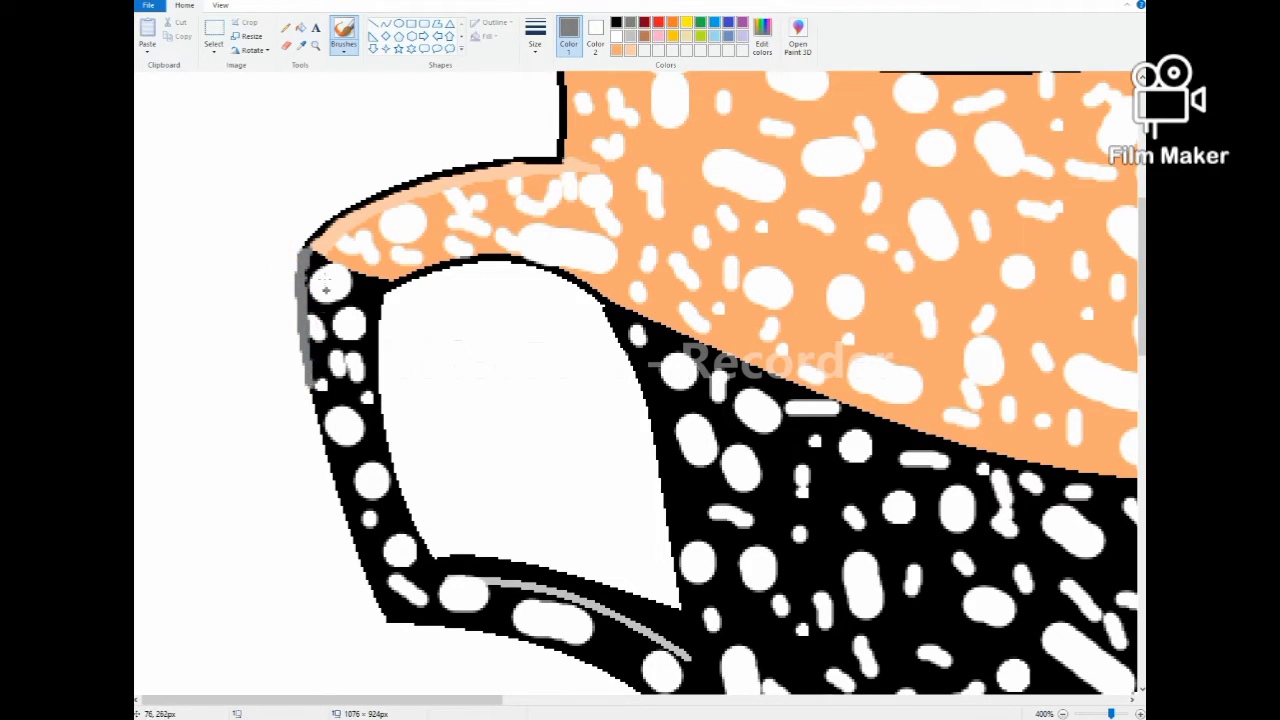
mouse_move(600, 300)
left_mouse_down()
mouse_move(629, 351)
mouse_move(597, 298)
mouse_move(634, 372)
mouse_move(675, 605)
left_mouse_up()
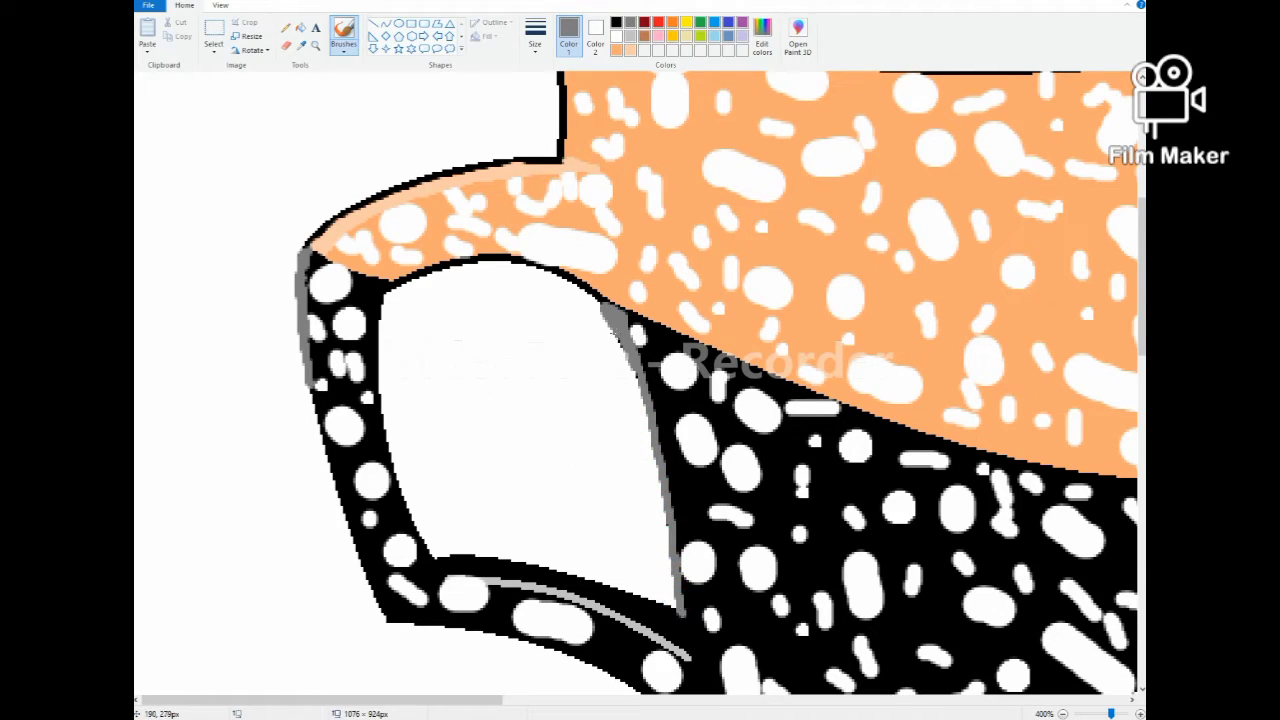
Paint dark grey highlights down the black handle's outer edge and along the lower edge inside the handle opening
left_click_drag(615, 332, 636, 381)
left_click_drag(302, 381, 334, 500)
mouse_move(430, 553)
left_mouse_down()
mouse_move(482, 553)
mouse_move(447, 553)
mouse_move(605, 580)
left_mouse_up()
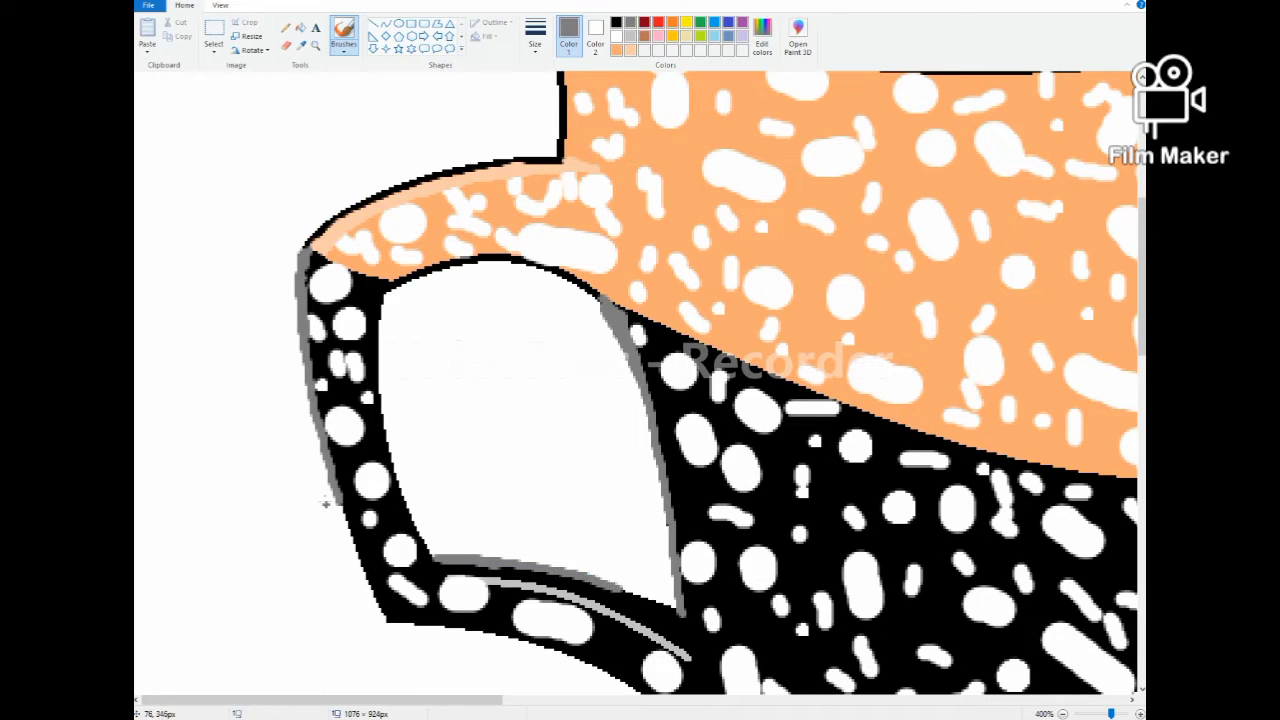
left_click_drag(334, 500, 376, 585)
Draw a dark grey curve along the body's edge inside the handle opening, bowed to follow the existing grey highlight
left_click(315, 46)
right_click(346, 177)
right_click(346, 177)
right_click(346, 177)
right_click(346, 177)
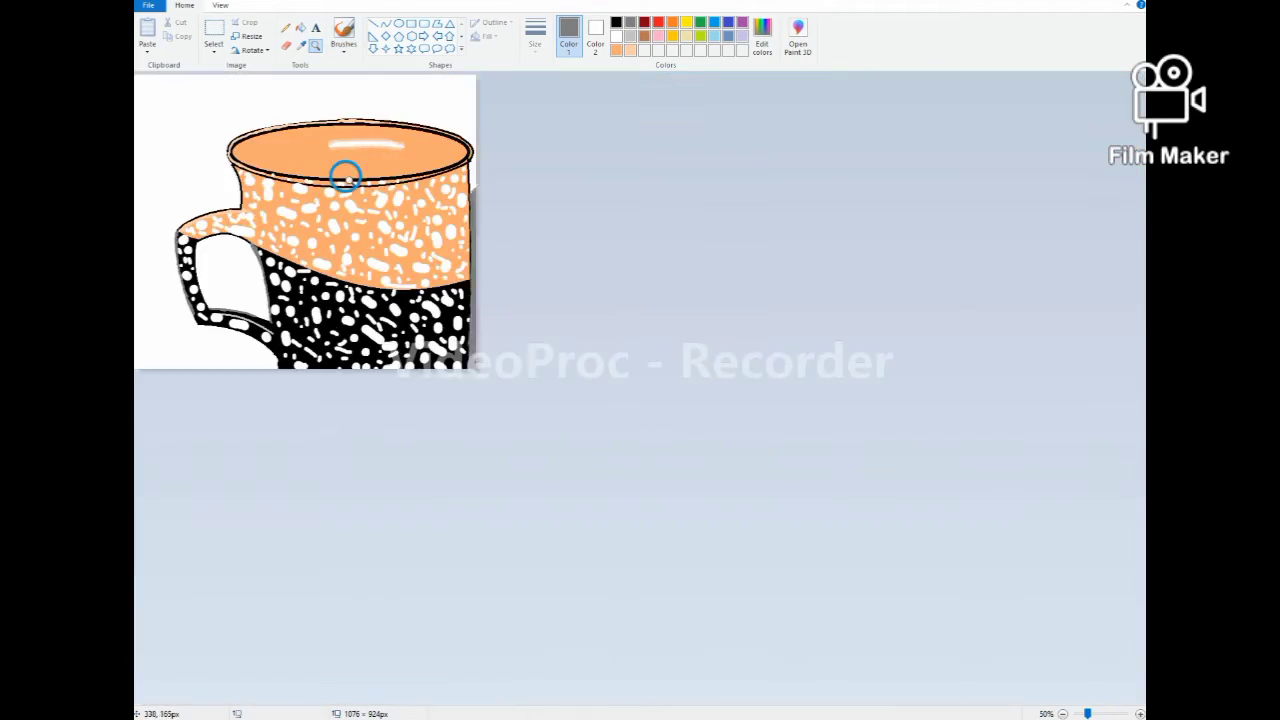
left_click(346, 177)
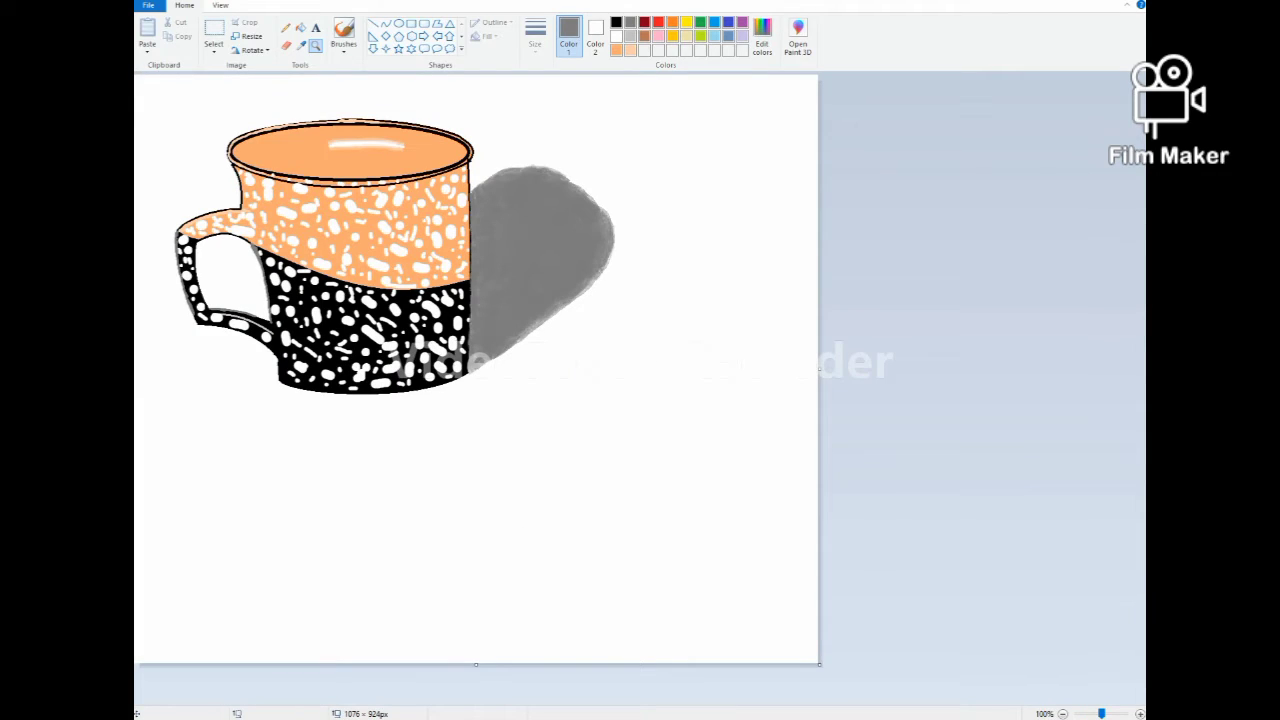
left_click(393, 298)
left_click(395, 296)
left_click(437, 260)
left_click(437, 260)
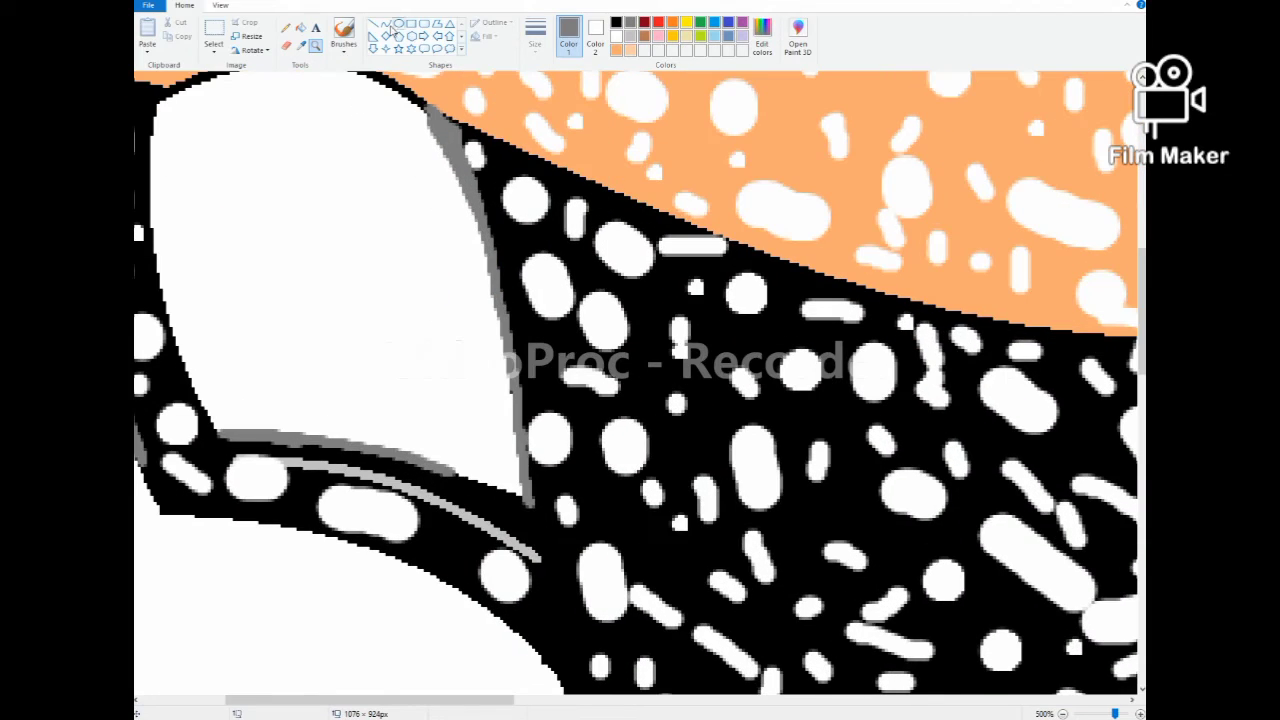
left_click(388, 24)
scroll(434, 138, "up", 2)
left_click_drag(418, 254, 522, 649)
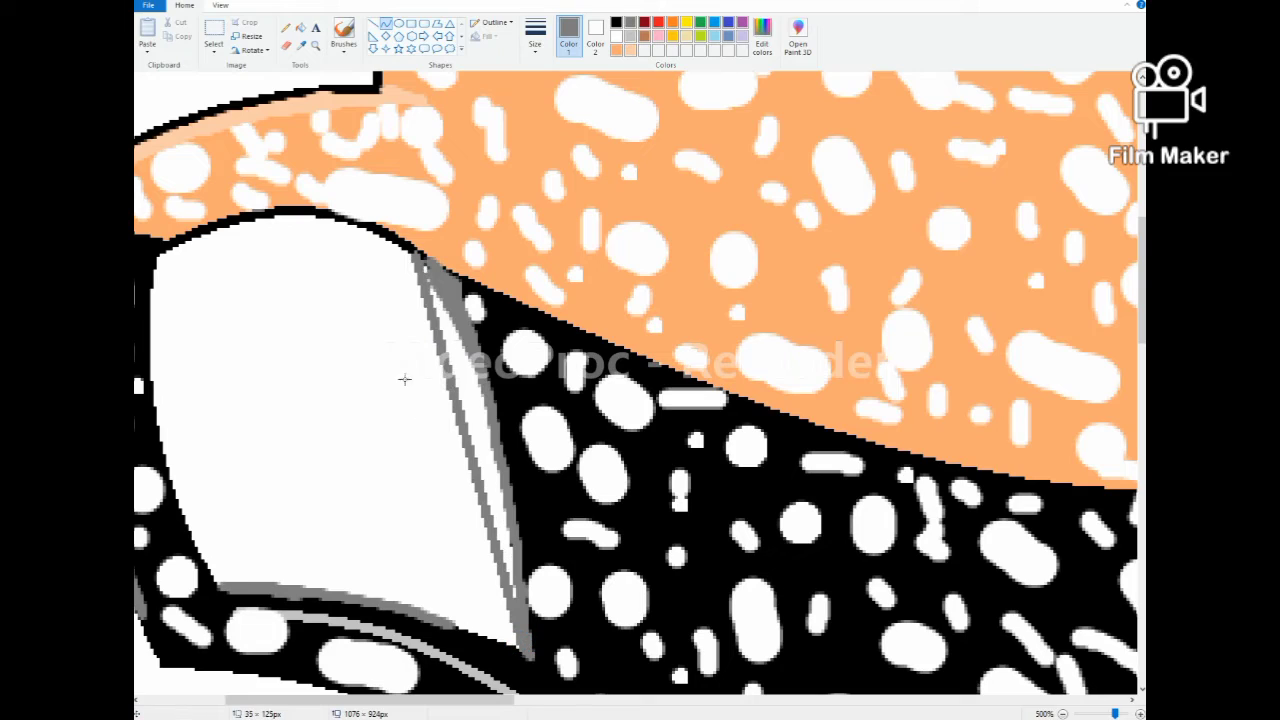
left_click_drag(405, 379, 488, 372)
Add a small white star on the white highlight inside the mug
left_click(315, 45)
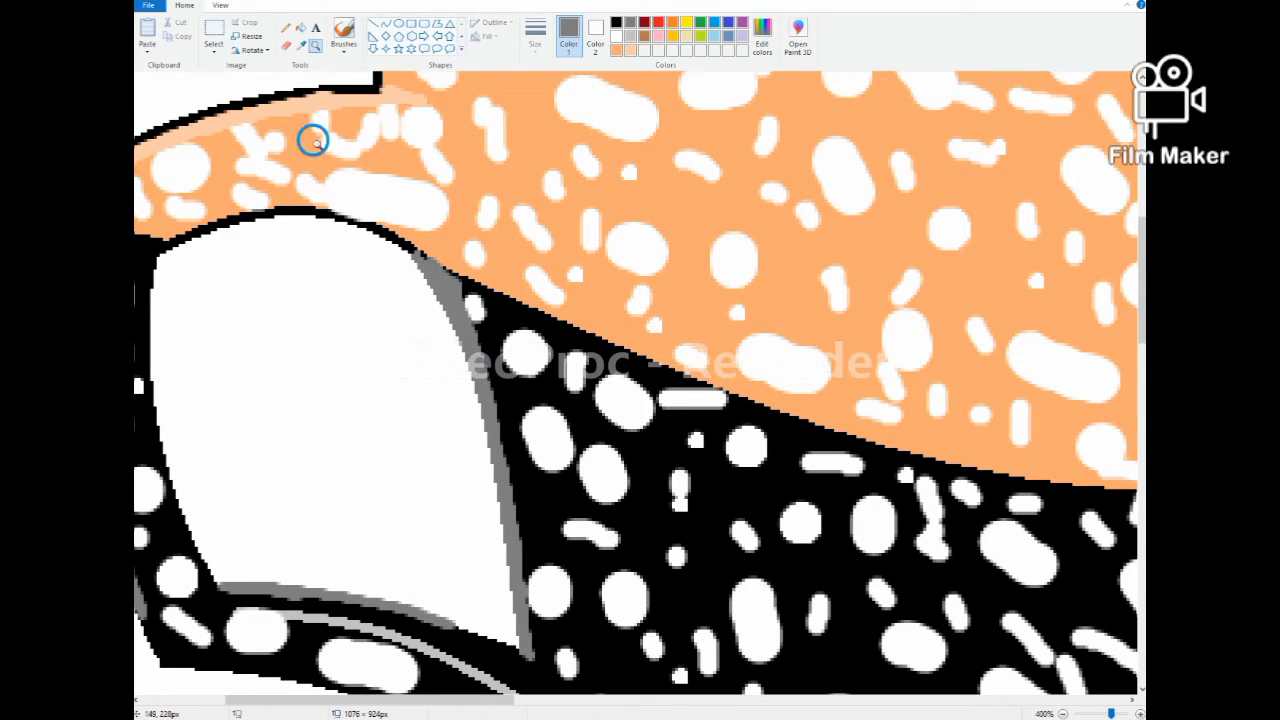
right_click(314, 137)
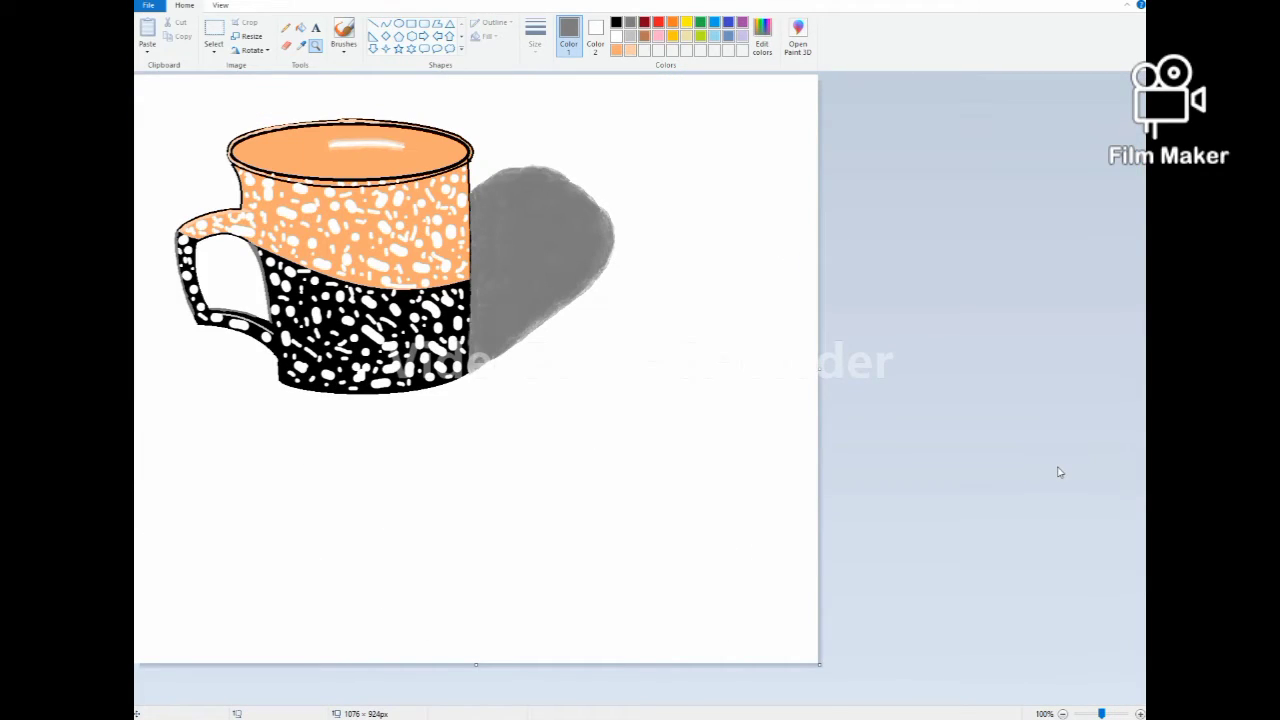
left_click(420, 176)
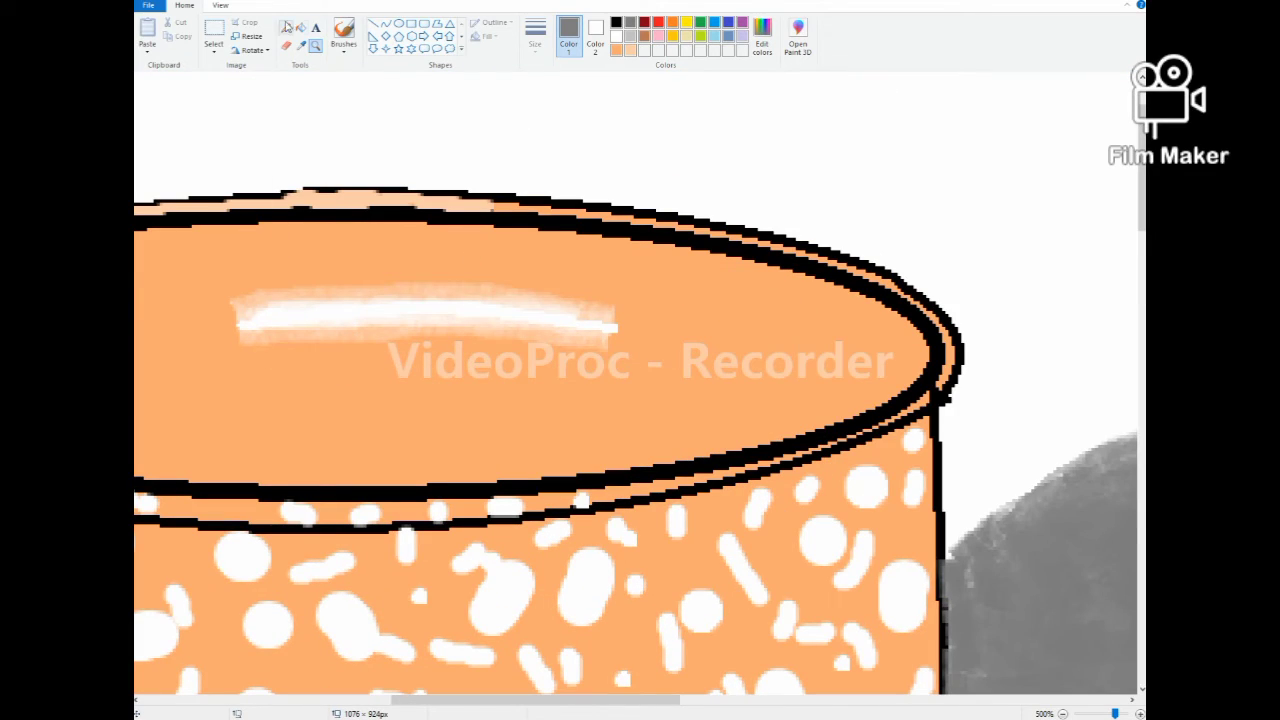
left_click(286, 27)
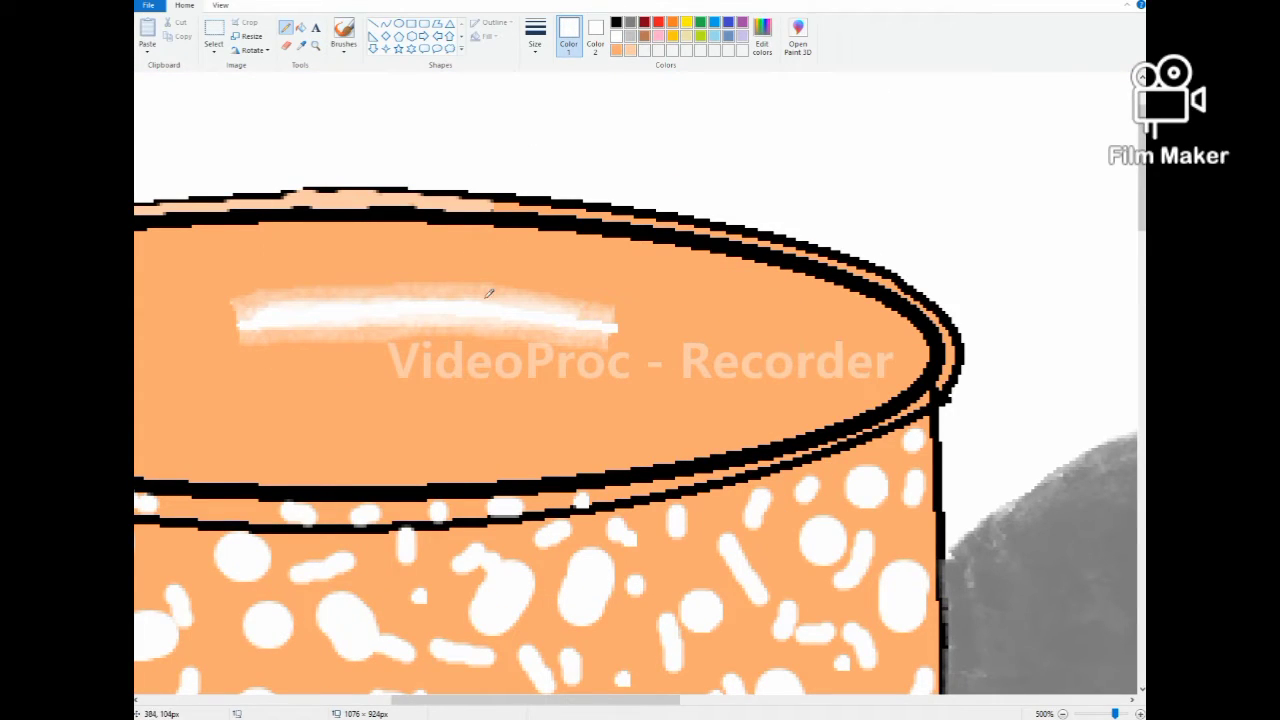
left_click(479, 298)
mouse_move(463, 287)
left_mouse_down()
mouse_move(506, 342)
mouse_move(474, 306)
left_mouse_up()
left_click(534, 256)
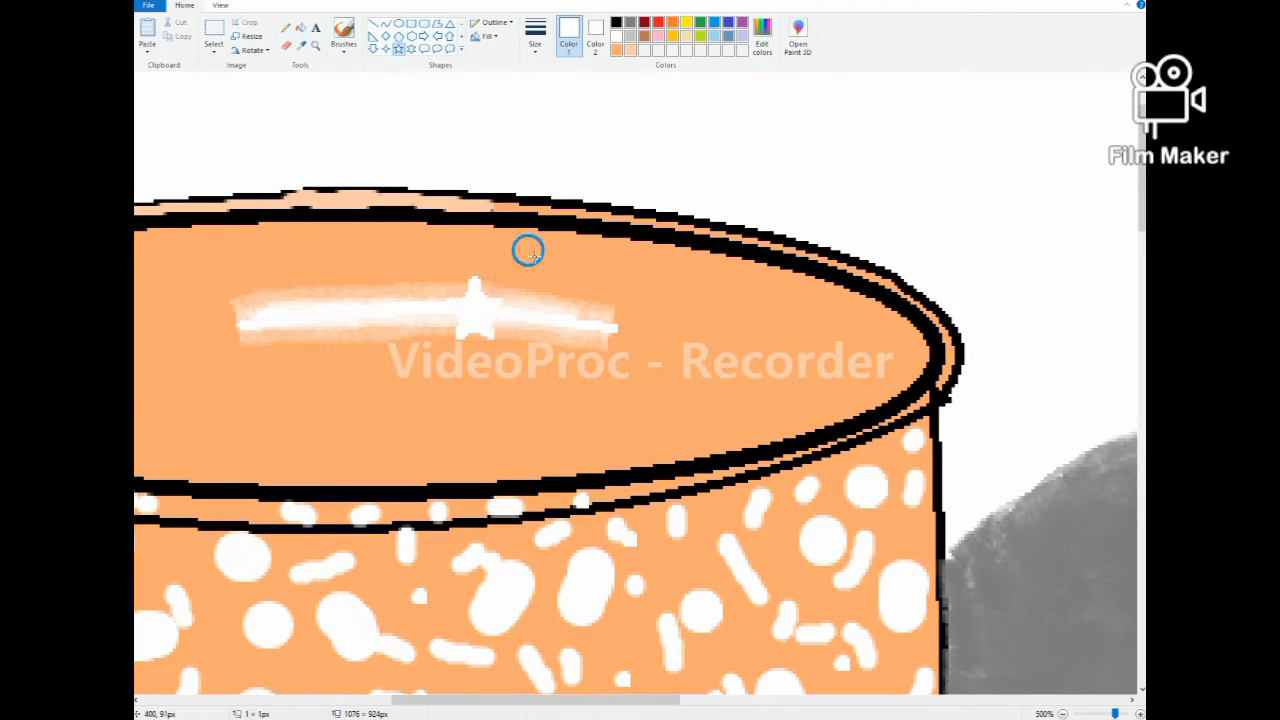
Mix a deeper orange with red 255, green 122 and blue 34 from the mug's light orange
left_click(316, 46)
right_click(314, 126)
right_click(314, 127)
right_click(315, 128)
right_click(318, 130)
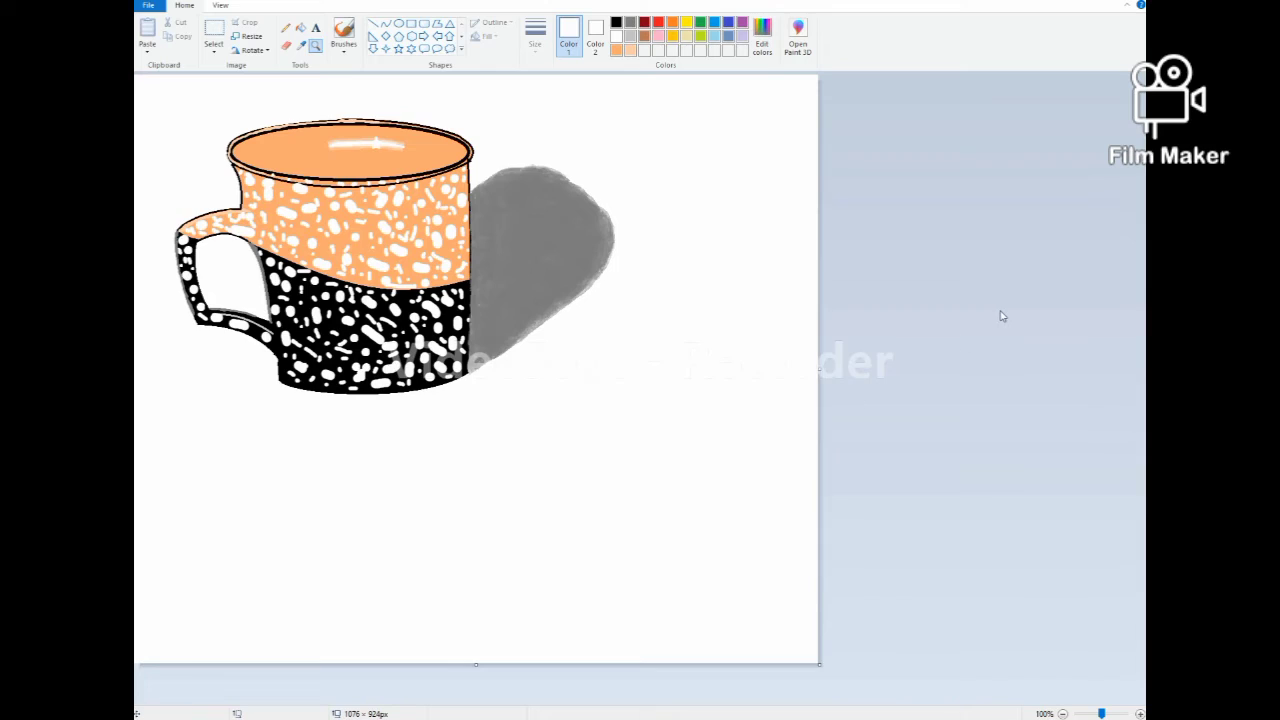
left_click(380, 194)
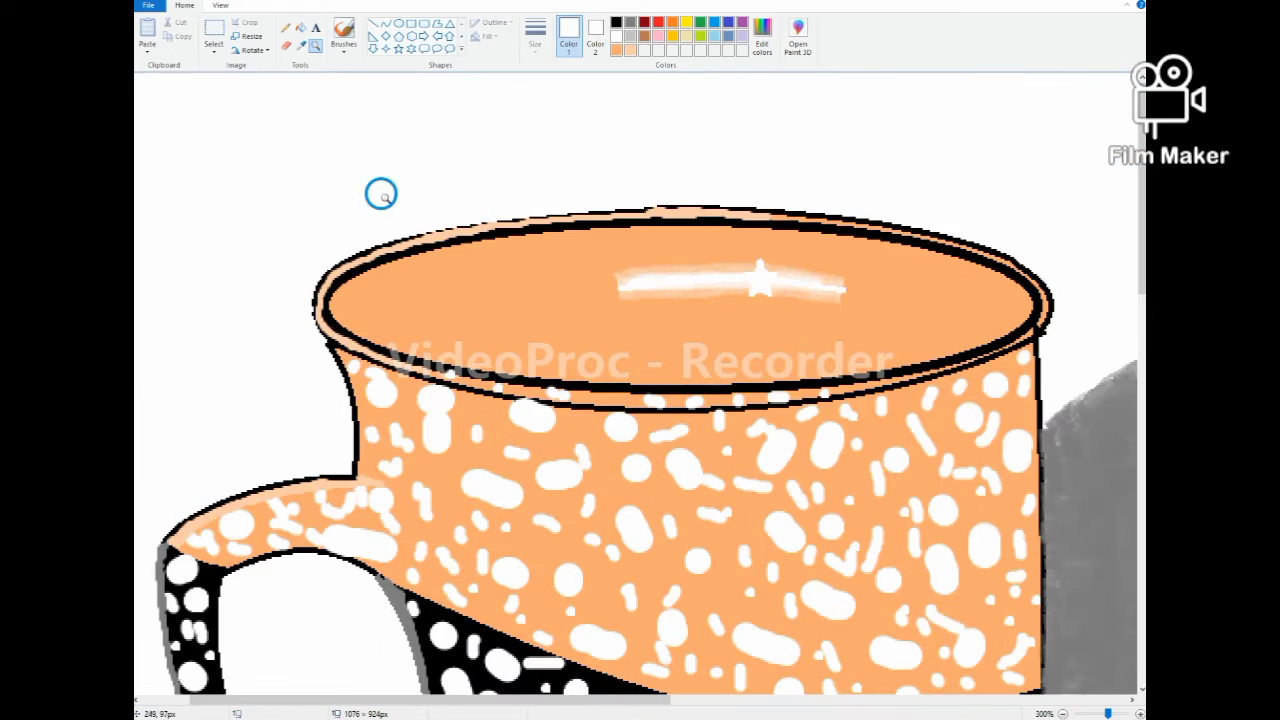
left_click(764, 48)
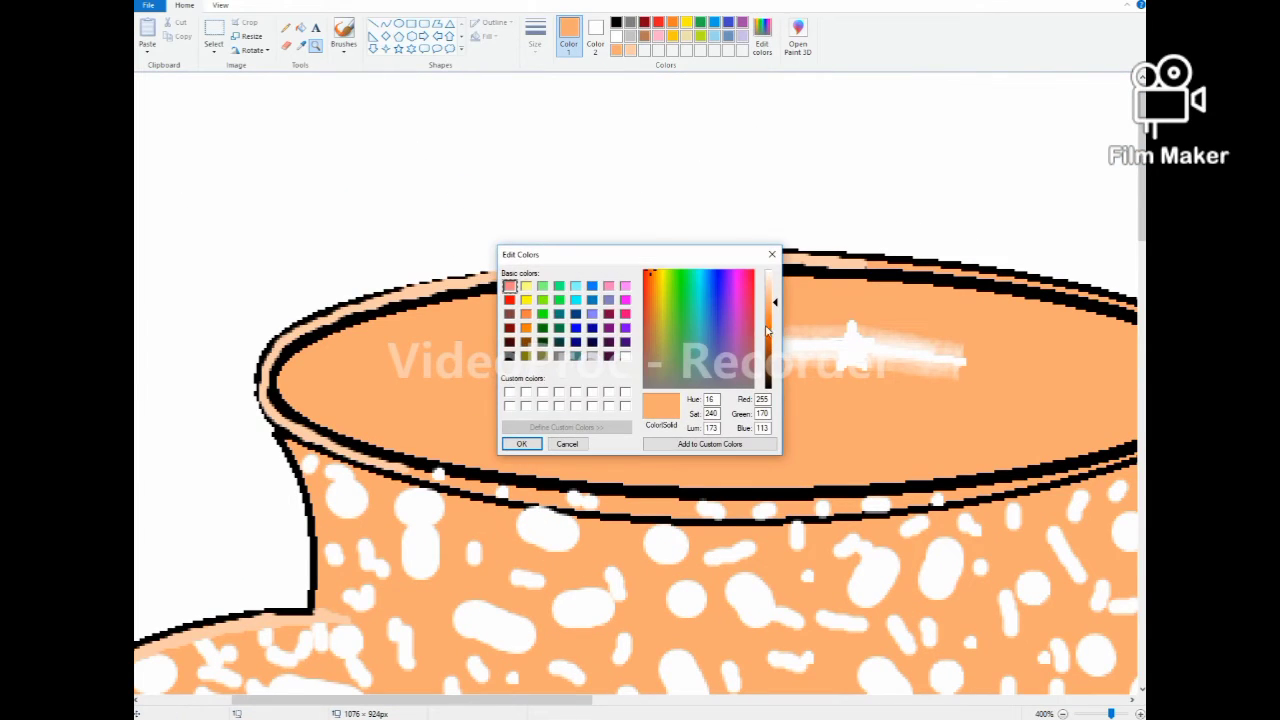
left_click_drag(773, 328, 774, 306)
left_click(775, 321)
left_click(521, 443)
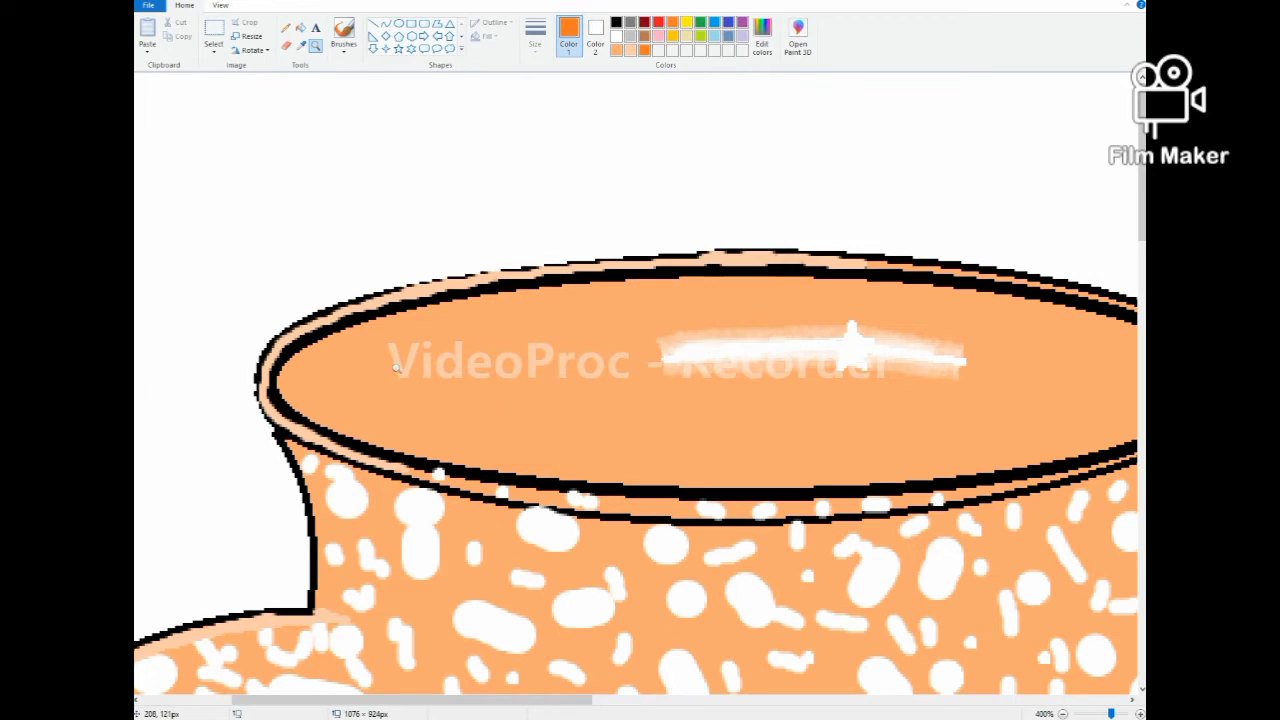
left_click(343, 27)
mouse_move(283, 400)
left_mouse_down()
mouse_move(466, 414)
mouse_move(1034, 374)
left_mouse_up()
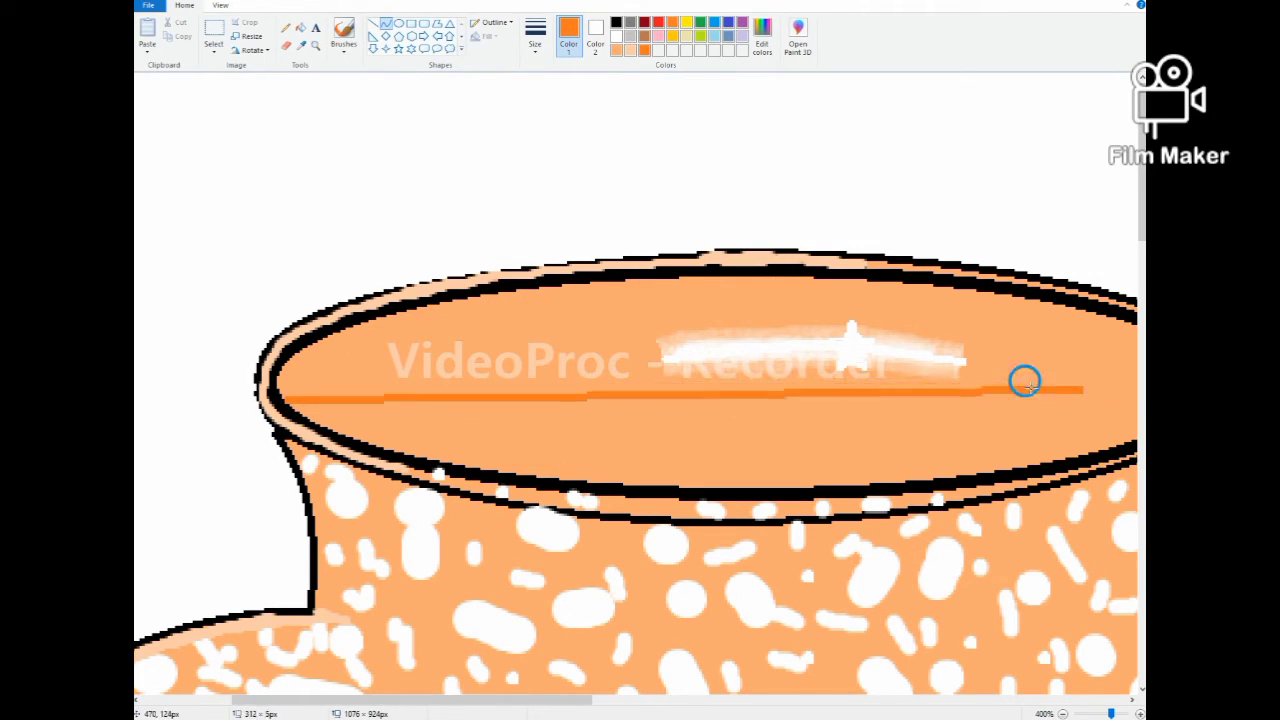
key("ctrl+z")
scroll(185, 360, "right", 3)
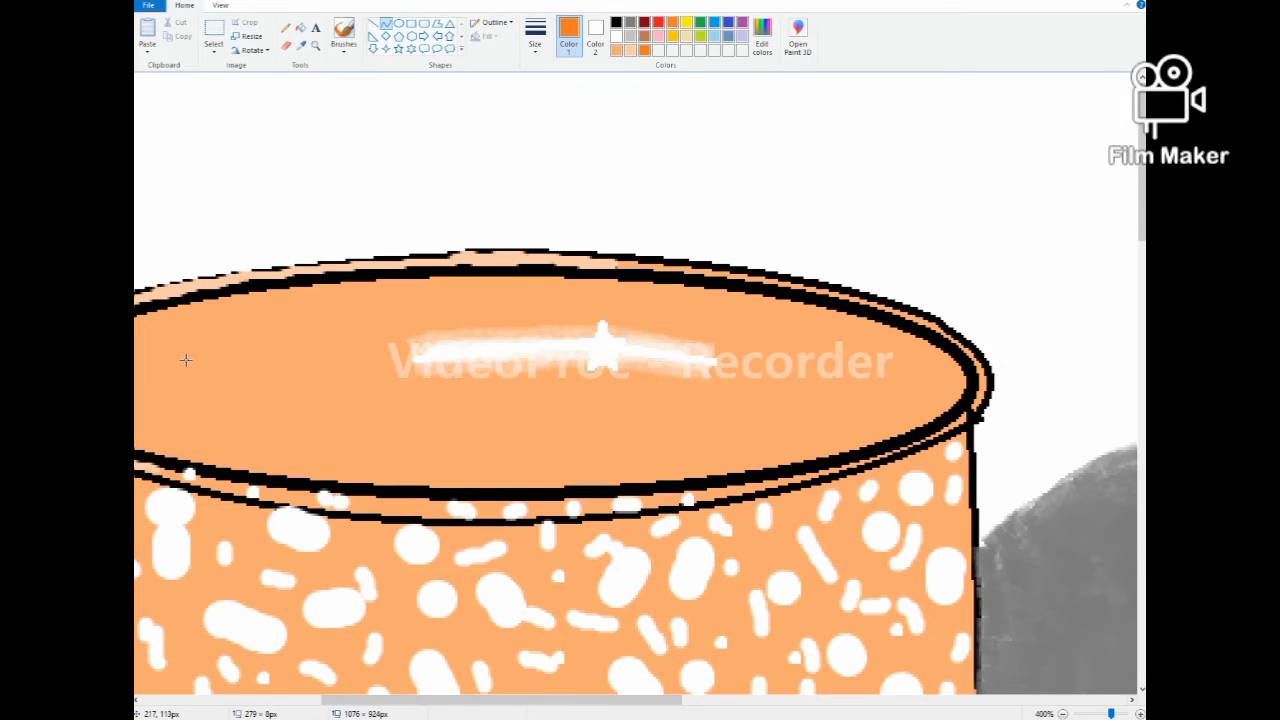
Draw a downward-bowed deep orange curve across the mug's interior and fill the area between it and the front rim
left_click(316, 45)
right_click(284, 182)
left_click(137, 700)
left_click(386, 24)
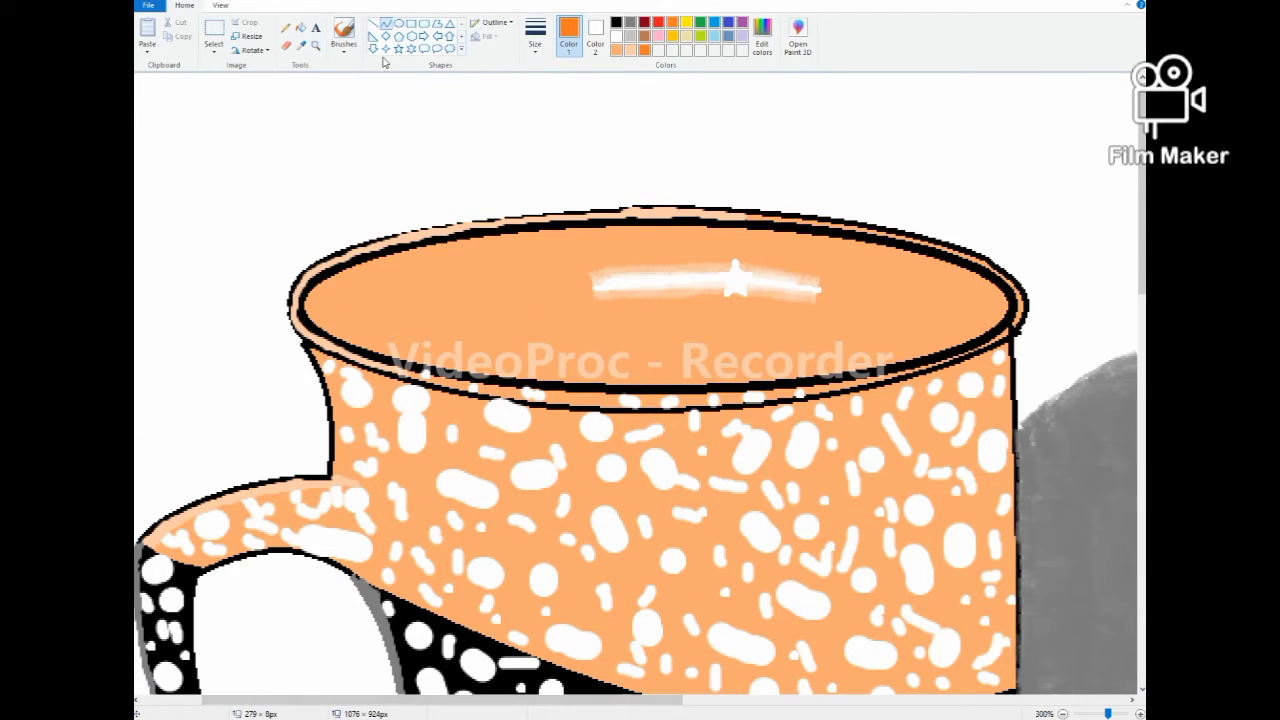
left_click_drag(302, 307, 998, 288)
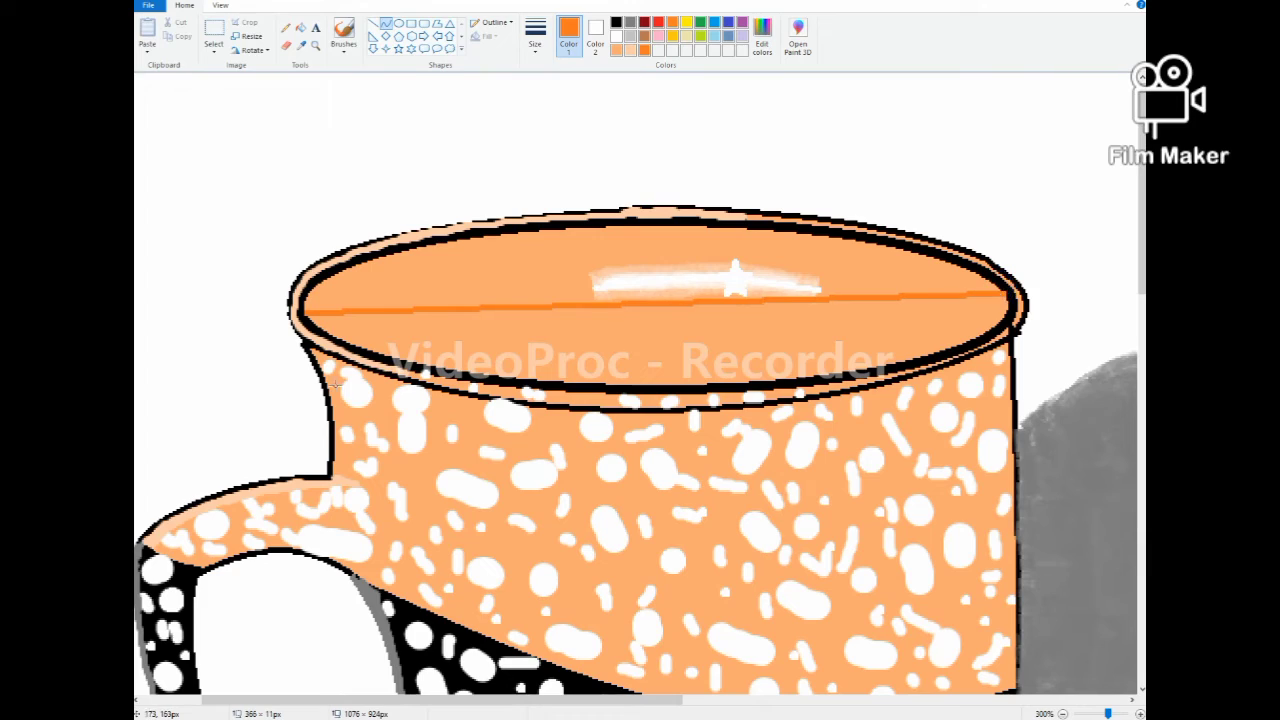
mouse_move(360, 318)
left_mouse_down()
mouse_move(697, 366)
mouse_move(711, 400)
mouse_move(700, 390)
left_mouse_up()
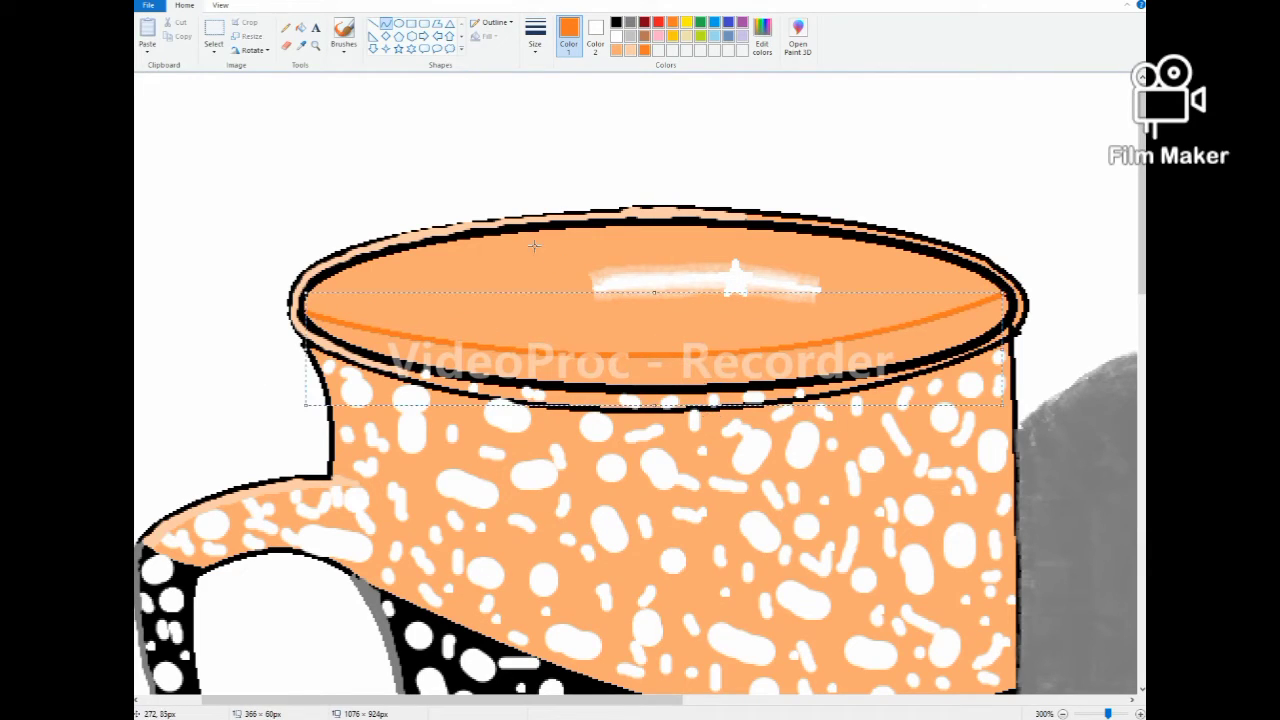
left_click(536, 247)
left_click(301, 28)
left_click(509, 301)
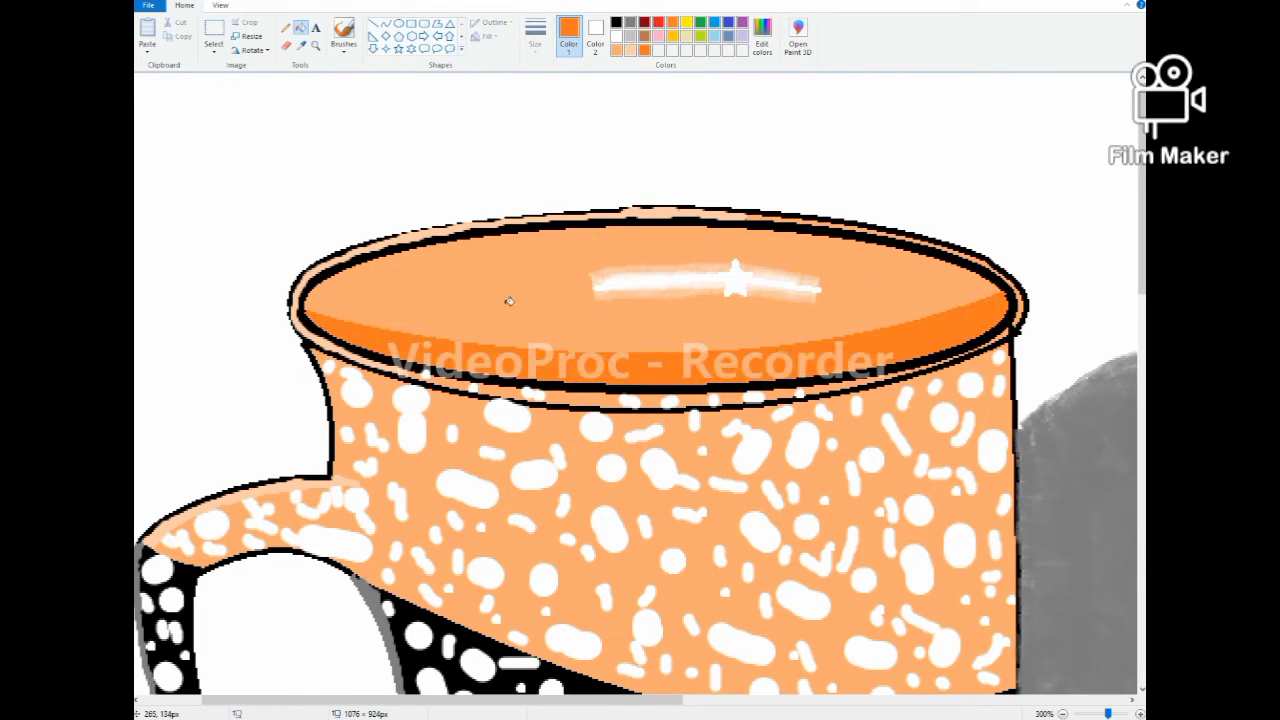
Soften the upper edge of the interior's deep orange shade with natural pencil brush strokes
left_click(344, 48)
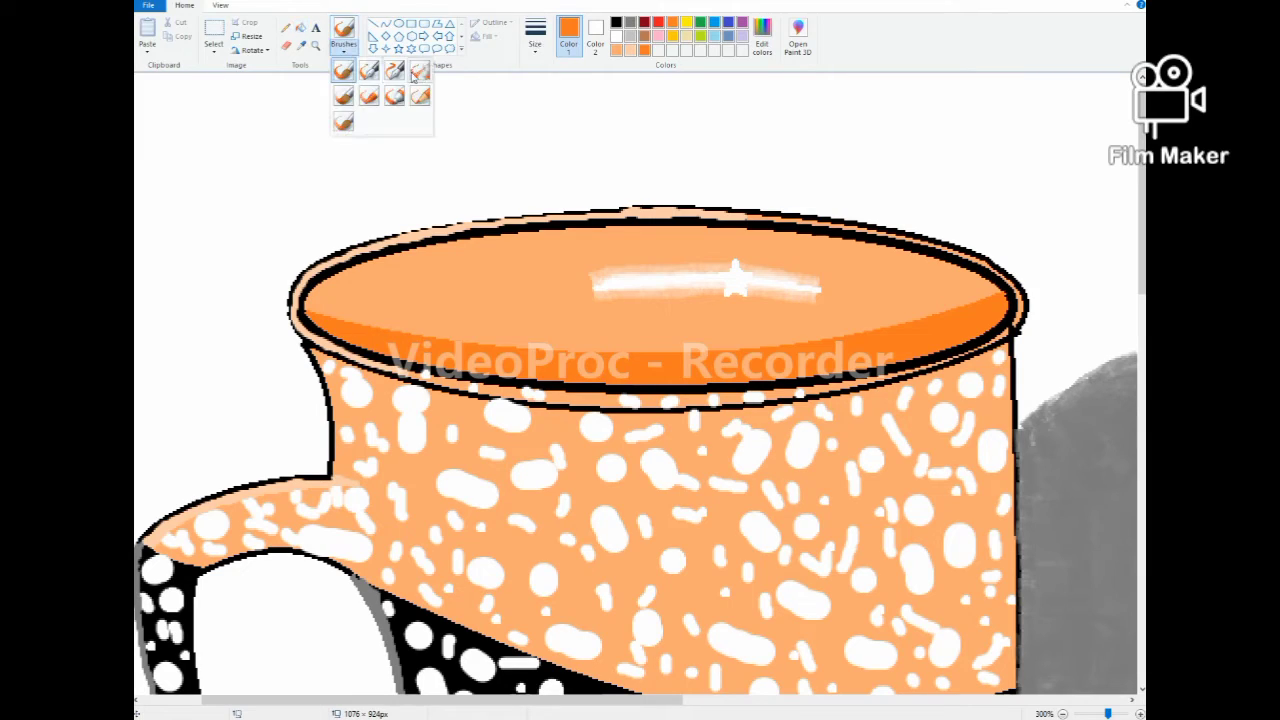
left_click(399, 74)
left_click(344, 48)
left_click(344, 75)
mouse_move(330, 311)
left_mouse_down()
mouse_move(362, 312)
mouse_move(313, 302)
mouse_move(423, 330)
mouse_move(746, 341)
mouse_move(732, 338)
mouse_move(864, 318)
mouse_move(787, 339)
mouse_move(979, 283)
mouse_move(832, 331)
mouse_move(987, 294)
left_mouse_up()
Try to roughen the interior shade's upper edge with deep orange airbrush strokes and dabs above it
left_click(344, 48)
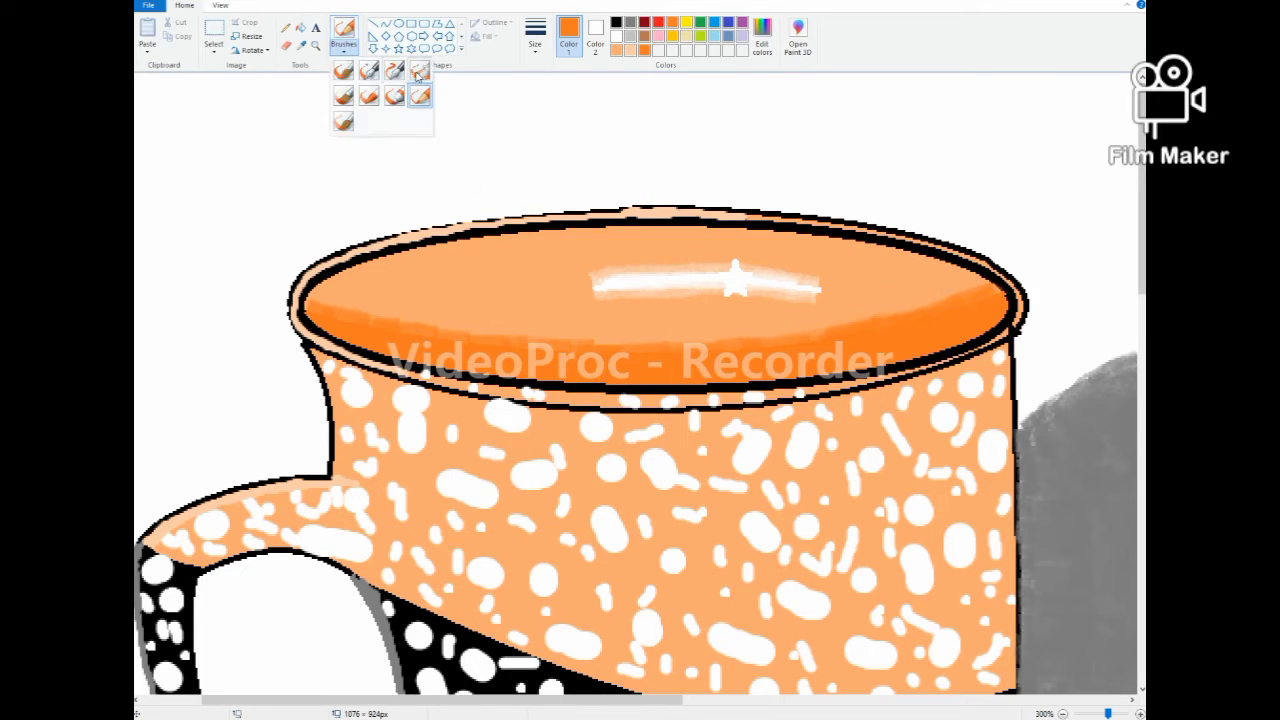
left_click(420, 96)
mouse_move(329, 307)
left_mouse_down()
mouse_move(432, 311)
mouse_move(486, 331)
left_mouse_up()
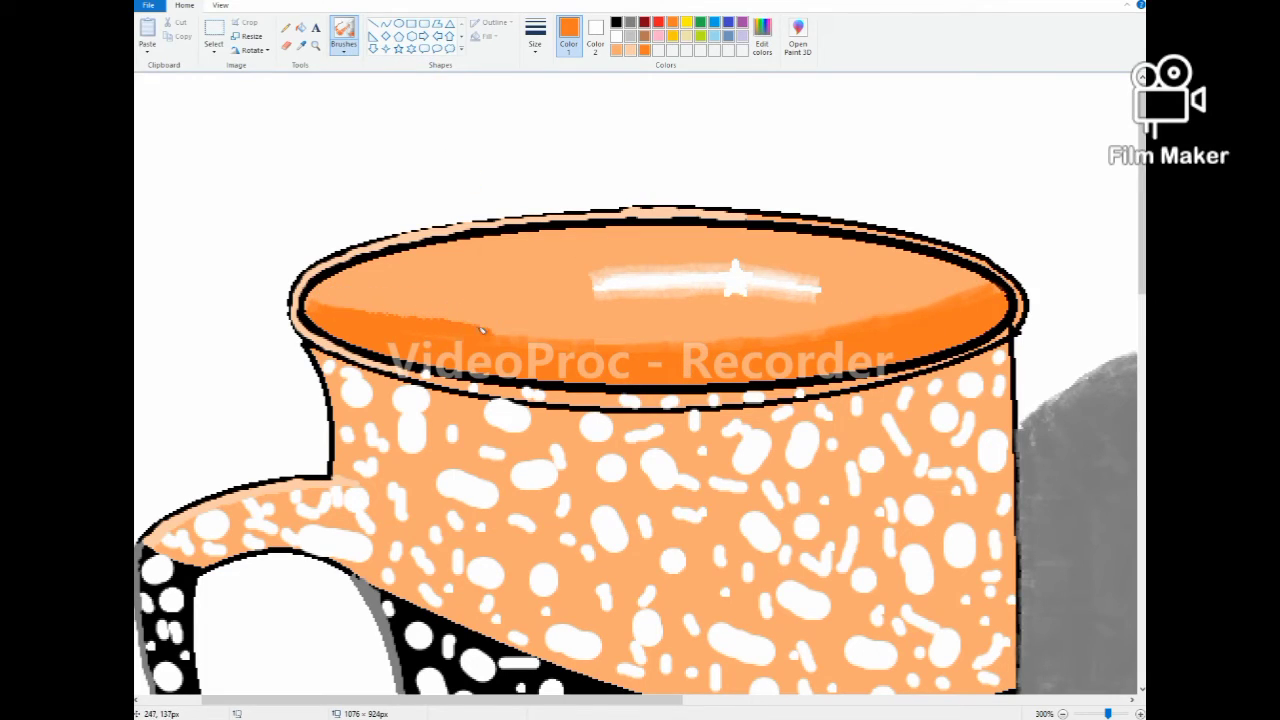
key("ctrl+z")
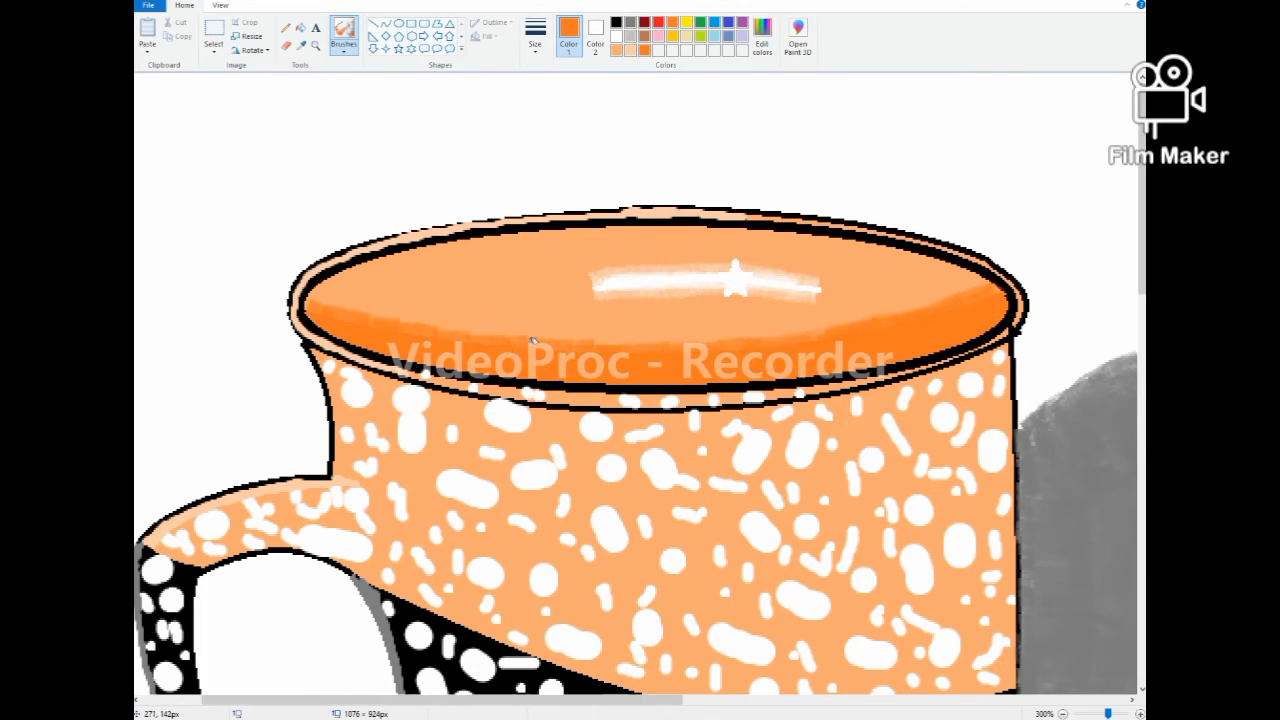
mouse_move(533, 341)
left_mouse_down()
mouse_move(773, 331)
mouse_move(812, 343)
mouse_move(834, 321)
mouse_move(995, 284)
left_mouse_up()
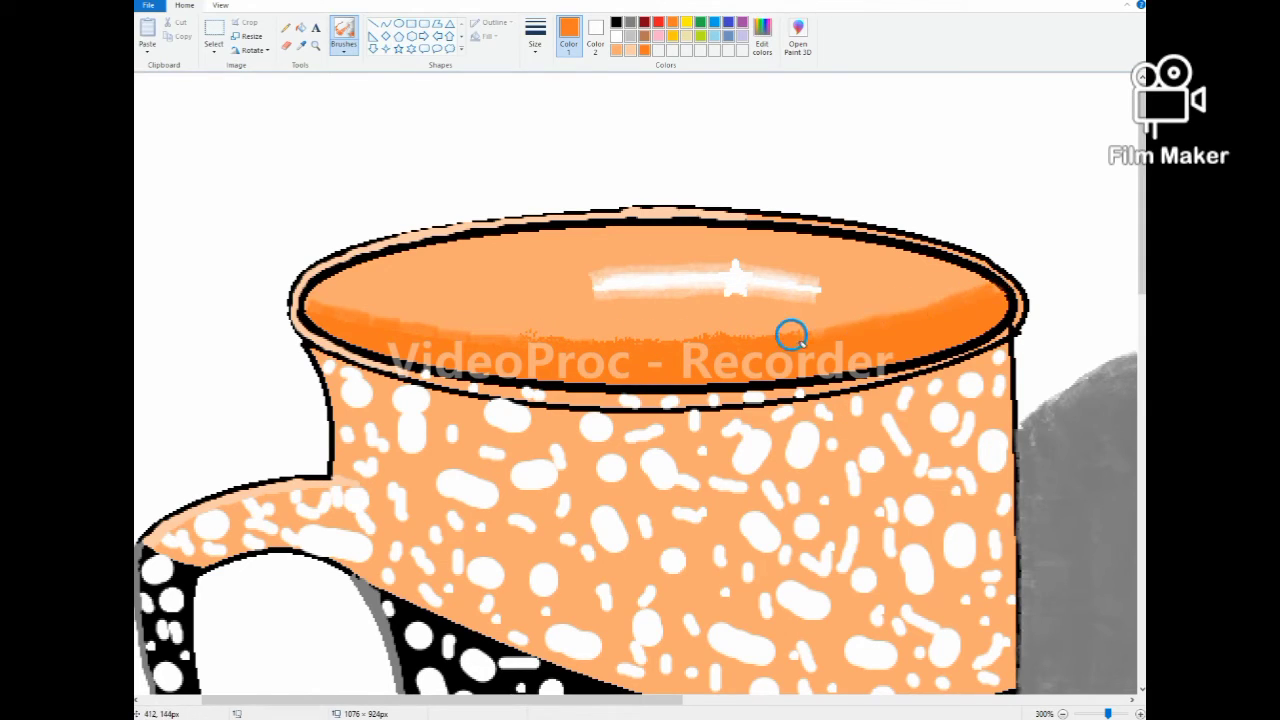
left_click_drag(791, 335, 978, 281)
left_click_drag(519, 335, 311, 296)
key("ctrl+z")
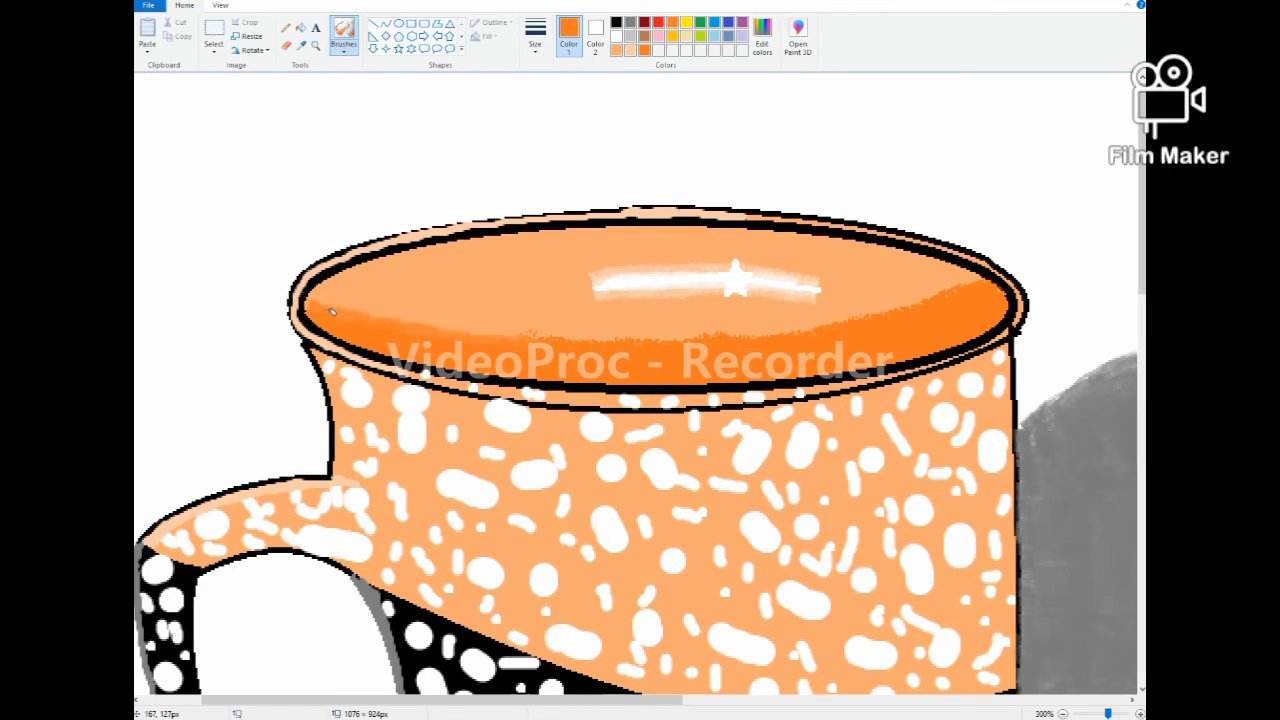
mouse_move(519, 333)
left_mouse_down()
mouse_move(381, 312)
mouse_move(480, 289)
left_mouse_up()
left_click(401, 296)
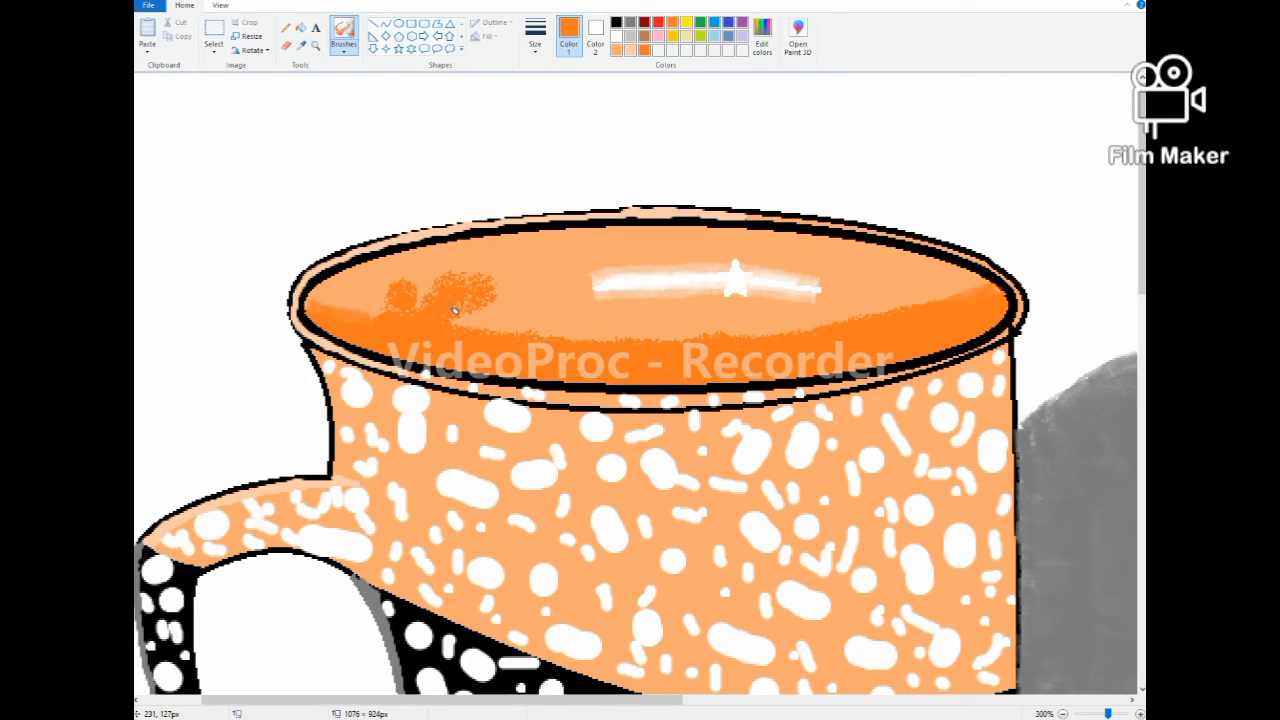
Undo the airbrushing and the interior shading, and redo the deep orange shade with its softened edge
key("ctrl+z")
key("ctrl+z")
key("ctrl+z")
key("ctrl+z")
key("ctrl+z")
key("ctrl+z")
key("ctrl+z")
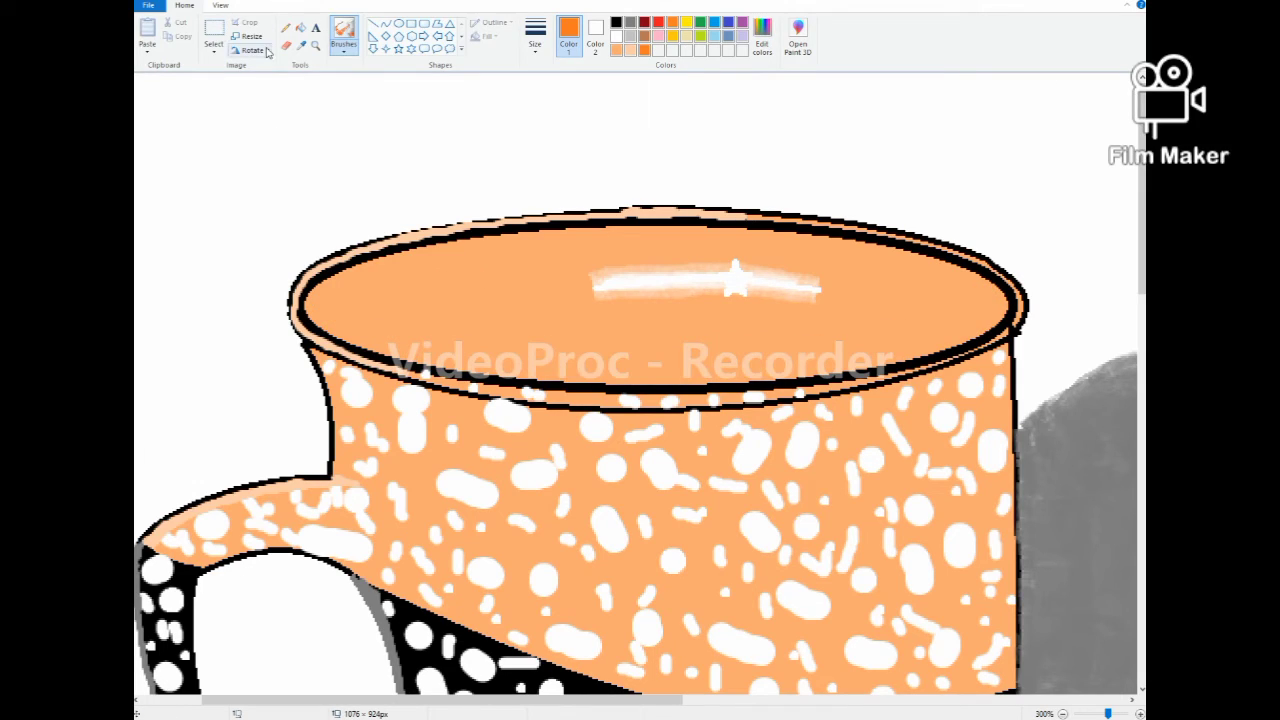
key("ctrl+y")
key("ctrl+y")
key("ctrl+y")
key("ctrl+y")
key("ctrl+y")
key("ctrl+y")
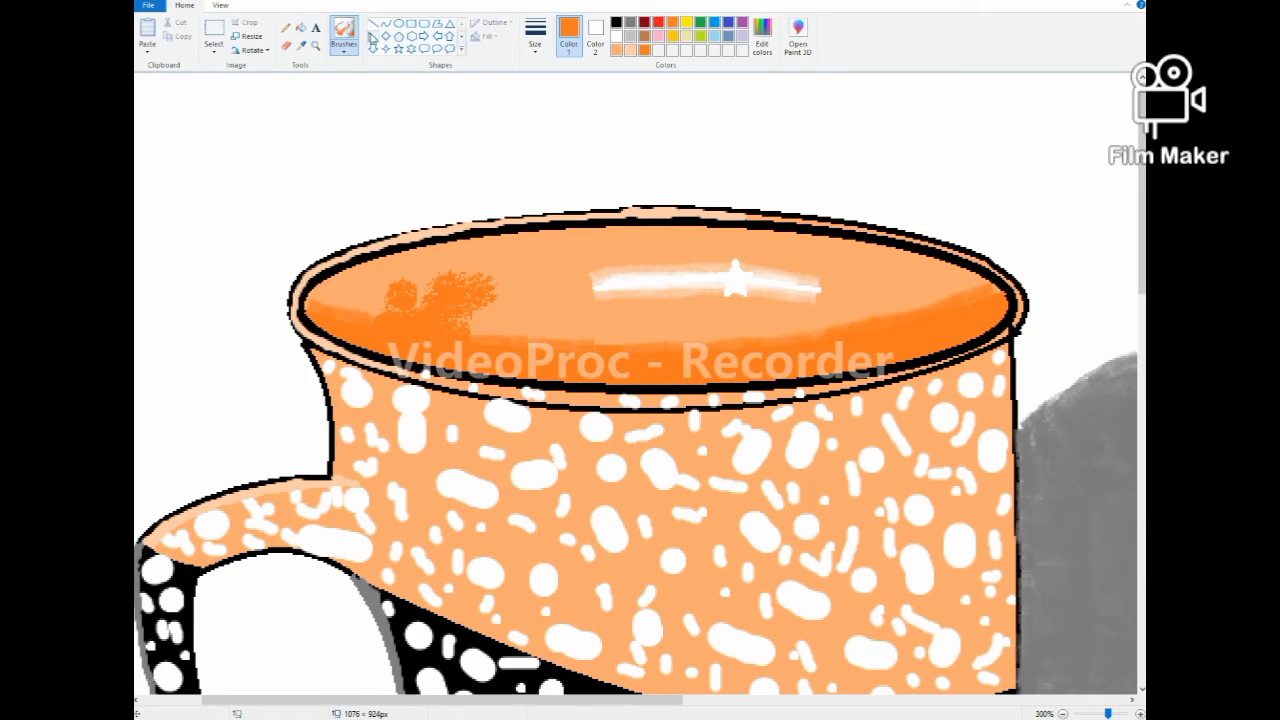
Erase the stray deep orange blotches inside the mug using light orange as the background colour
left_click(287, 46)
left_click(595, 38)
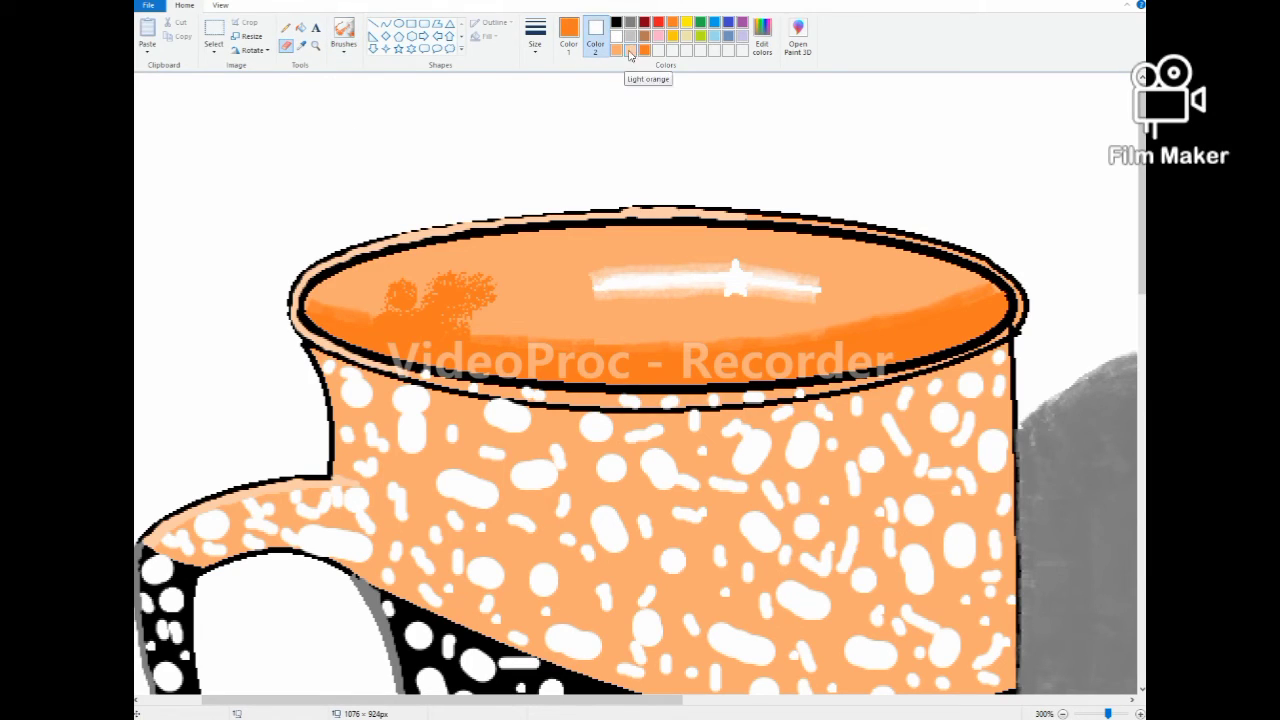
left_click(630, 53)
mouse_move(460, 305)
left_mouse_down()
mouse_move(524, 286)
mouse_move(406, 288)
mouse_move(506, 302)
left_mouse_up()
Mix a slightly lighter orange and paint it with the natural pencil brush along the interior shade's upper edge to blend it
left_click(319, 47)
right_click(317, 112)
right_click(317, 112)
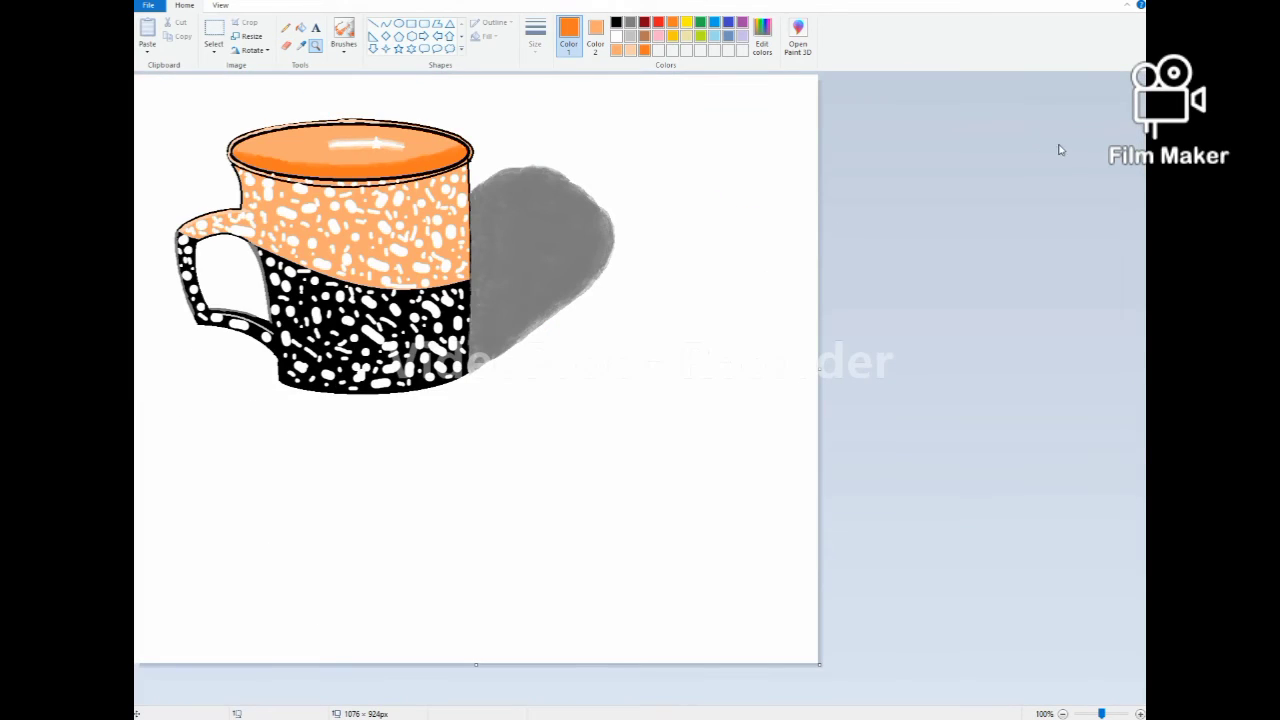
left_click(431, 171)
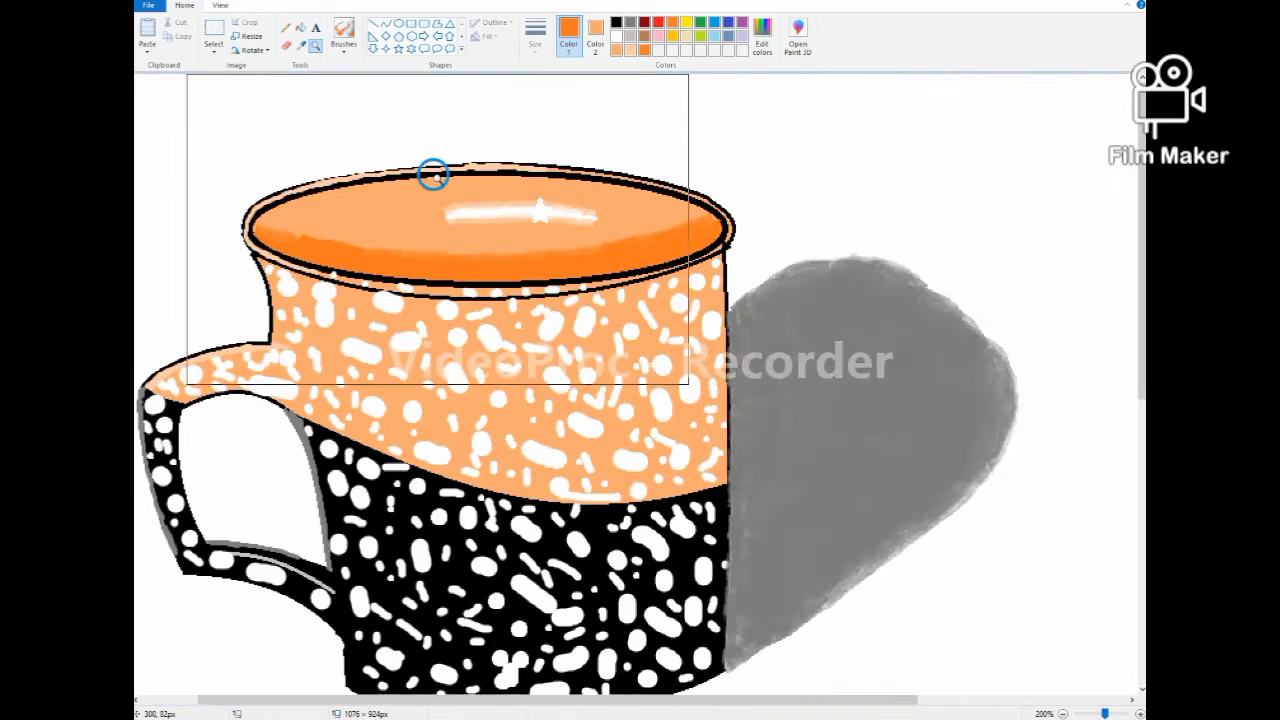
left_click(762, 40)
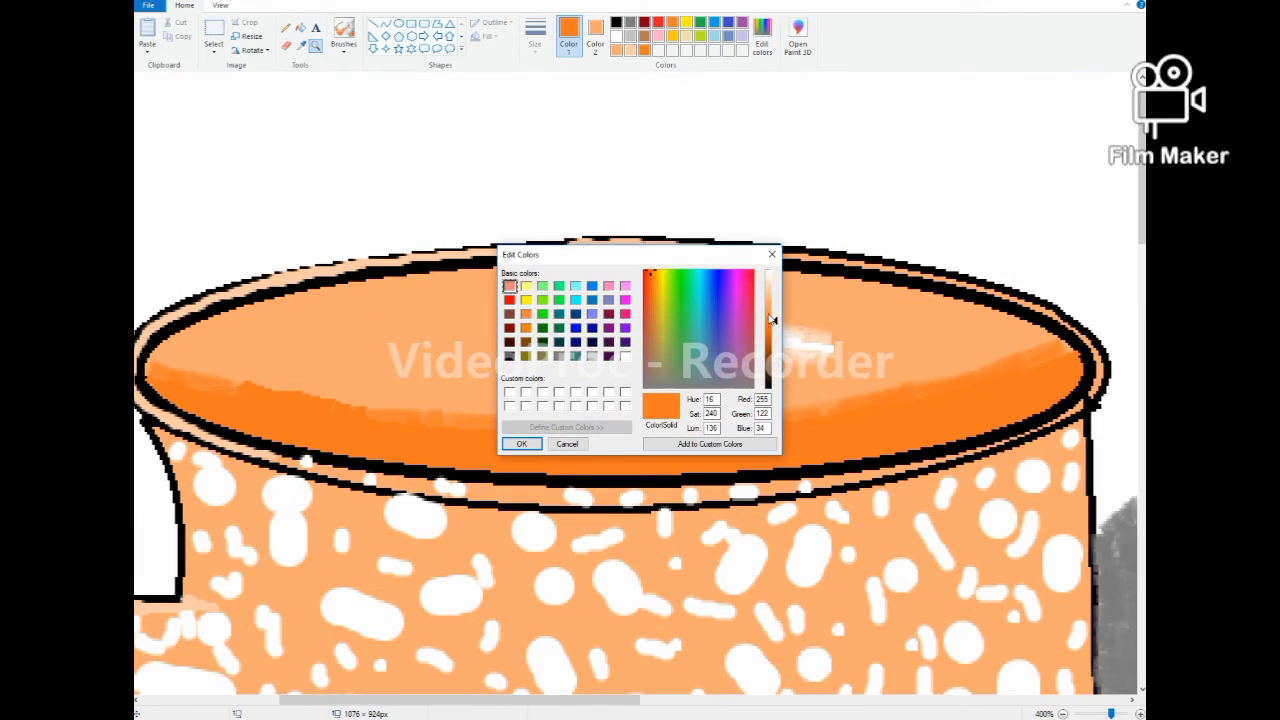
left_click(517, 446)
left_click(343, 45)
left_click(421, 96)
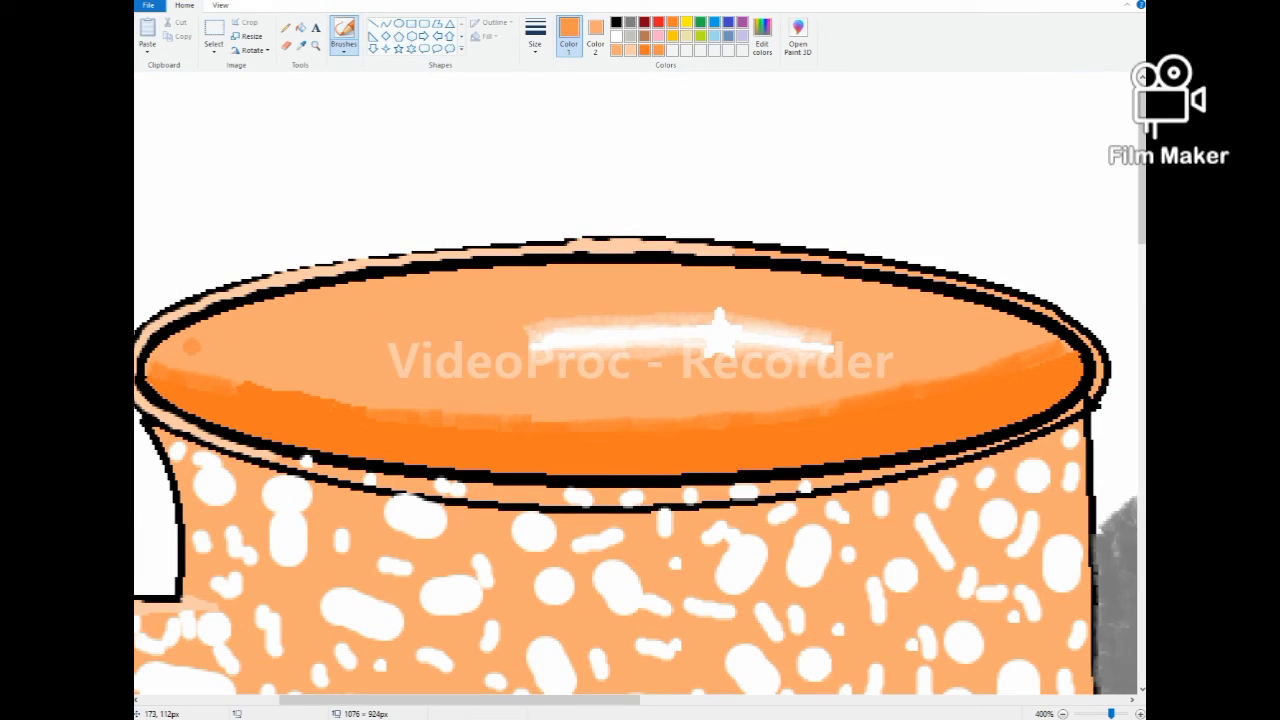
mouse_move(162, 357)
left_mouse_down()
mouse_move(497, 413)
mouse_move(466, 409)
mouse_move(585, 411)
left_mouse_up()
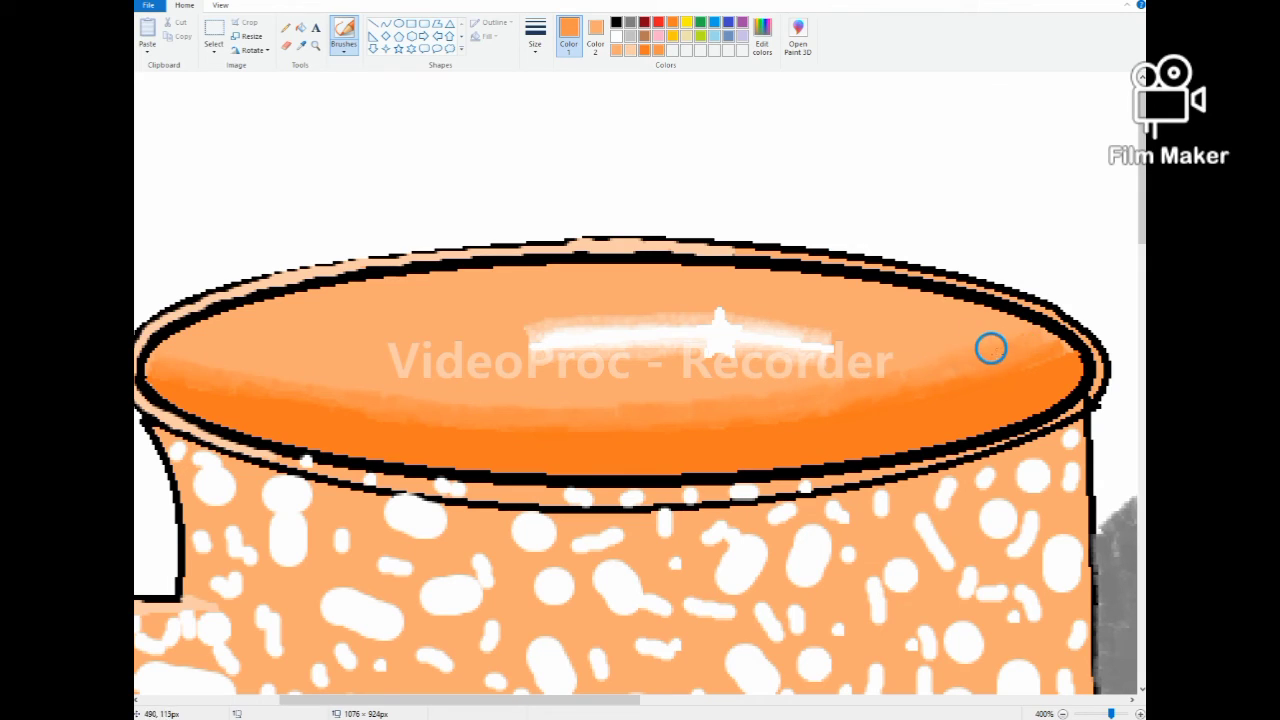
Erase the star and the blurred edges of the white highlight inside the mug, trimming it to a thin tapered streak
left_click(315, 46)
right_click(300, 104)
right_click(294, 115)
right_click(288, 126)
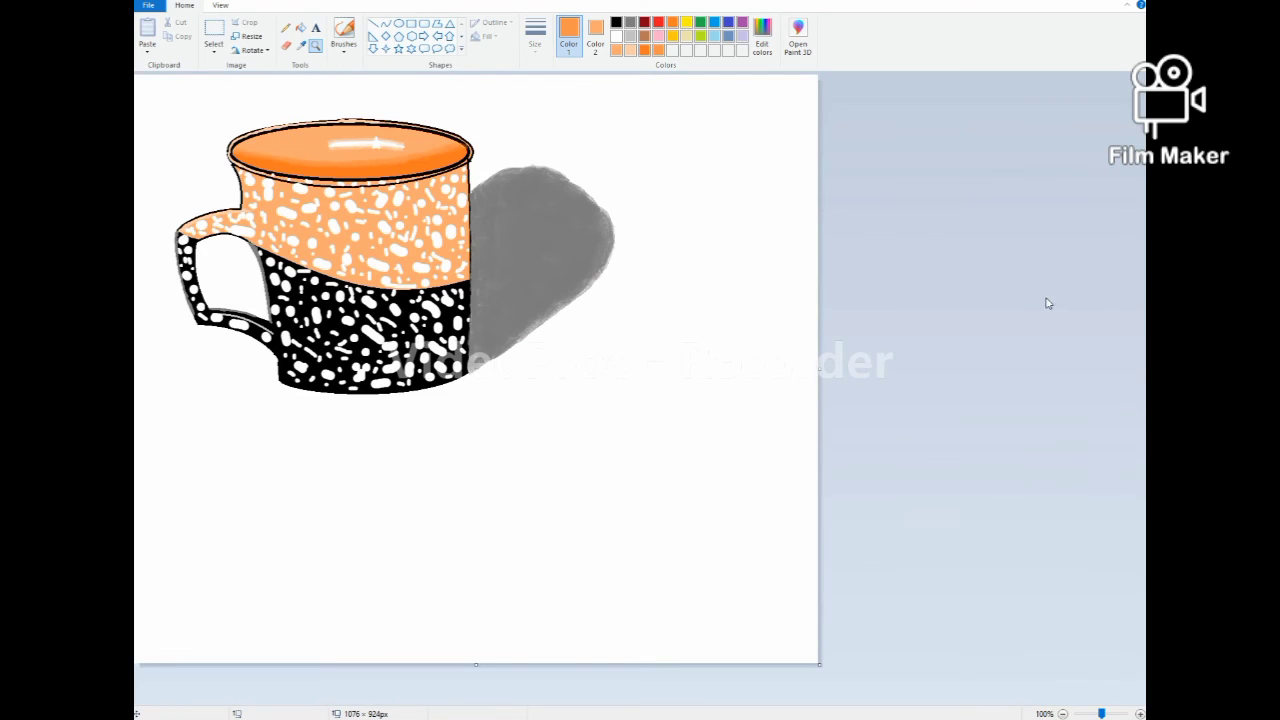
left_click(433, 103)
left_click(285, 45)
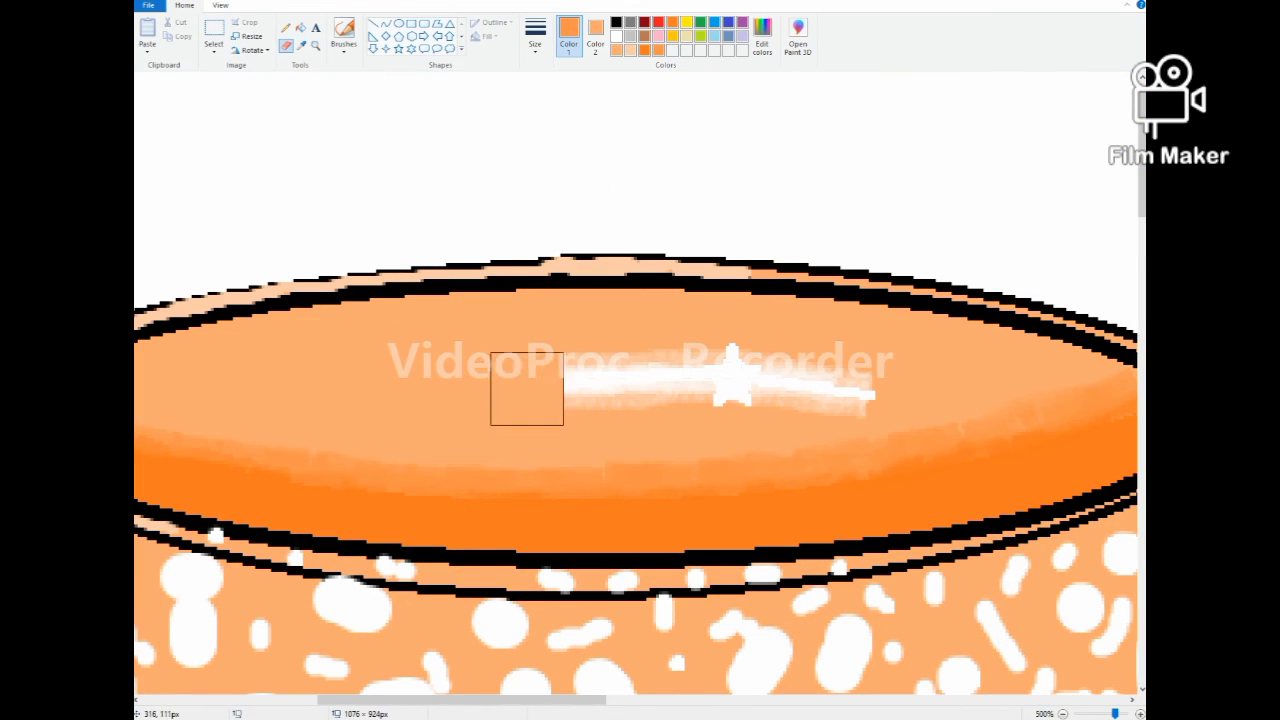
left_click_drag(494, 406, 860, 404)
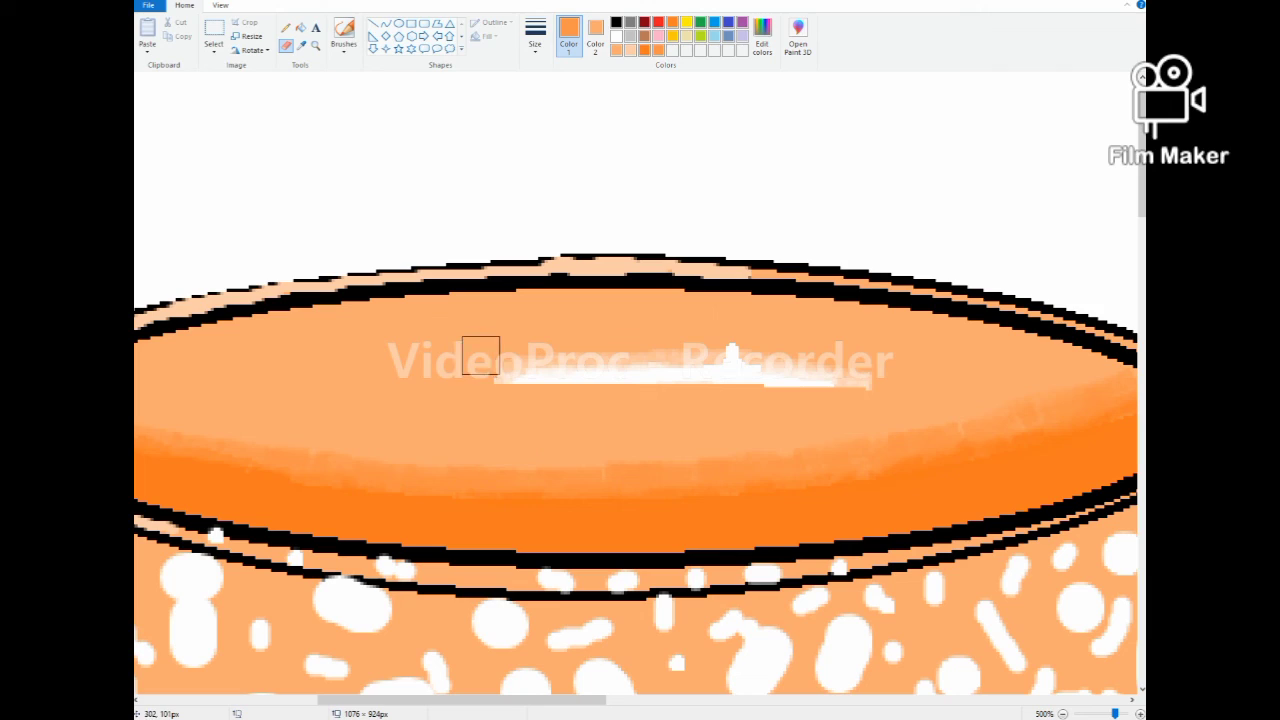
left_click_drag(531, 348, 849, 359)
left_click_drag(763, 403, 856, 400)
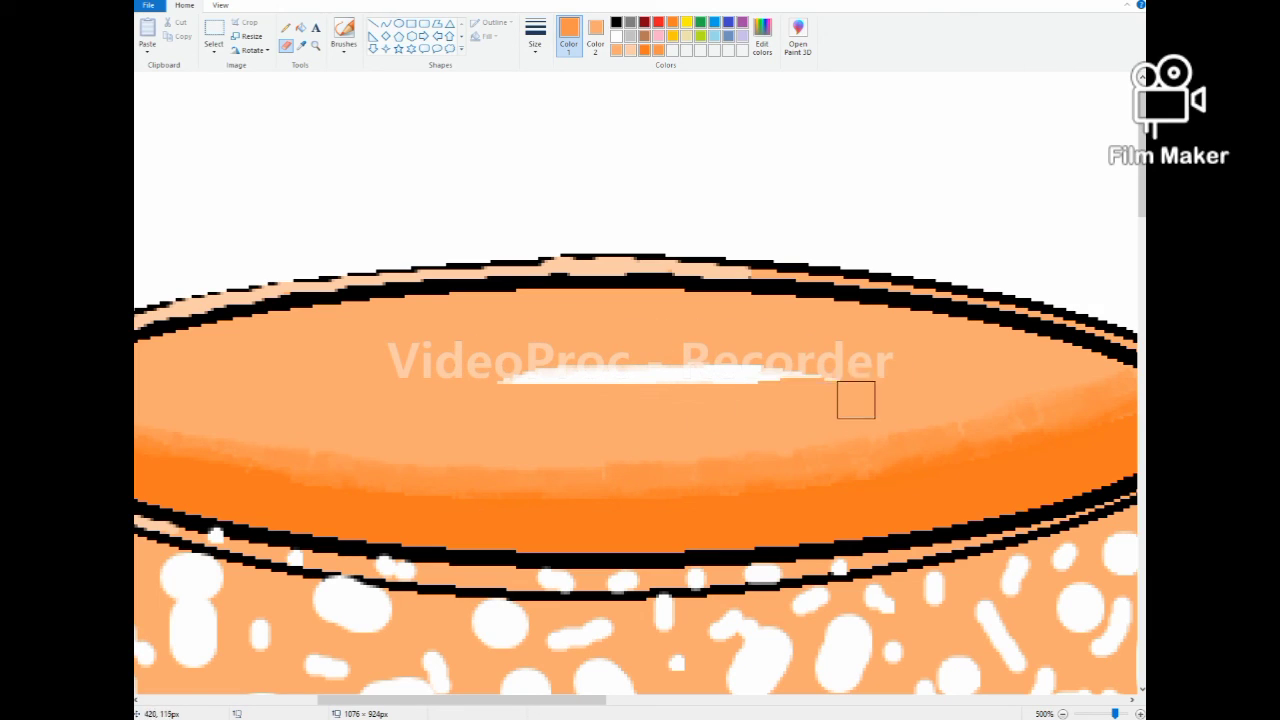
Examine the whole mug drawing, including the trimmed highlight, the speckled body, the handle and the grey shadow
left_click(316, 47)
right_click(315, 132)
right_click(315, 132)
right_click(315, 132)
right_click(315, 132)
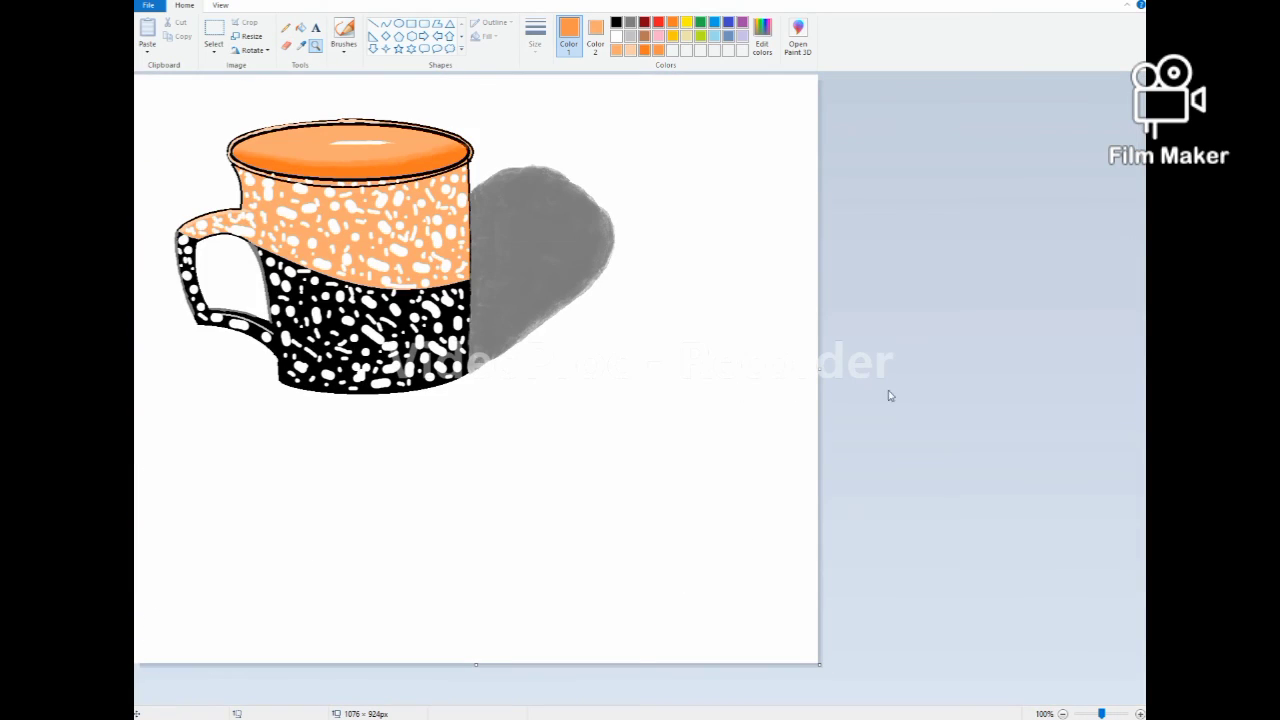
left_click(441, 282)
scroll(620, 361, "up", 1)
scroll(620, 361, "down", 3)
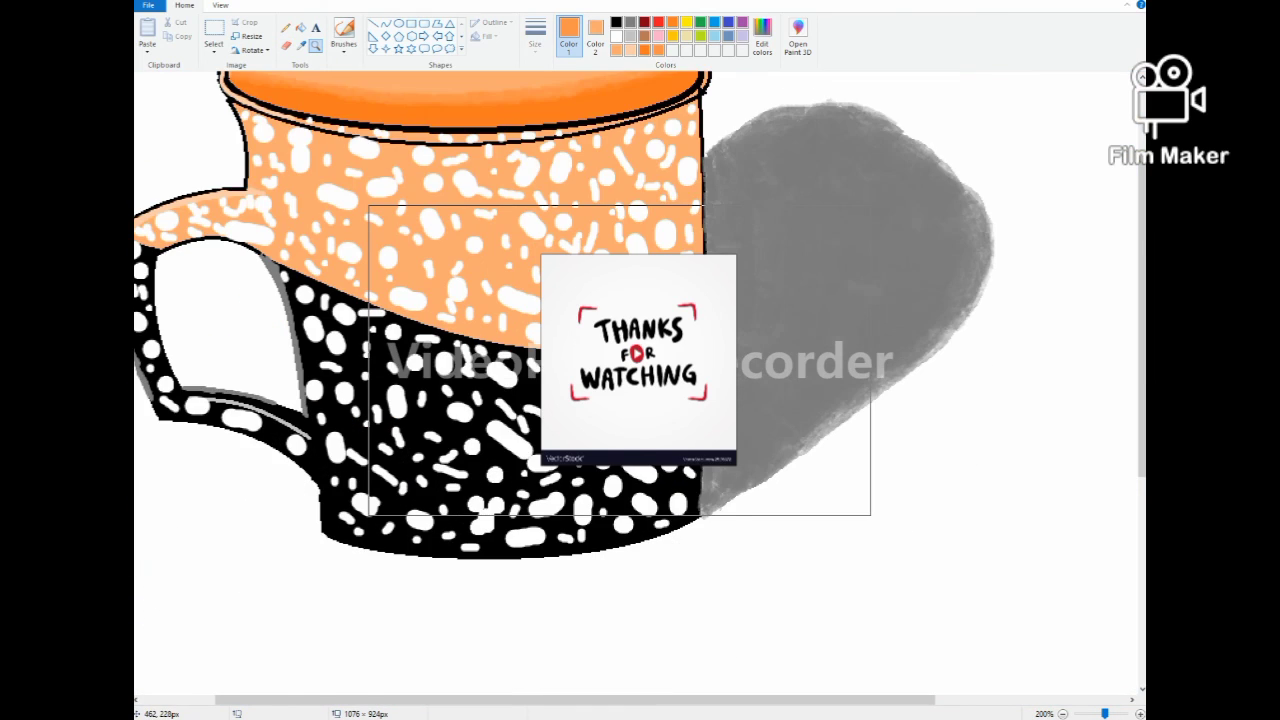
scroll(619, 360, "up", 4)
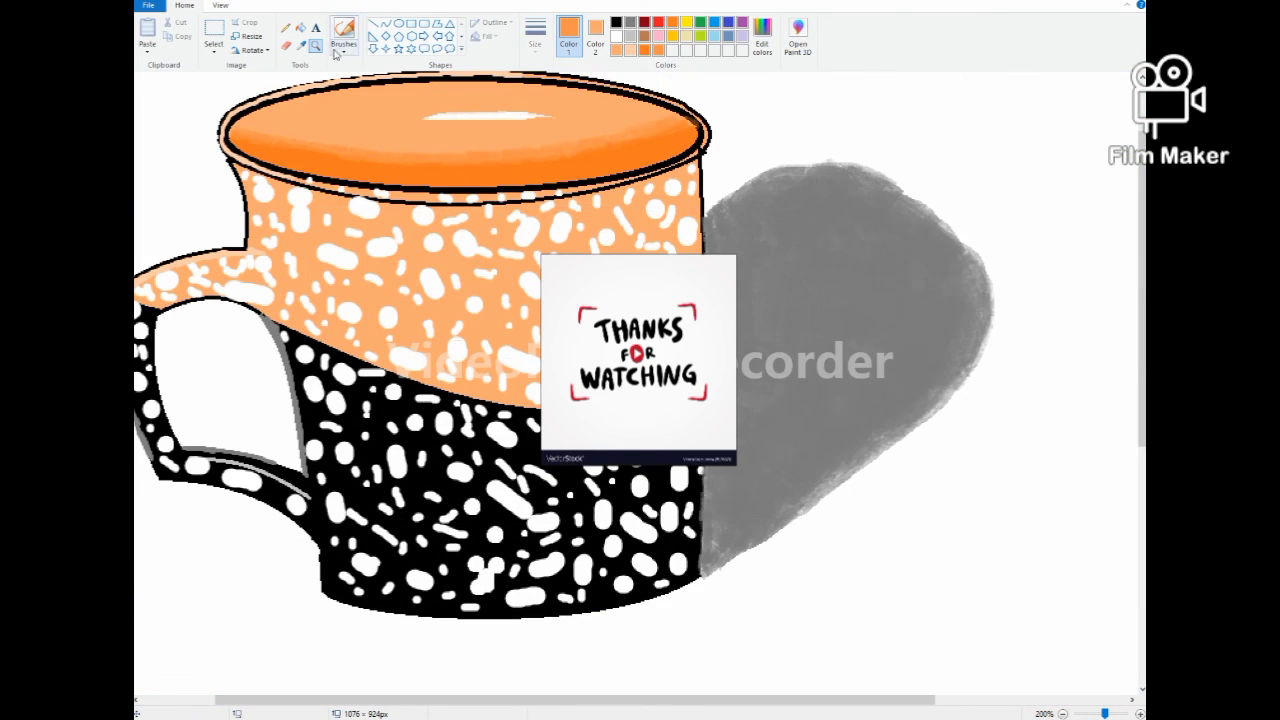
left_click(286, 45)
left_click(315, 46)
right_click(329, 226)
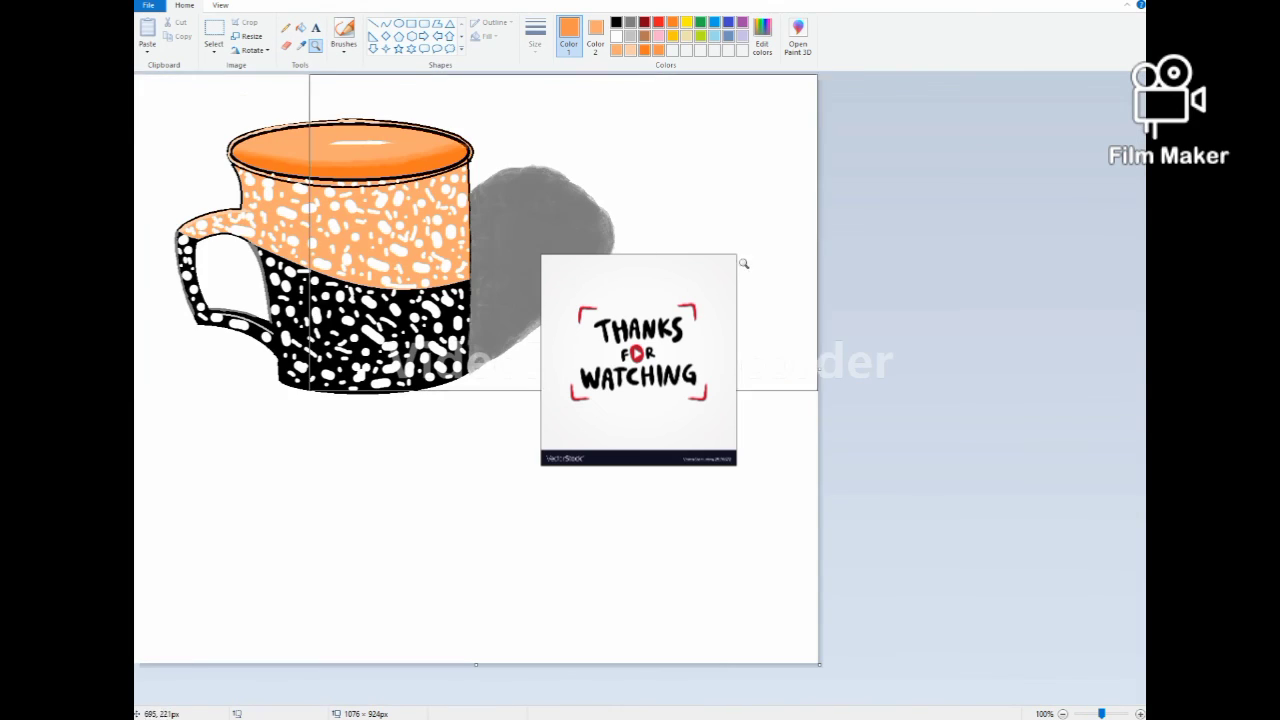